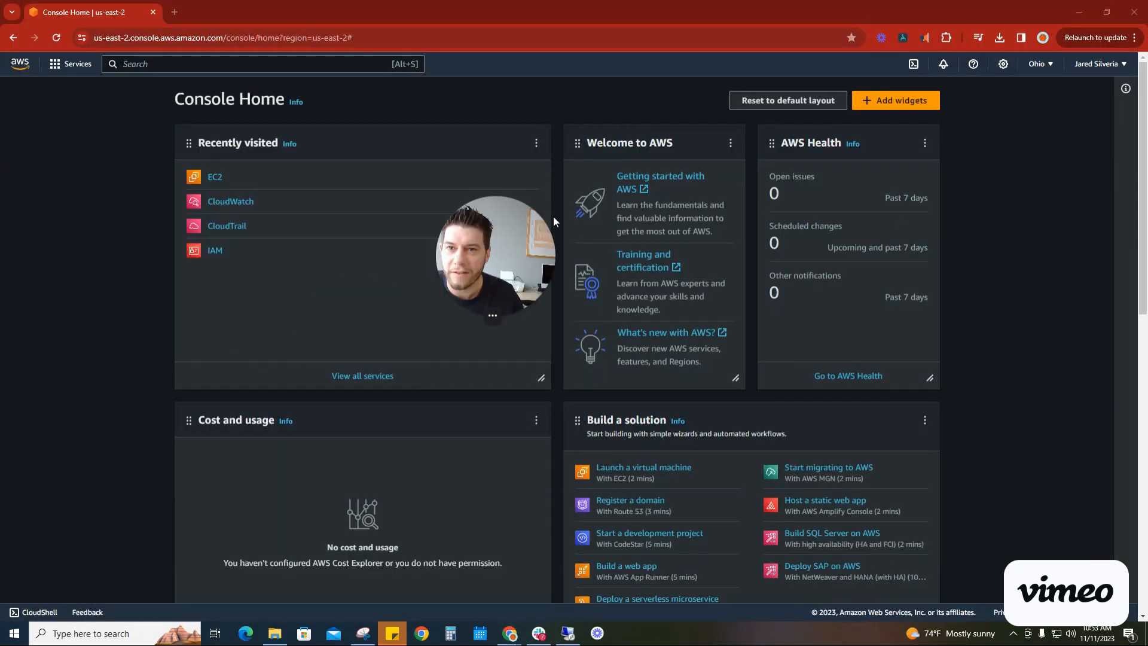
# - Switch to the Google Sheets spreadsheet and examine its diagram of the AWS cloud, VPC, and private and public subnets
pyautogui.moveTo(554, 218); pyautogui.dragTo(620, 125)
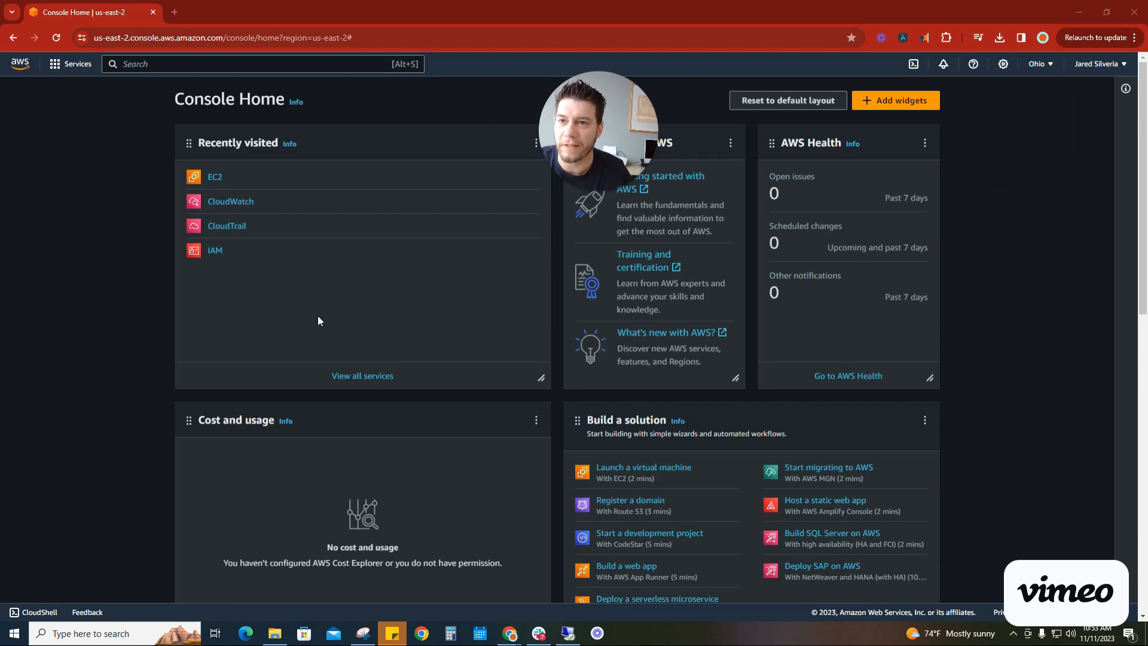
pyautogui.click(233, 64)
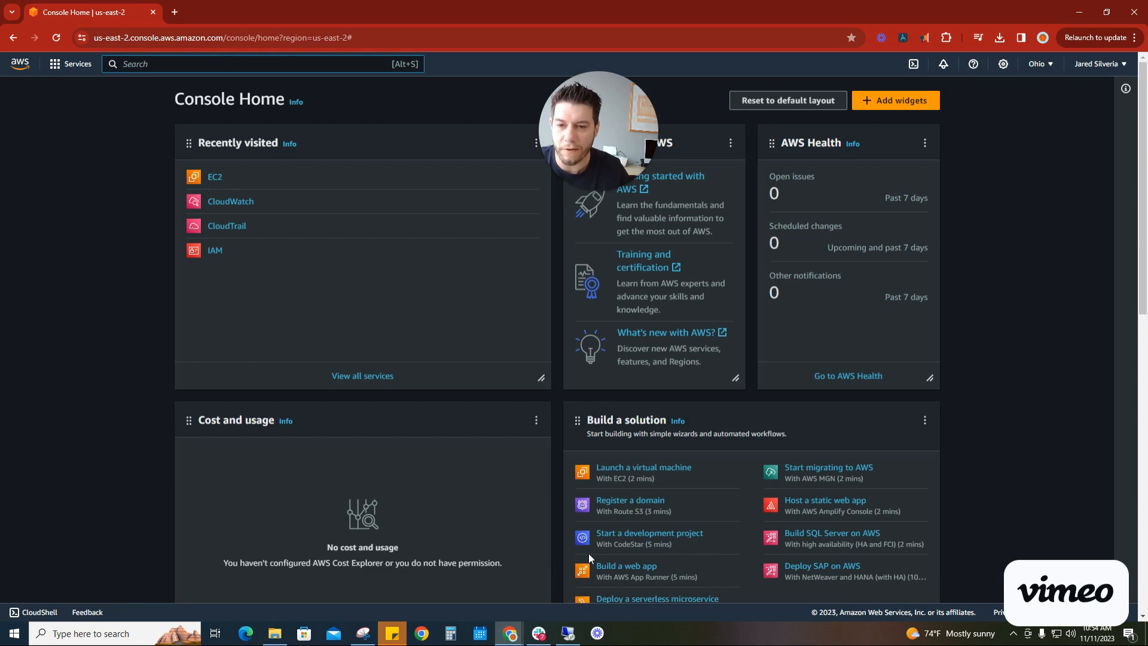
pyautogui.click(511, 634)
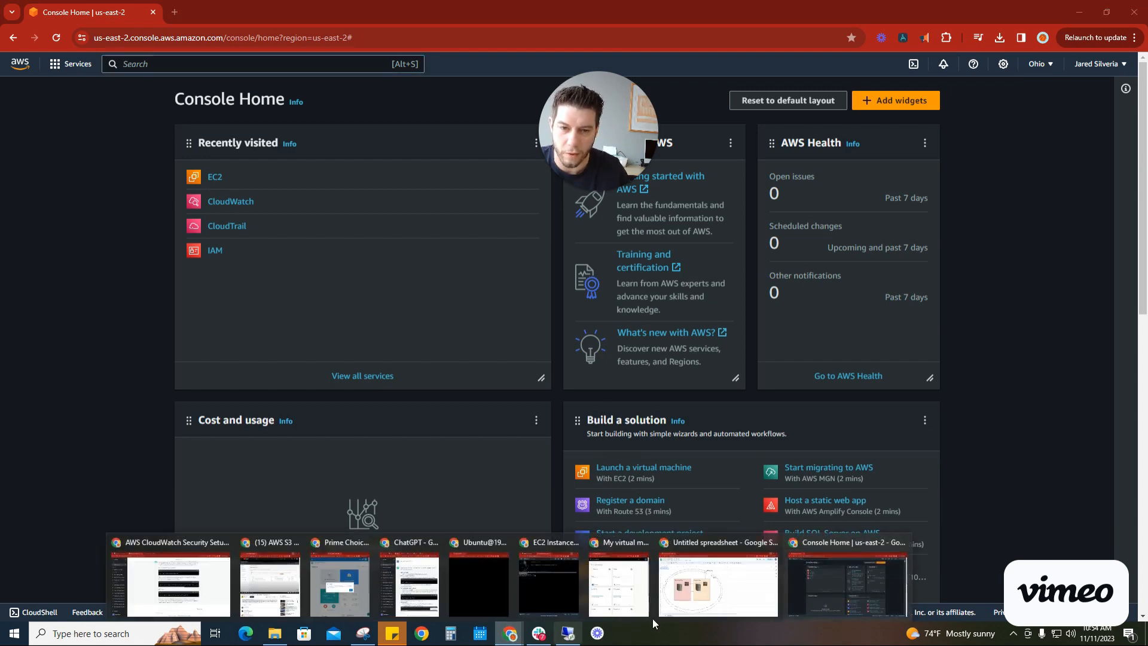
pyautogui.click(709, 597)
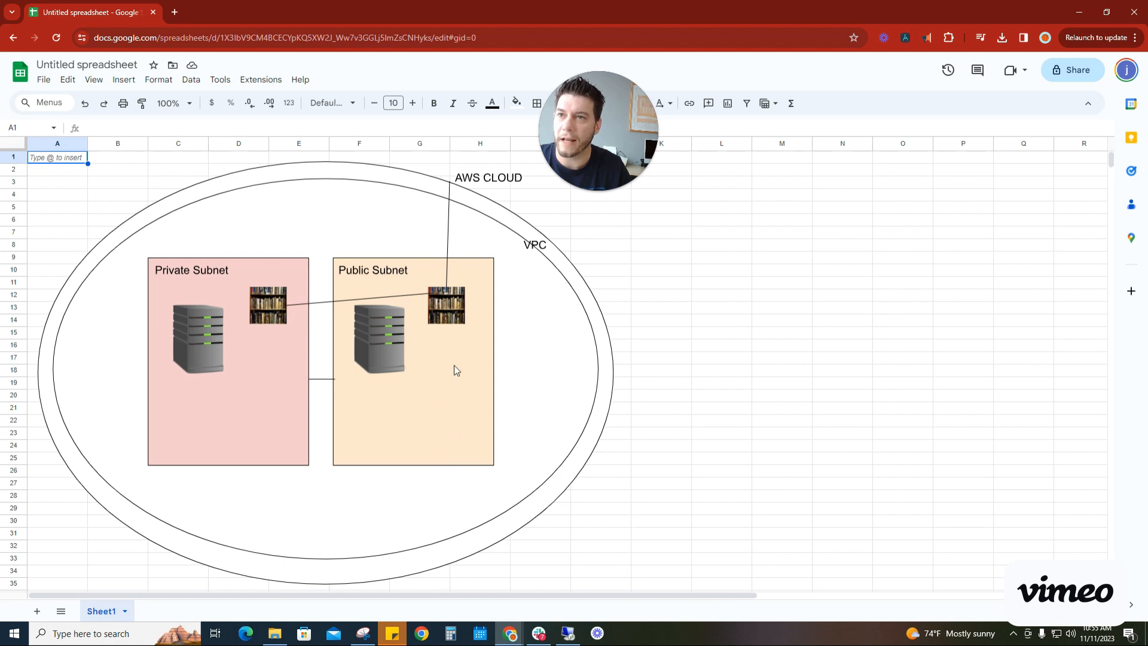
pyautogui.click(1079, 12)
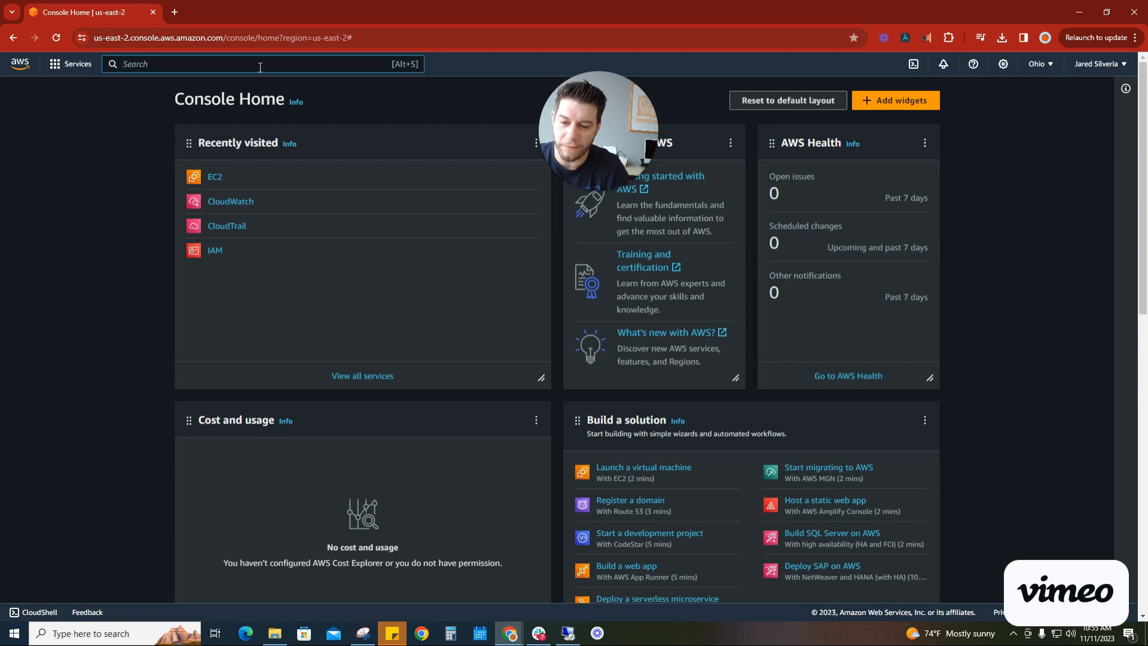
# - Find the VPC service in the AWS console and open the list of existing VPCs
pyautogui.write('VPC')
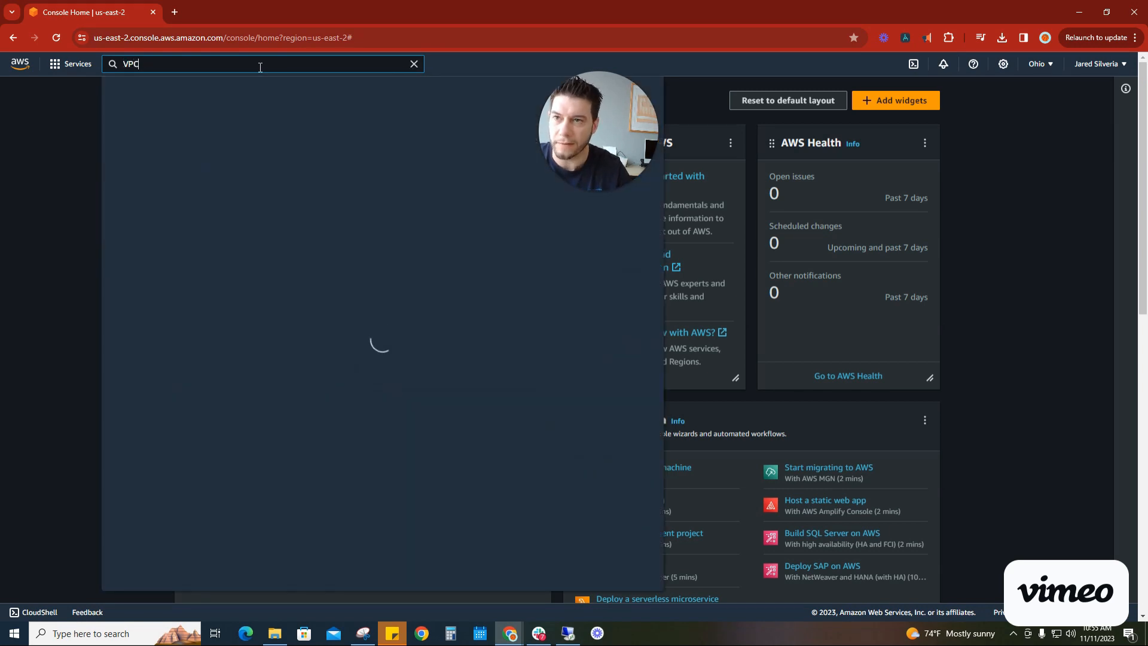
pyautogui.click(294, 181)
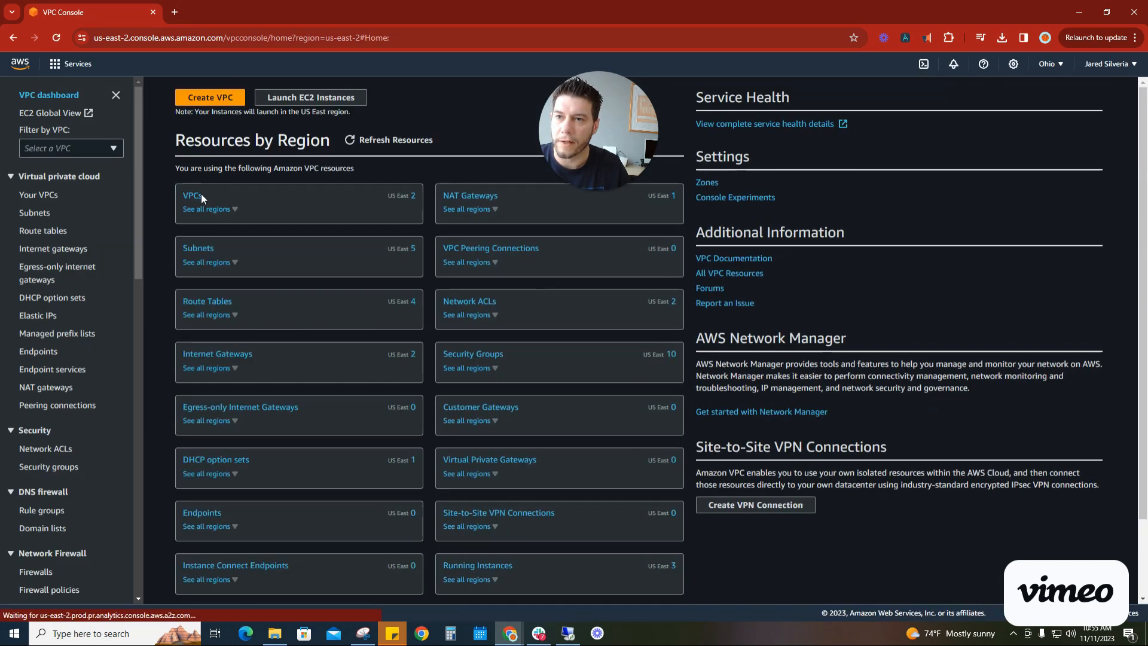
pyautogui.click(195, 201)
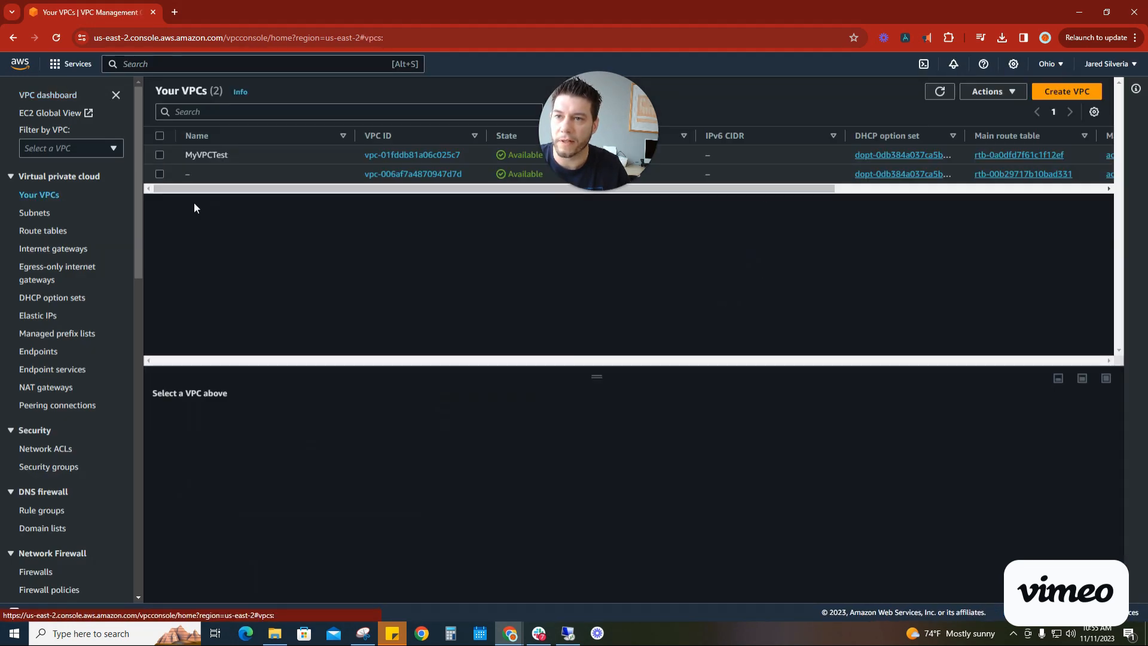
# - Start a new VPC with only the VPC resource and name it VPC_DEMO
pyautogui.click(1079, 91)
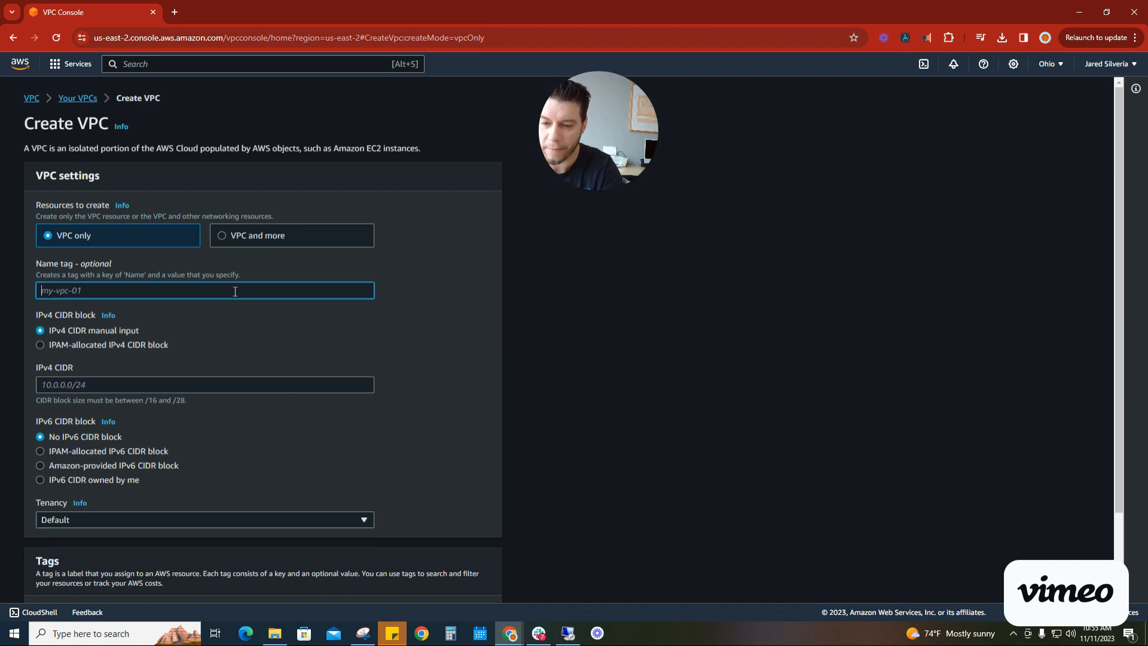
pyautogui.write('VPC')
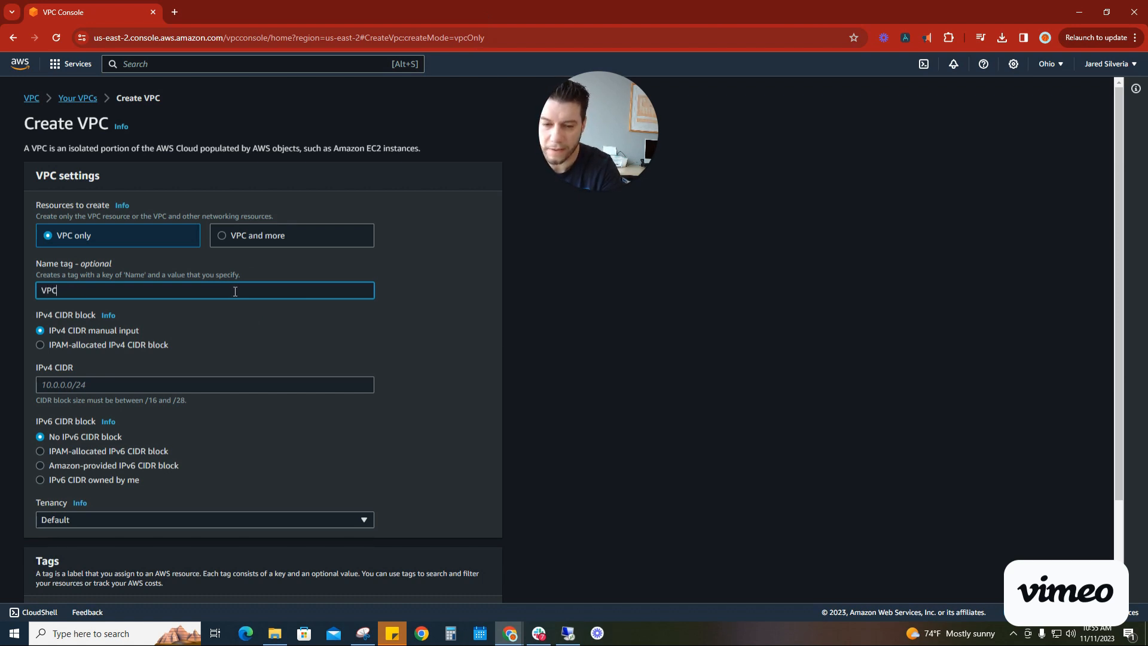
pyautogui.write('_DEMO')
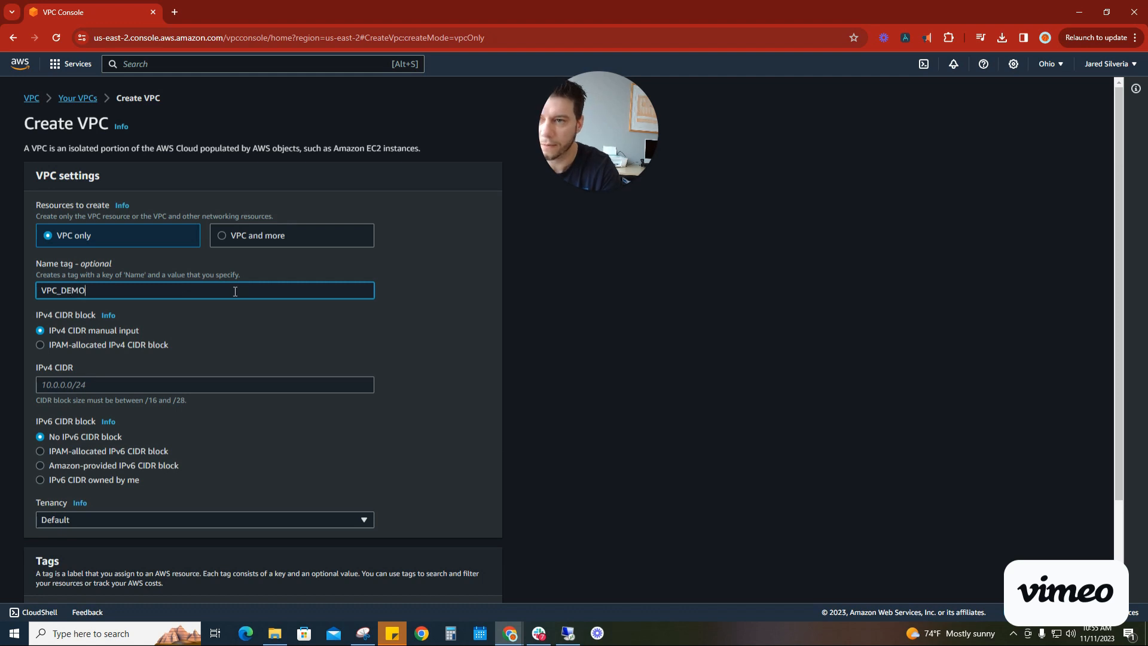
pyautogui.click(423, 365)
pyautogui.scroll(-1, 406, 366)
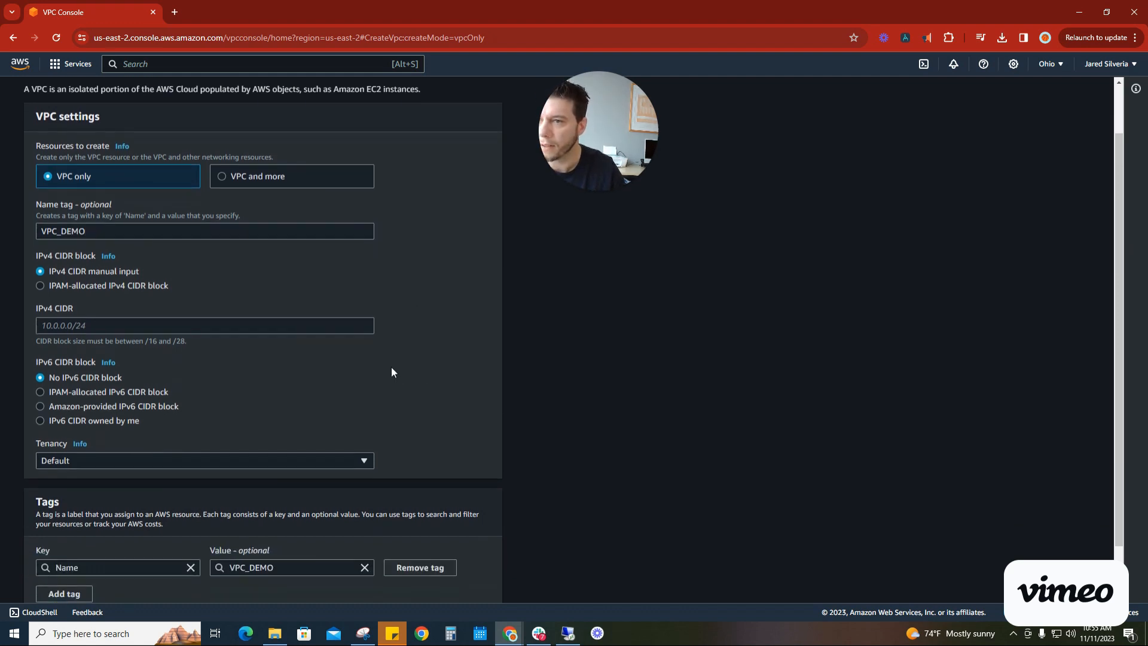
# - Set the new VPC's IPv4 CIDR to 10.0.0.0/16 and create the VPC
pyautogui.click(99, 325)
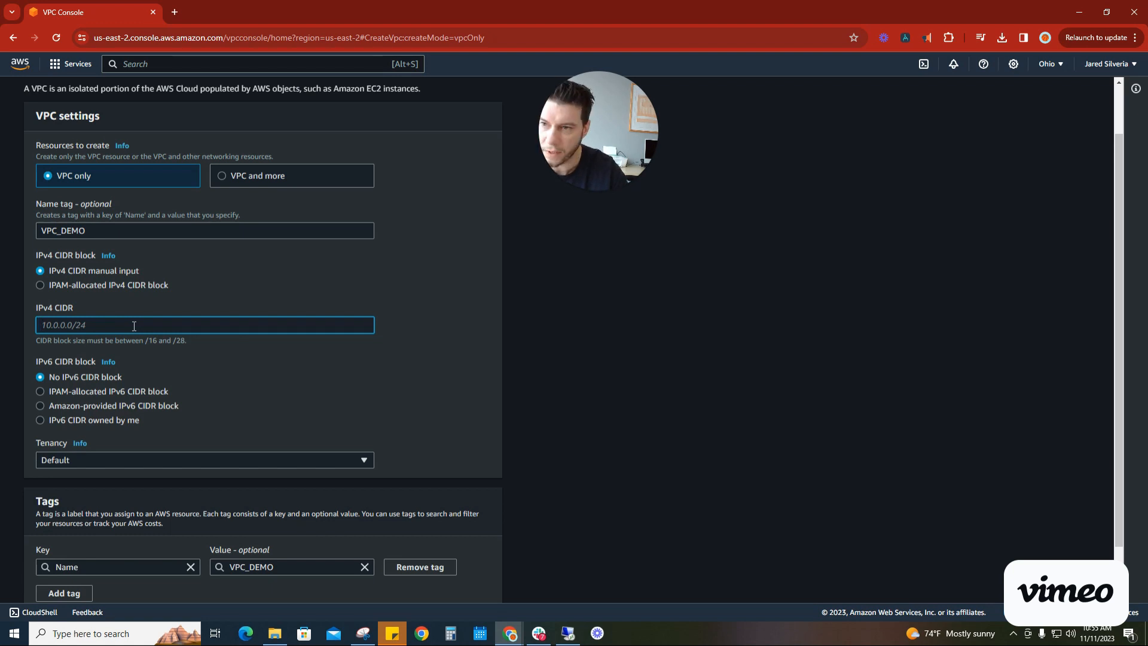
pyautogui.write('10.0')
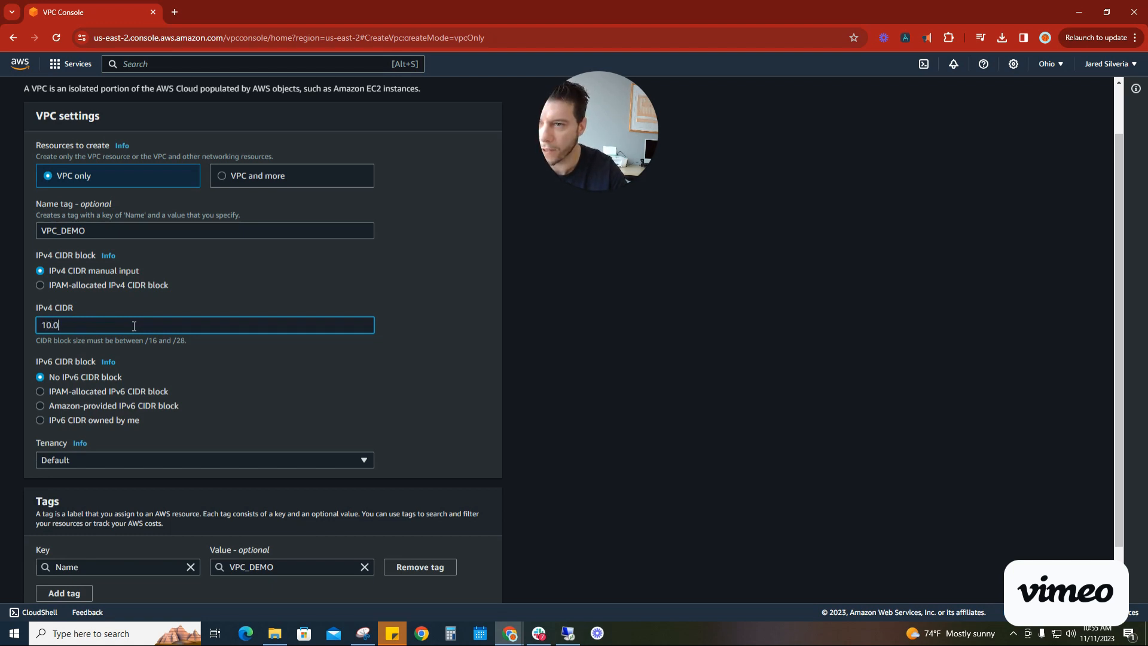
pyautogui.write('.0.0')
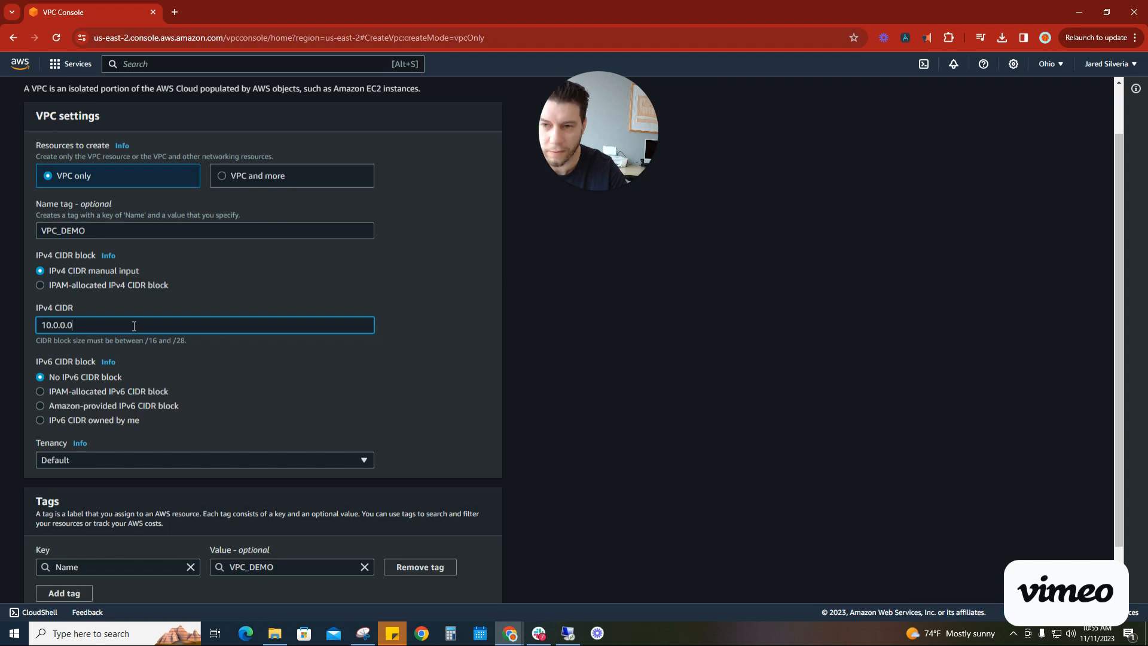
pyautogui.write('/16')
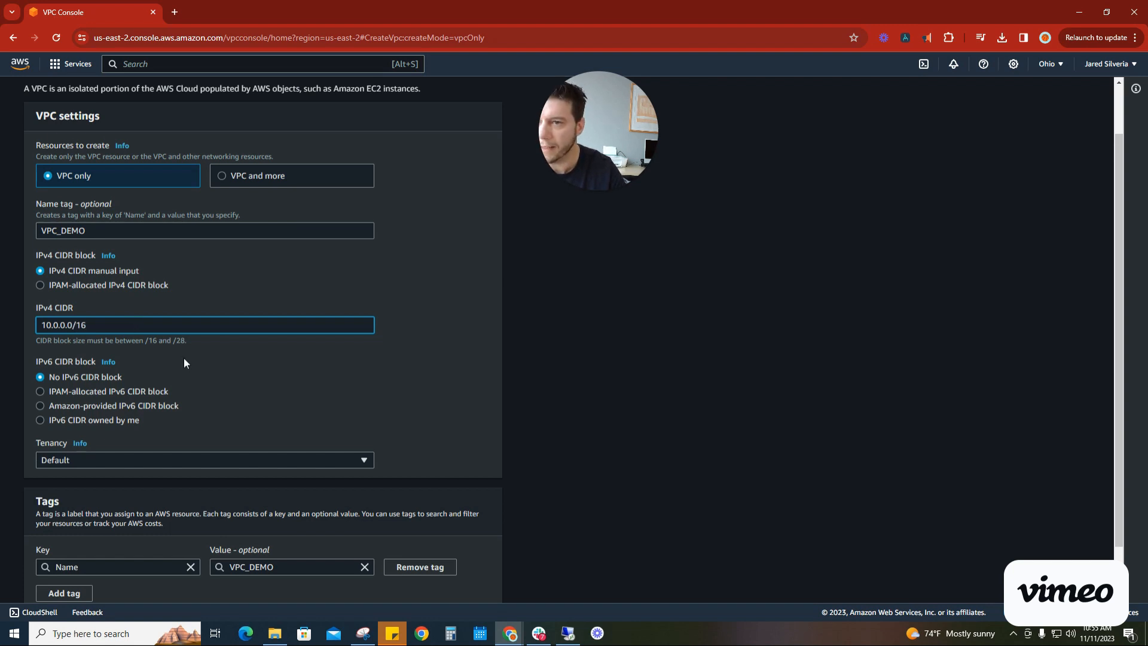
pyautogui.click(287, 390)
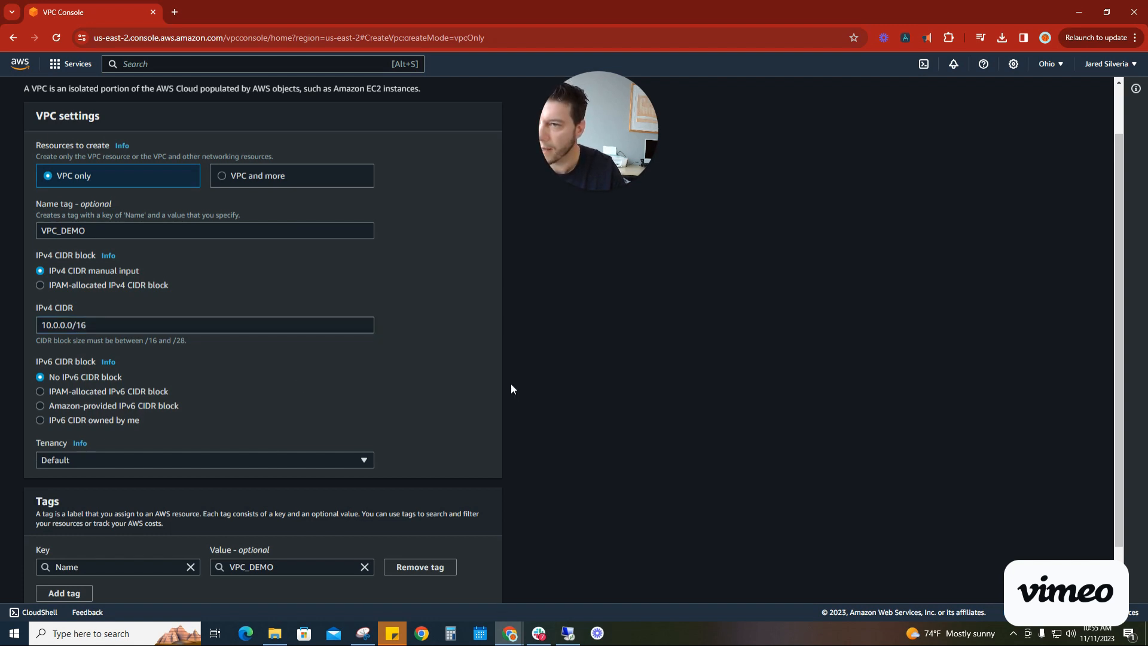
pyautogui.scroll(-1, 512, 389)
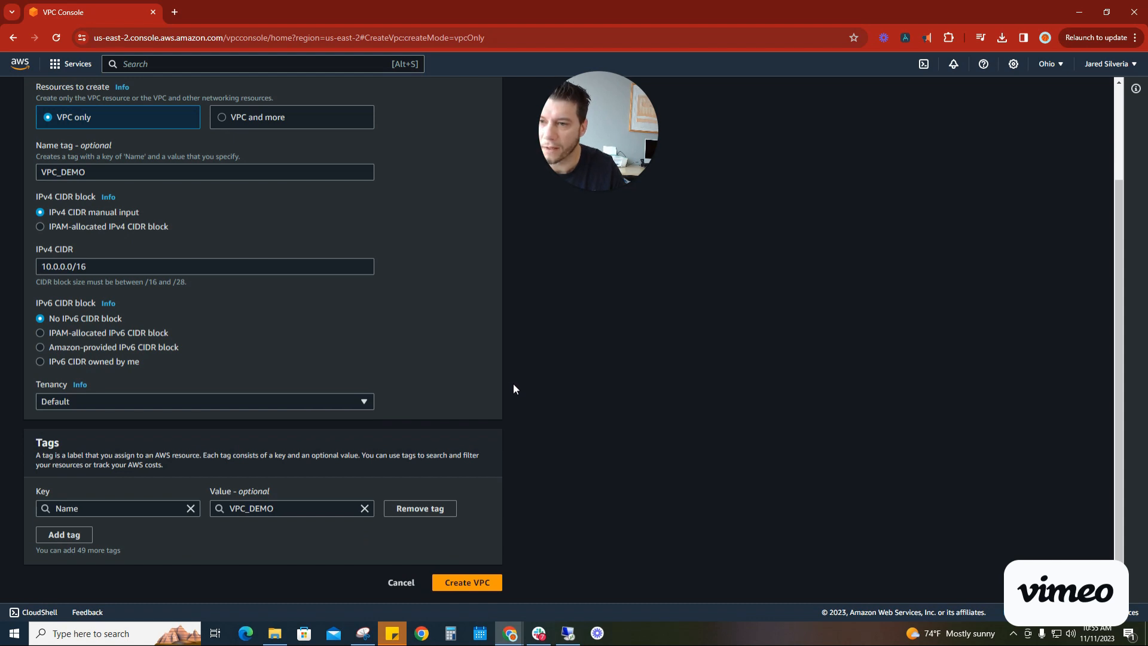
pyautogui.click(464, 585)
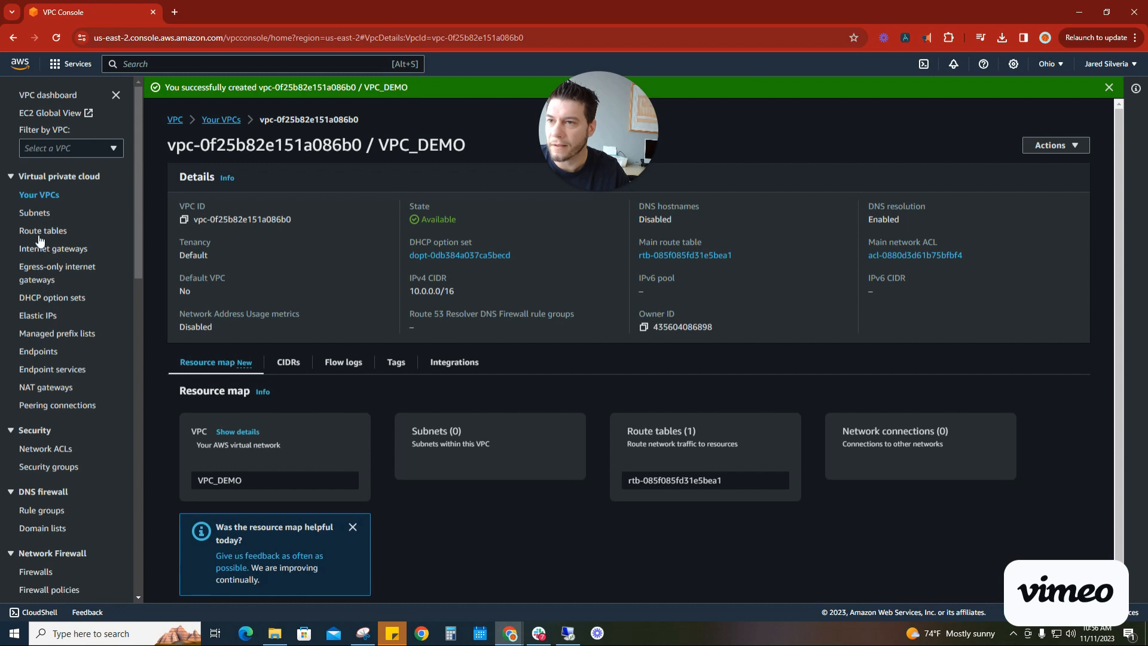
# - Start creating a new subnet and assign it to the VPC named VPC_DEMO
pyautogui.click(28, 216)
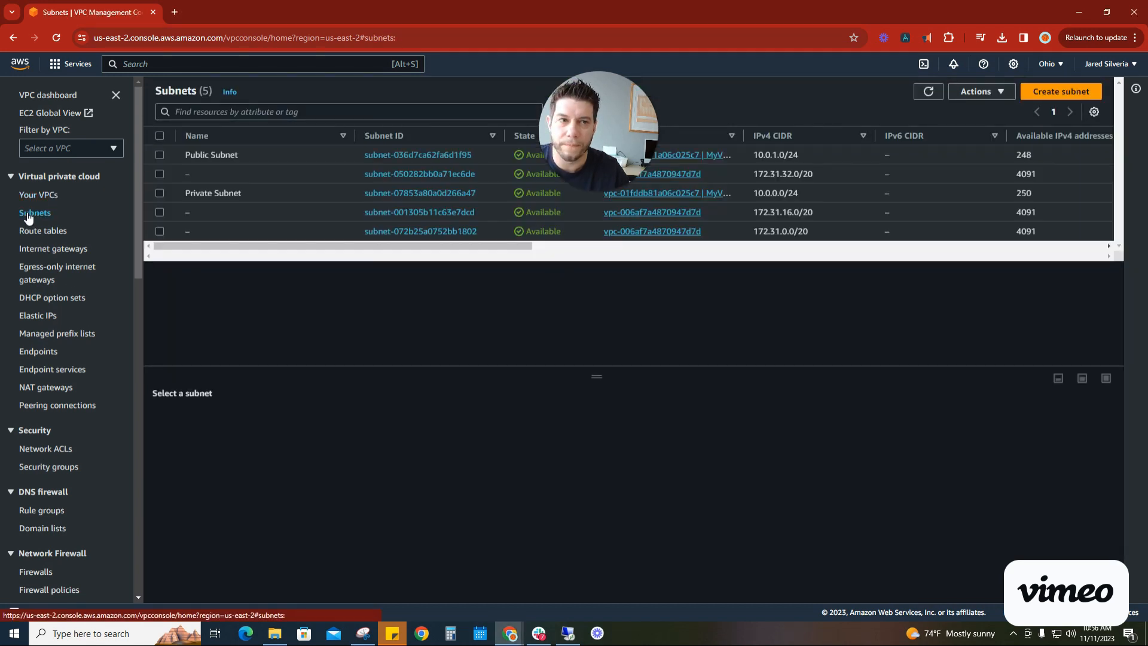
pyautogui.click(1052, 92)
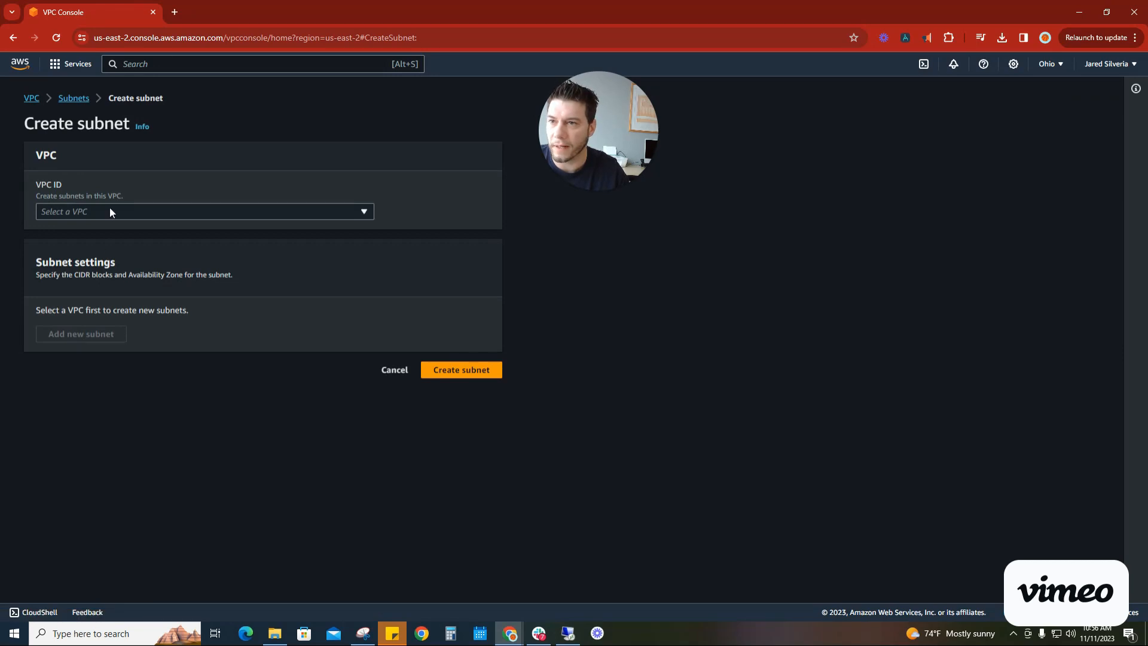
pyautogui.click(110, 211)
pyautogui.click(106, 270)
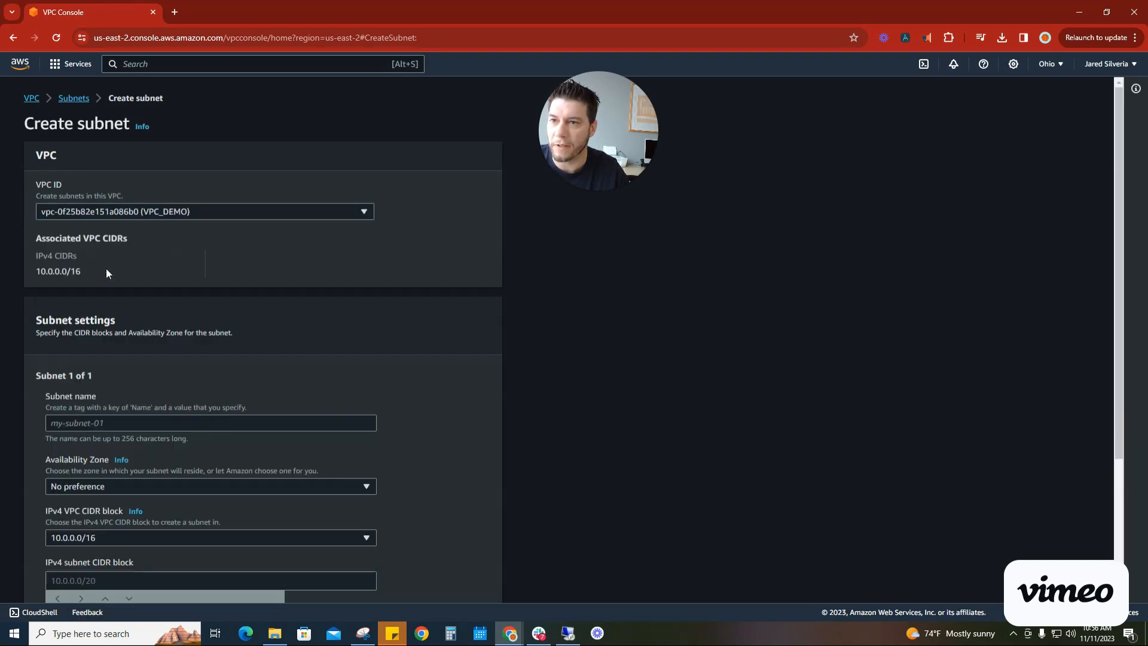
# - Name the subnet Private_Demo and place it in the US East (Ohio) / us-east-2a availability zone
pyautogui.scroll(-3, 510, 368)
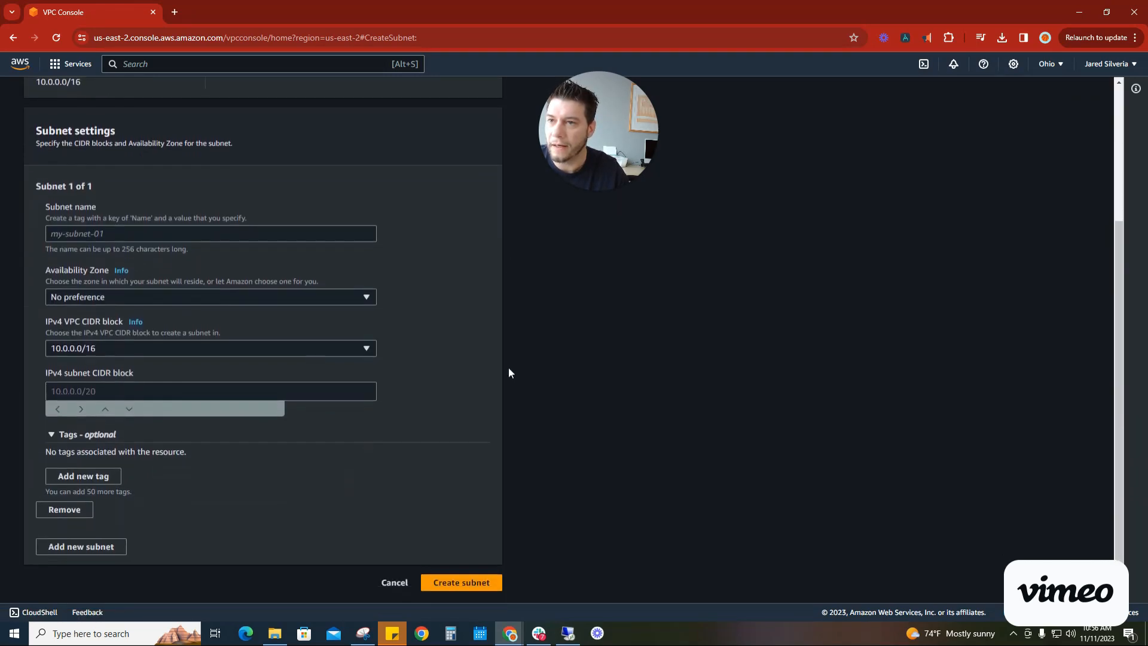
pyautogui.click(190, 234)
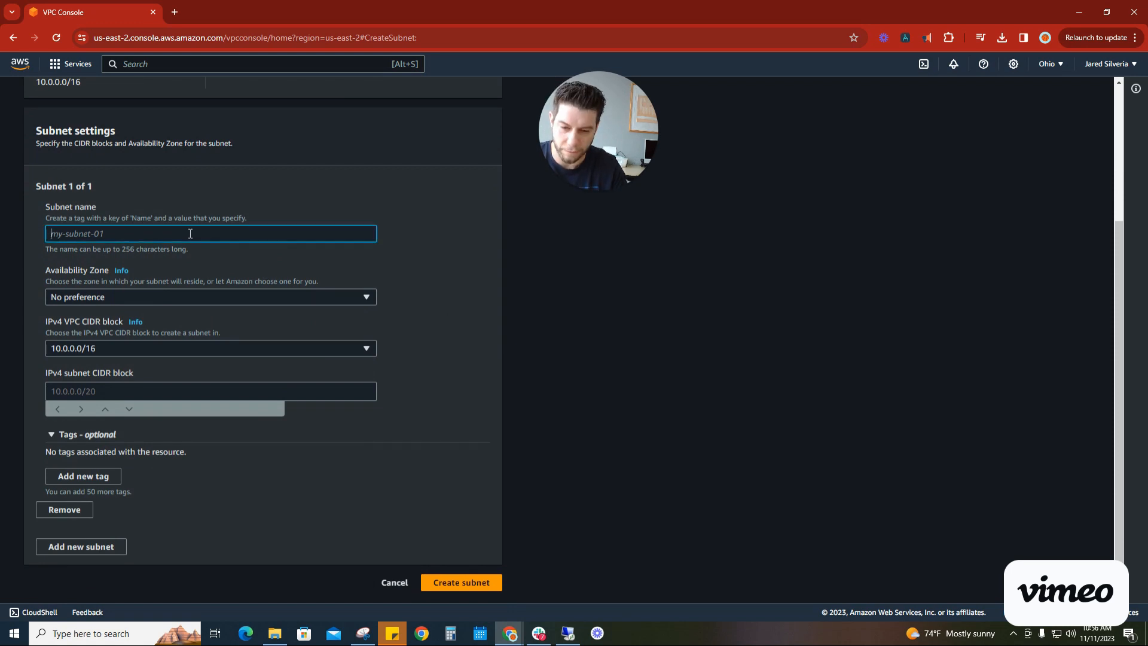
pyautogui.write('Pr')
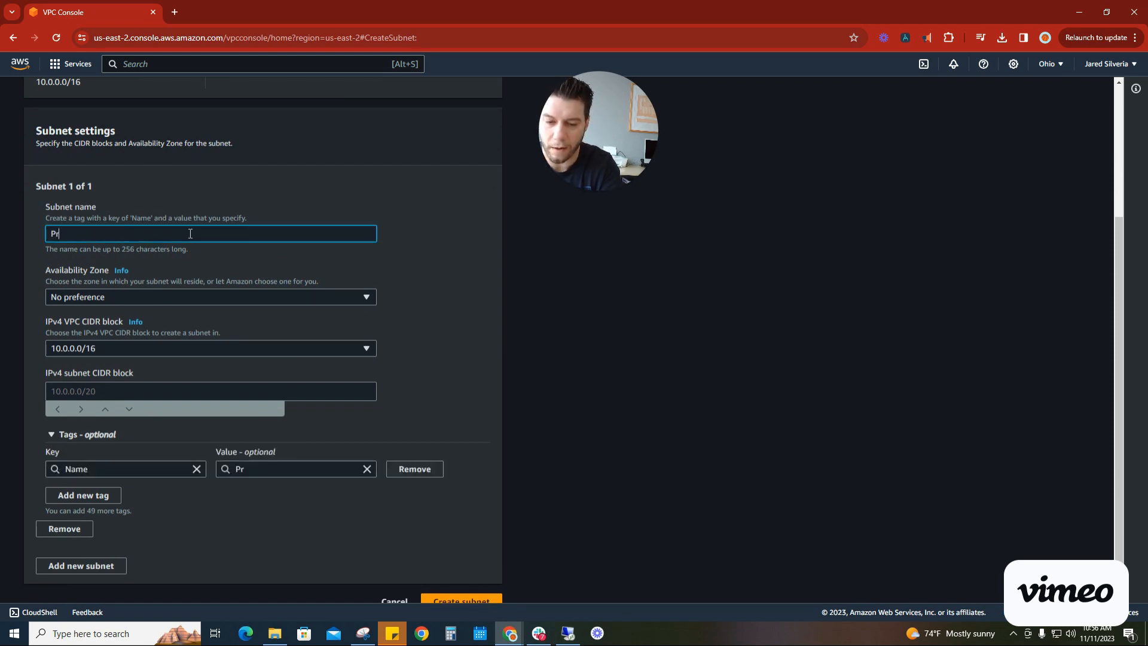
pyautogui.write('ivate_Demo')
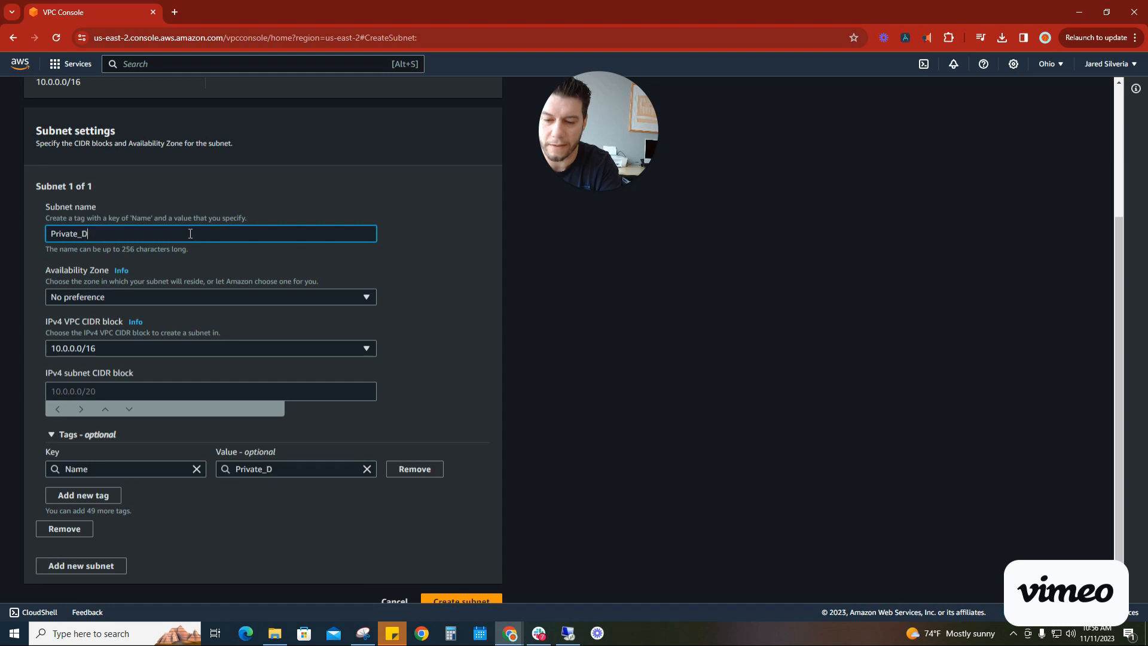
pyautogui.click(197, 278)
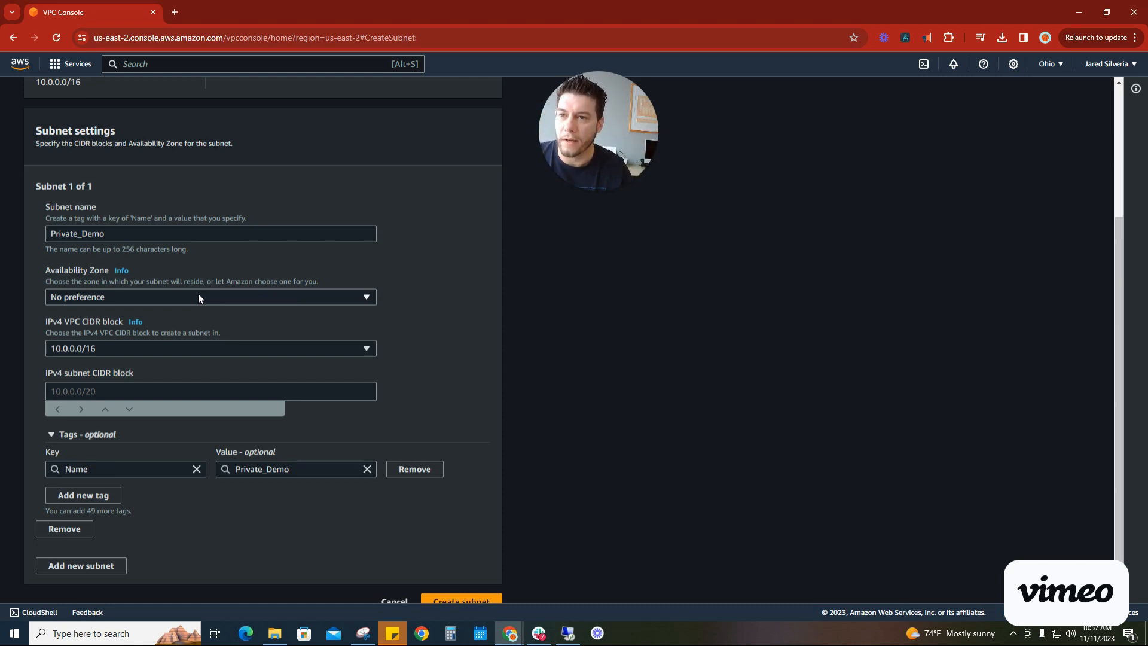
pyautogui.click(197, 295)
pyautogui.click(189, 350)
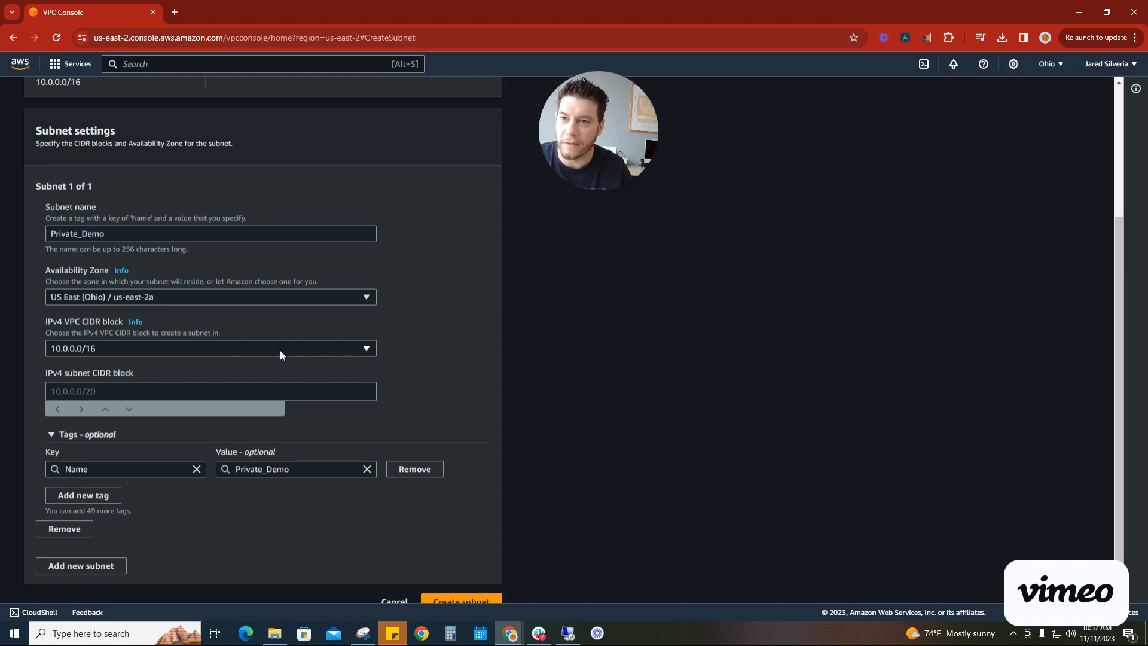
# - Set the Private_Demo subnet's IPv4 CIDR block to 10.0.0.0/24 and review the subnet settings
pyautogui.click(189, 390)
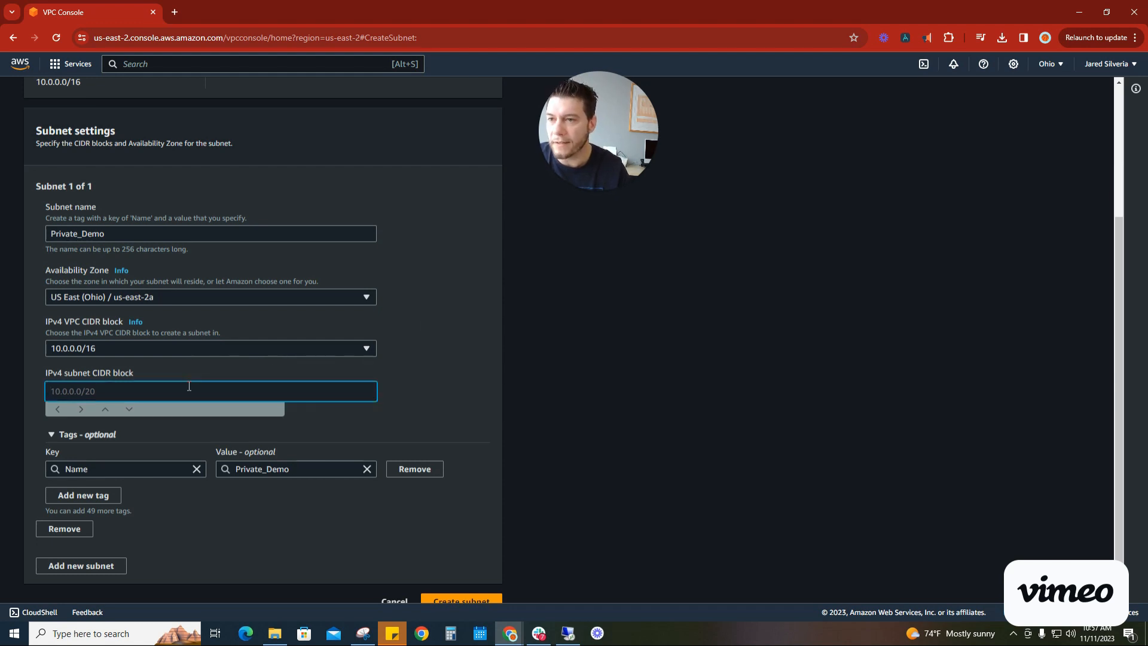
pyautogui.write('10')
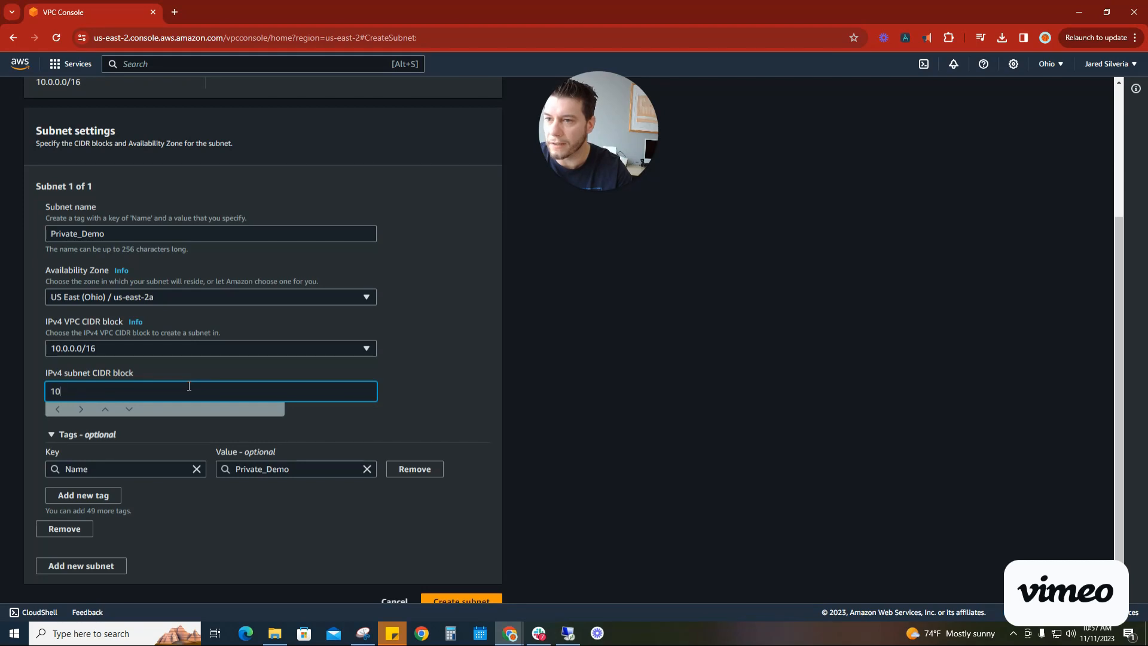
pyautogui.write('.0.0')
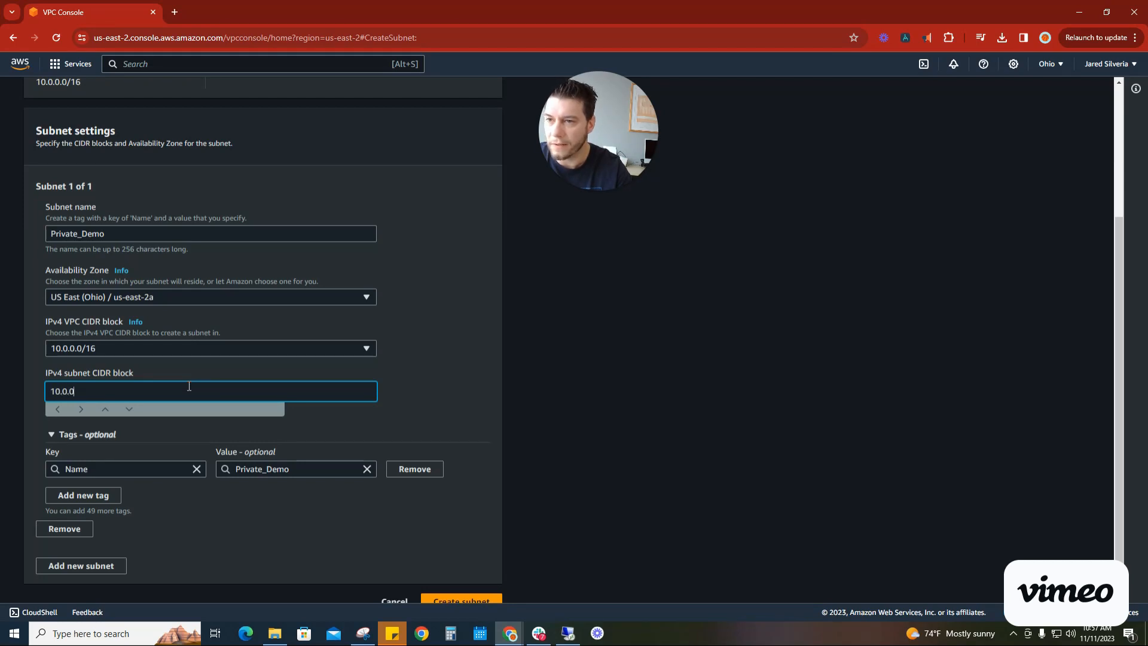
pyautogui.write('.0')
pyautogui.write('/24')
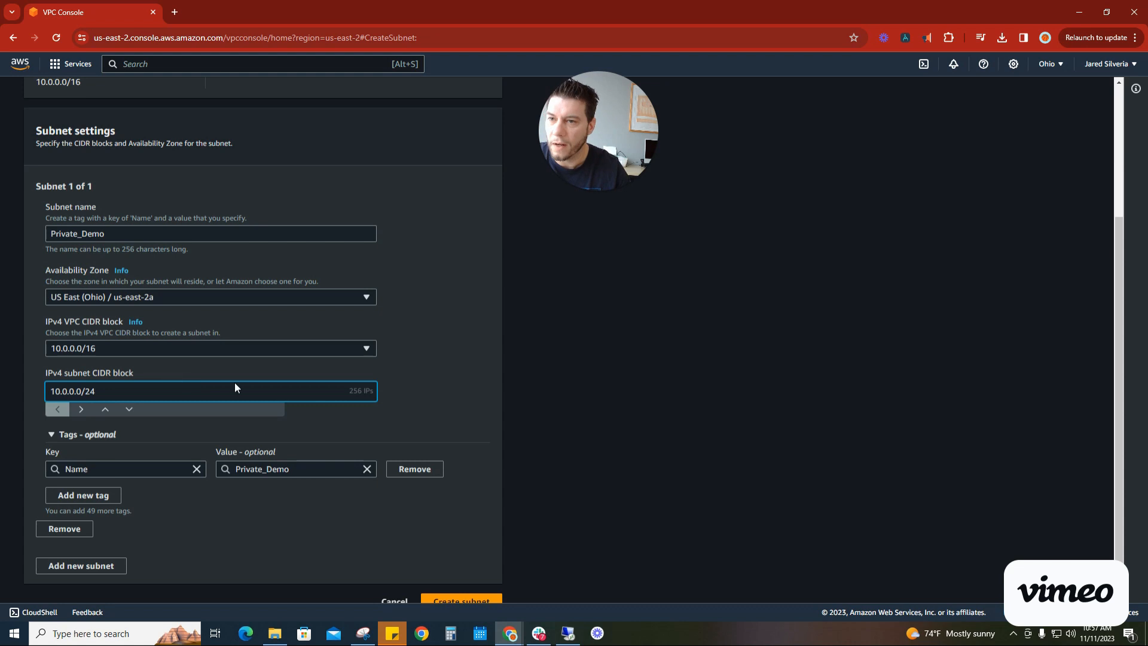
pyautogui.click(417, 401)
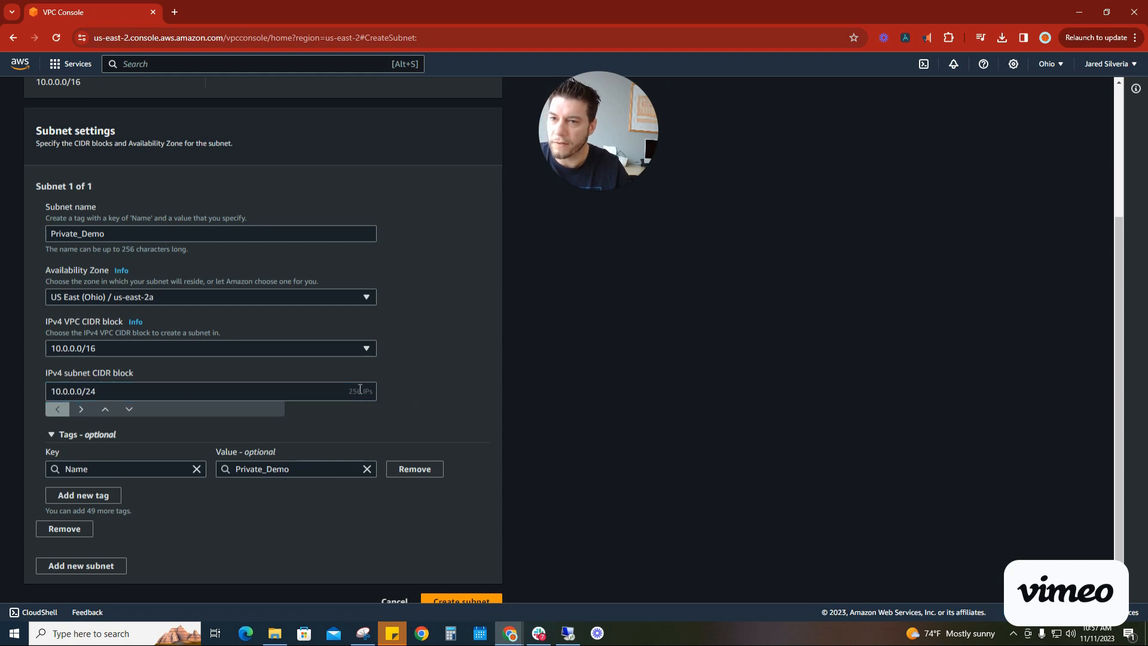
pyautogui.scroll(-1, 469, 405)
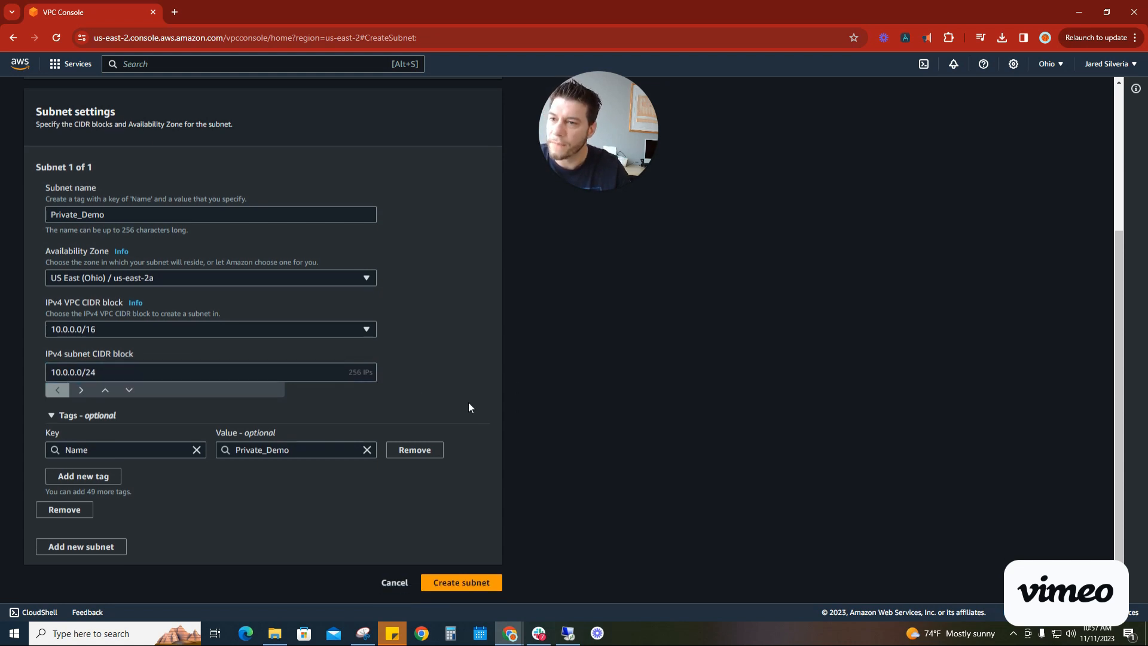
pyautogui.scroll(3, 475, 465)
pyautogui.scroll(-3, 475, 464)
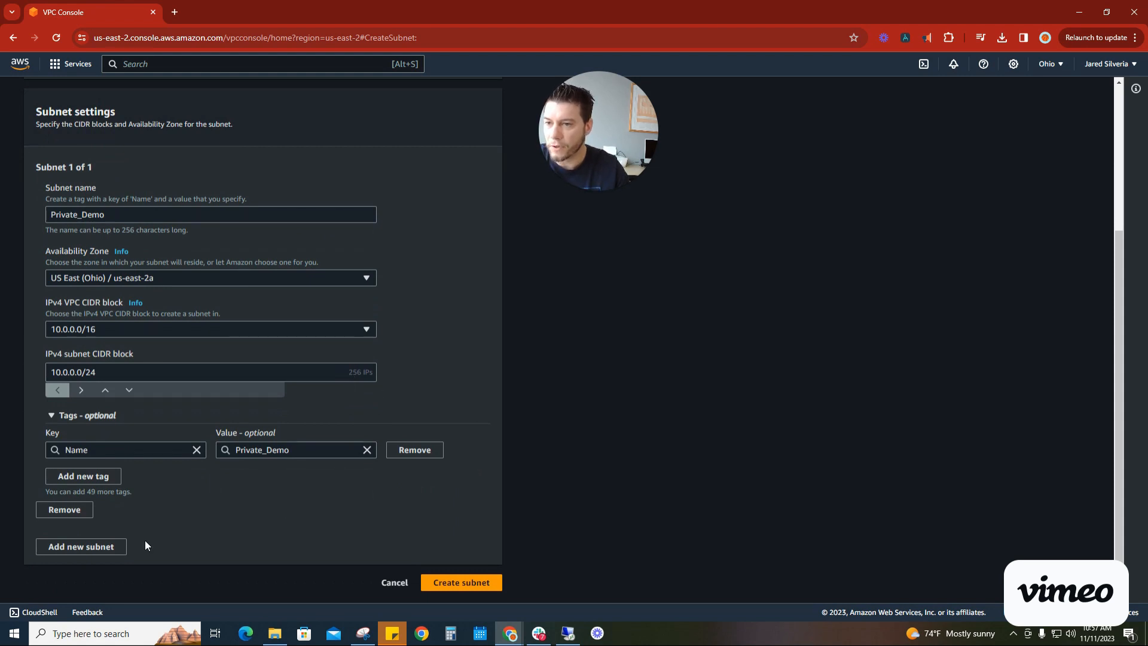
# - Add a second subnet named Public_Demo in the US East (Ohio) / us-east-2a availability zone
pyautogui.click(103, 546)
pyautogui.scroll(-6, 513, 455)
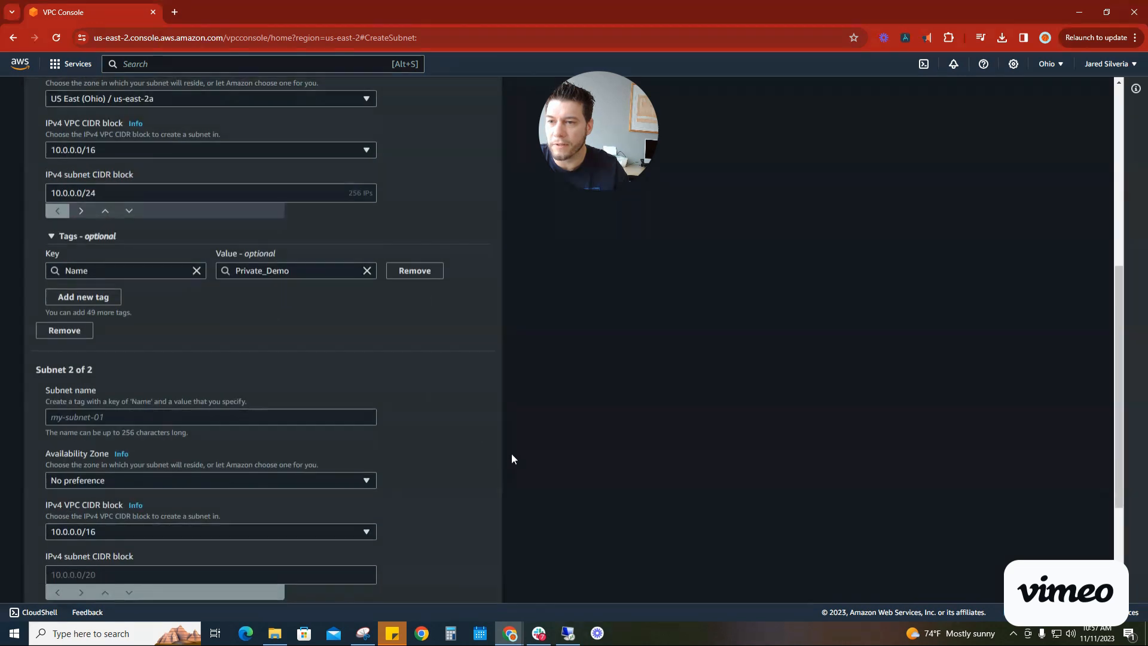
pyautogui.scroll(5, 511, 455)
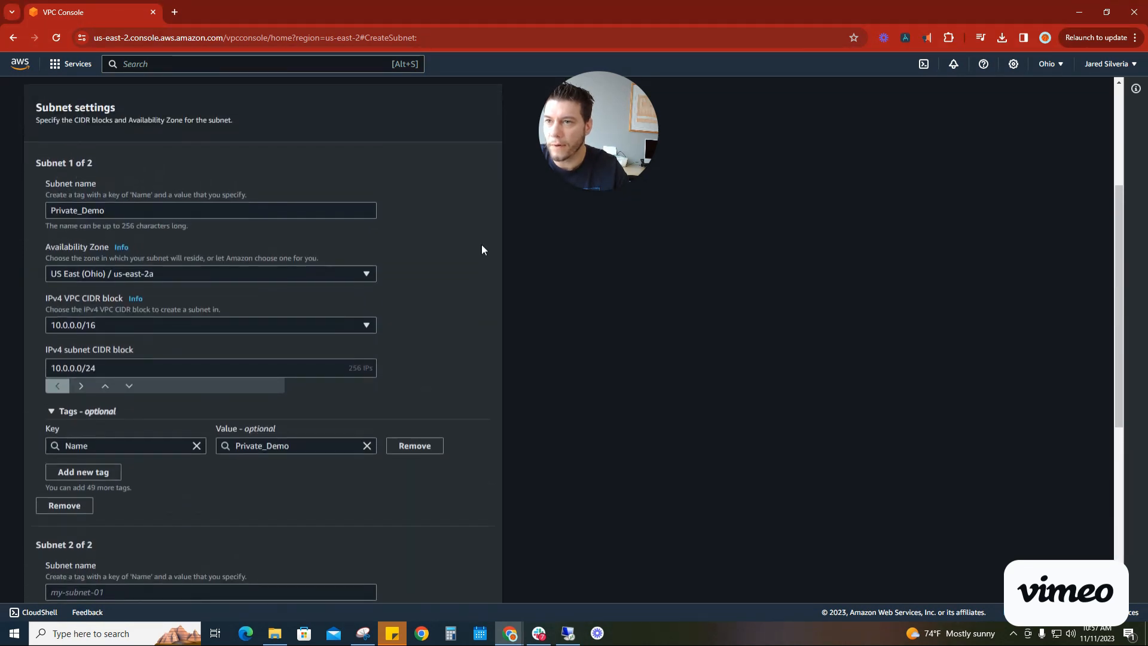
pyautogui.scroll(-6, 482, 250)
pyautogui.click(119, 239)
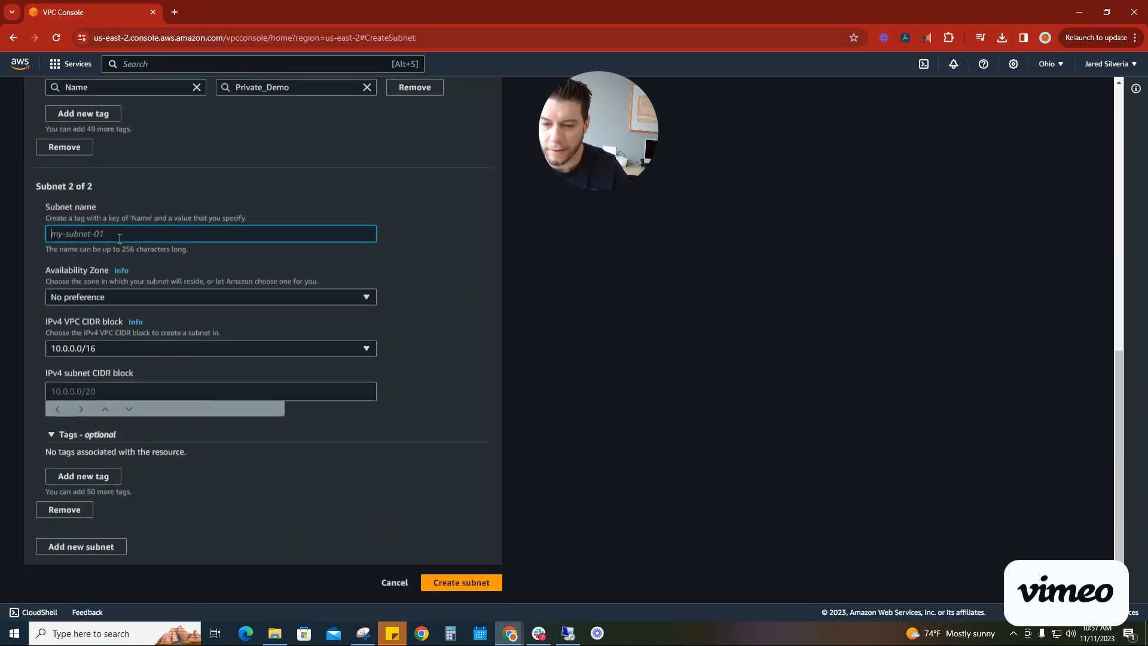
pyautogui.write('Public')
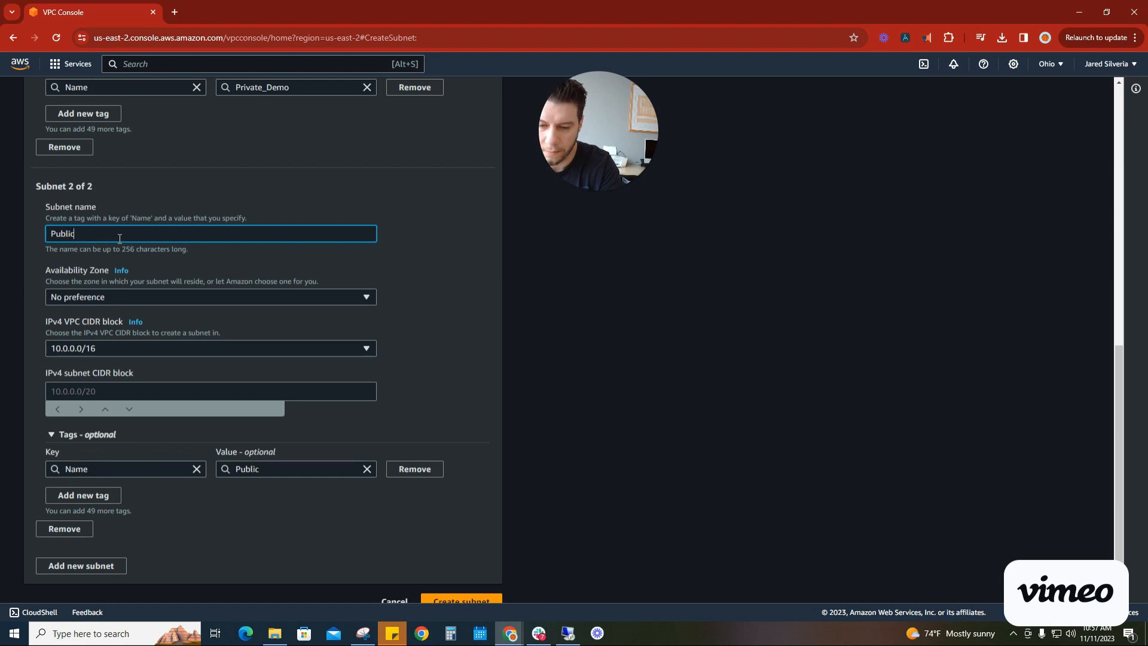
pyautogui.write('_Demo')
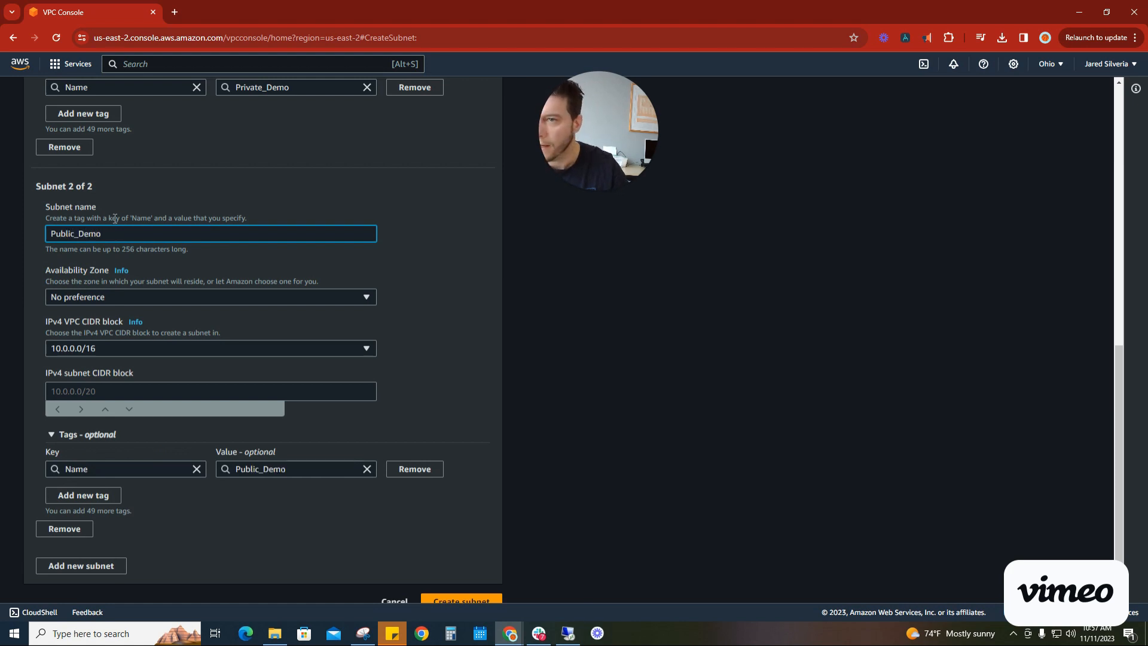
pyautogui.click(121, 290)
pyautogui.click(123, 347)
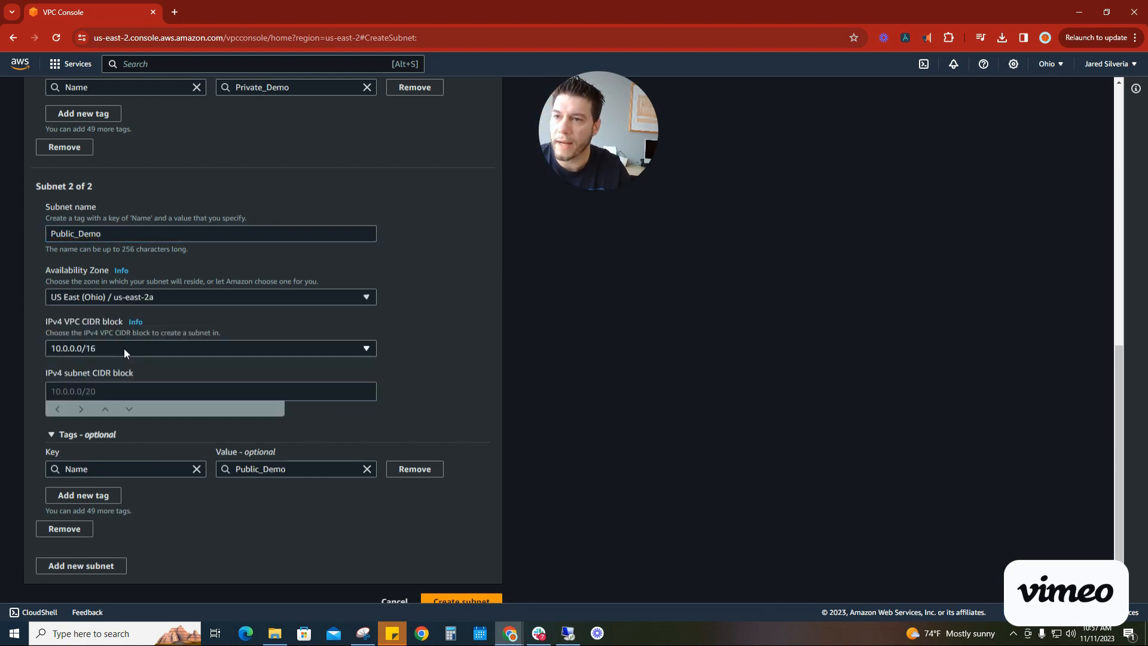
# - Set the Public_Demo subnet's IPv4 CIDR block to 10.0.0.0/24 and try to create both subnets
pyautogui.scroll(-1, 415, 332)
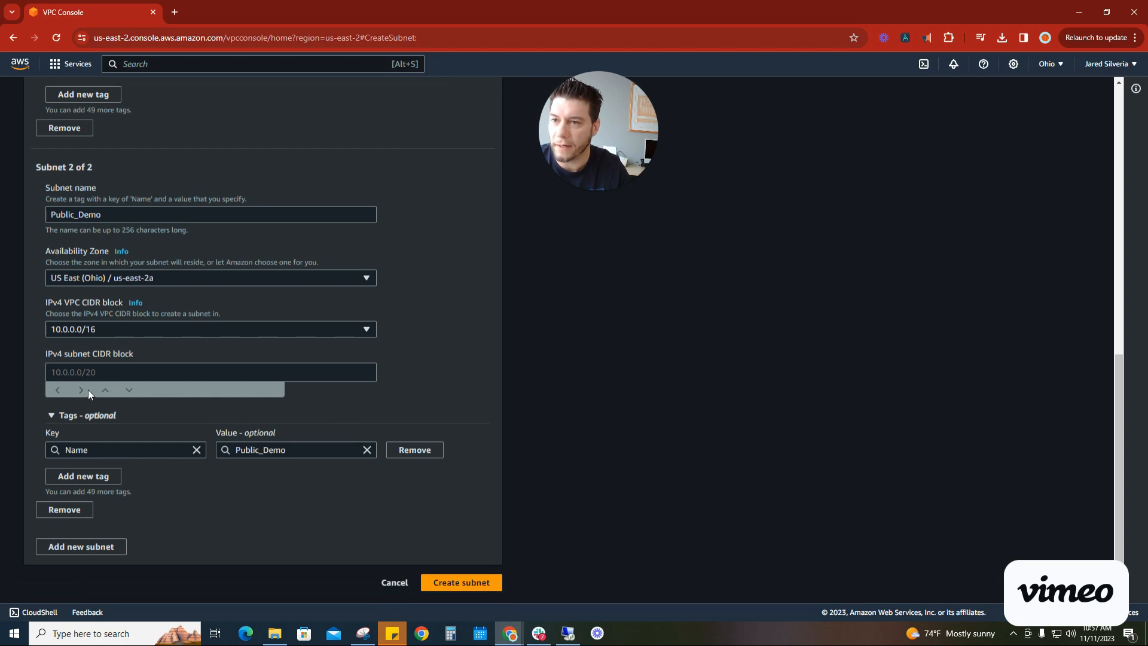
pyautogui.click(99, 371)
pyautogui.write('10')
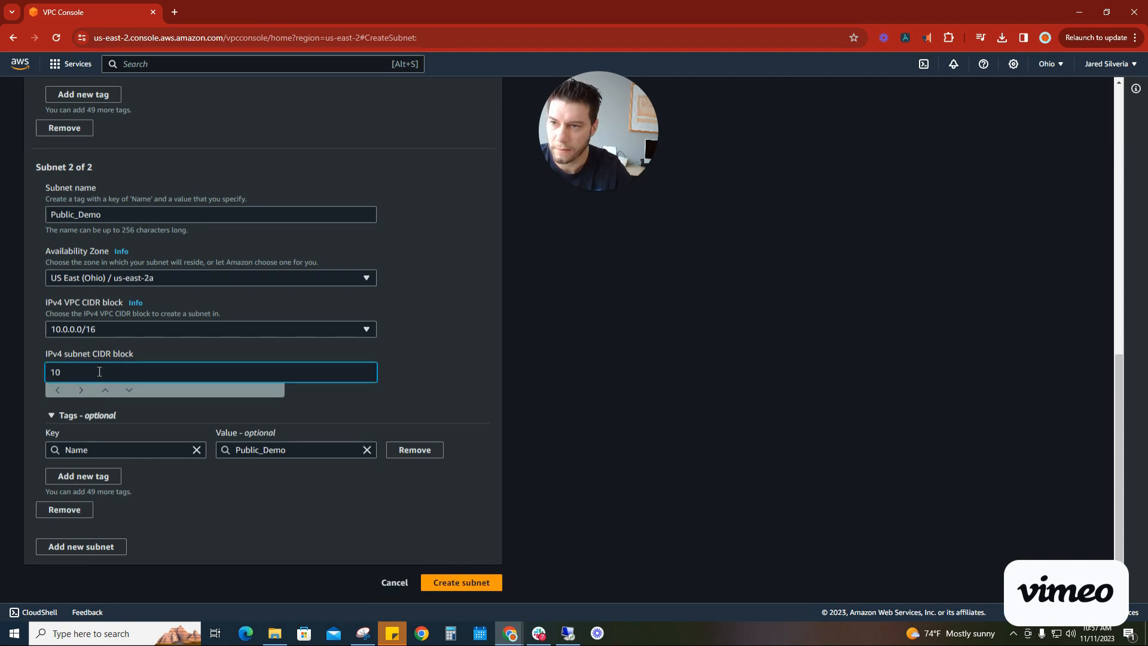
pyautogui.write('.0.0.')
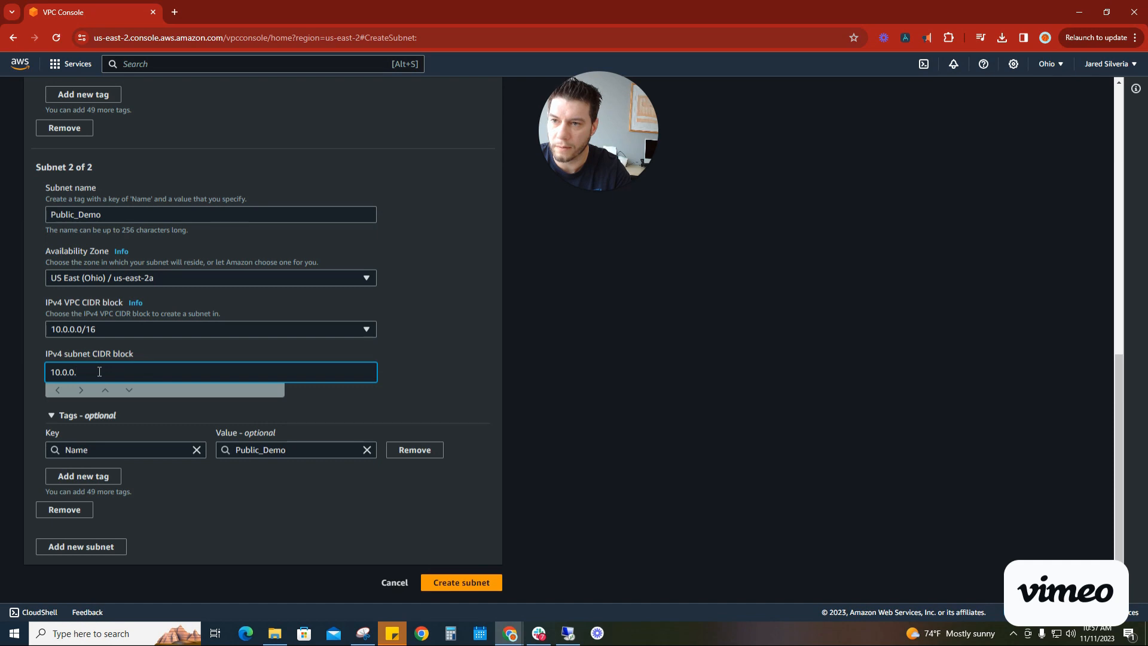
pyautogui.write('0/24')
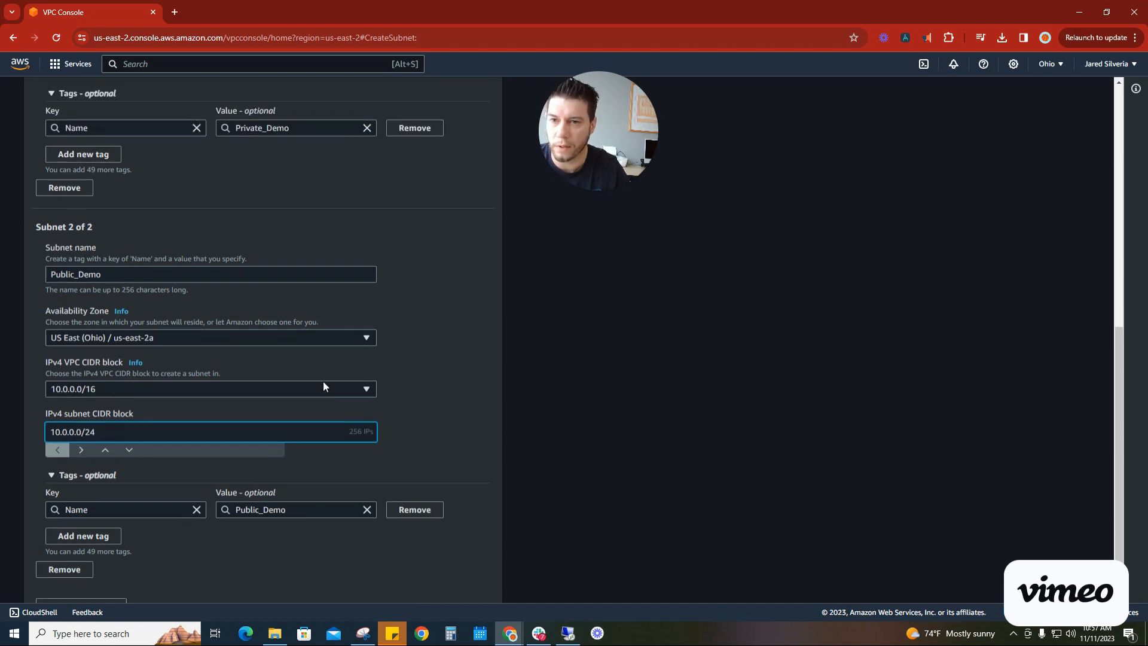
pyautogui.click(436, 460)
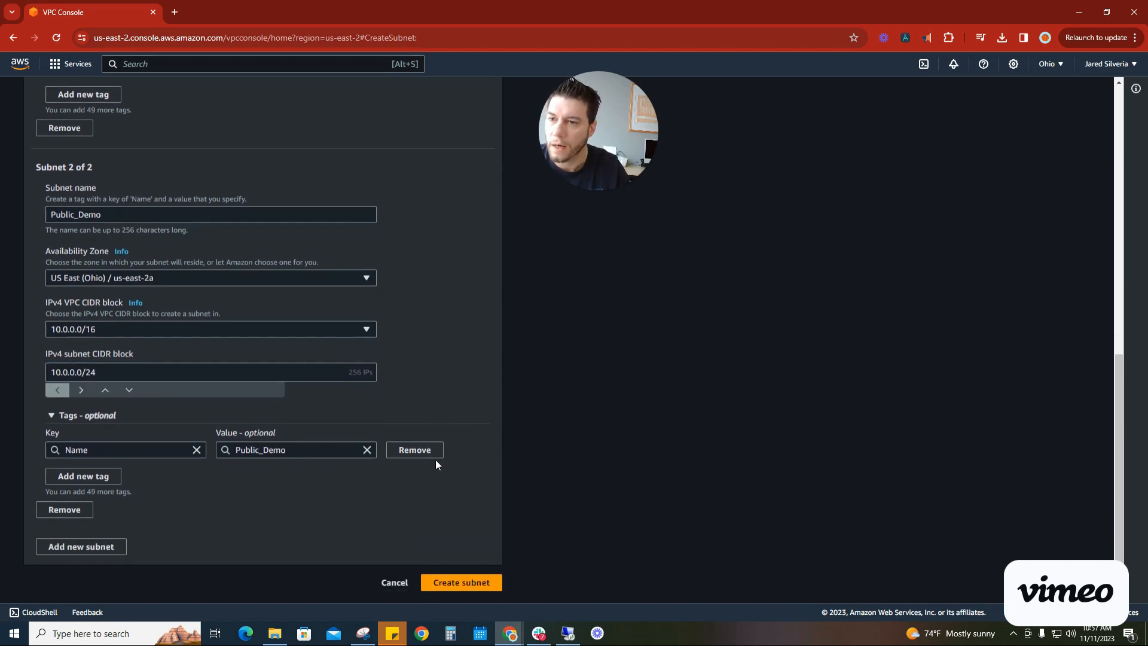
pyautogui.click(450, 582)
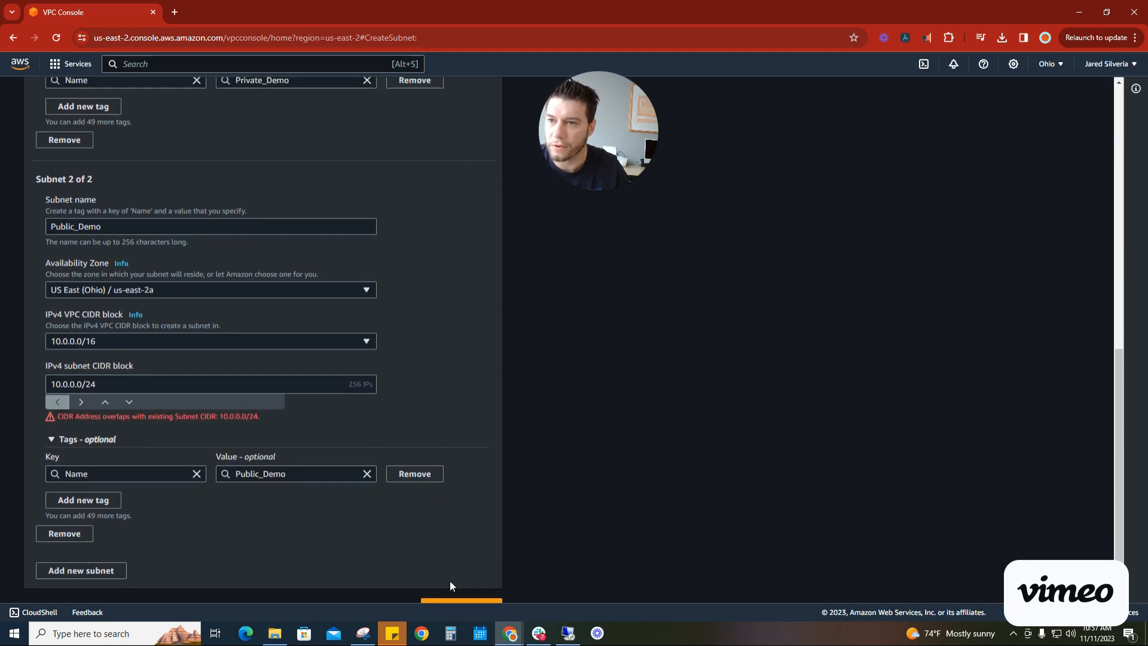
# - Set the IPv4 CIDR blocks to 10.0.1.0/24 for Public_Demo and 10.0.2.0/24 for Private_Demo, and create both subnets
pyautogui.click(81, 403)
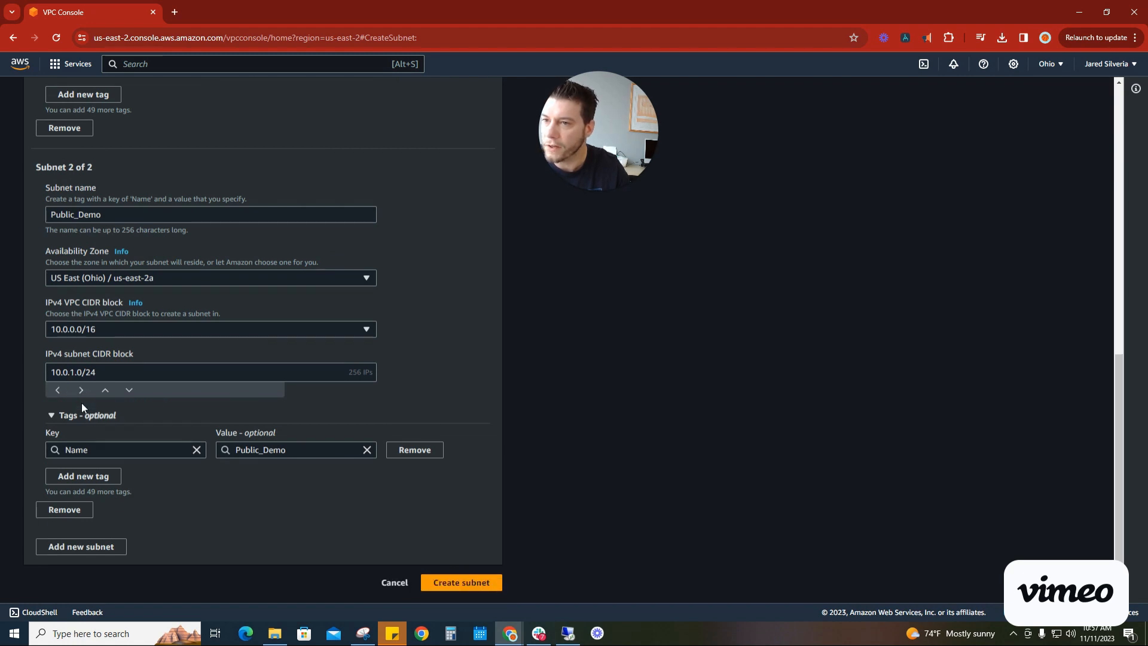
pyautogui.scroll(4, 475, 330)
pyautogui.click(81, 249)
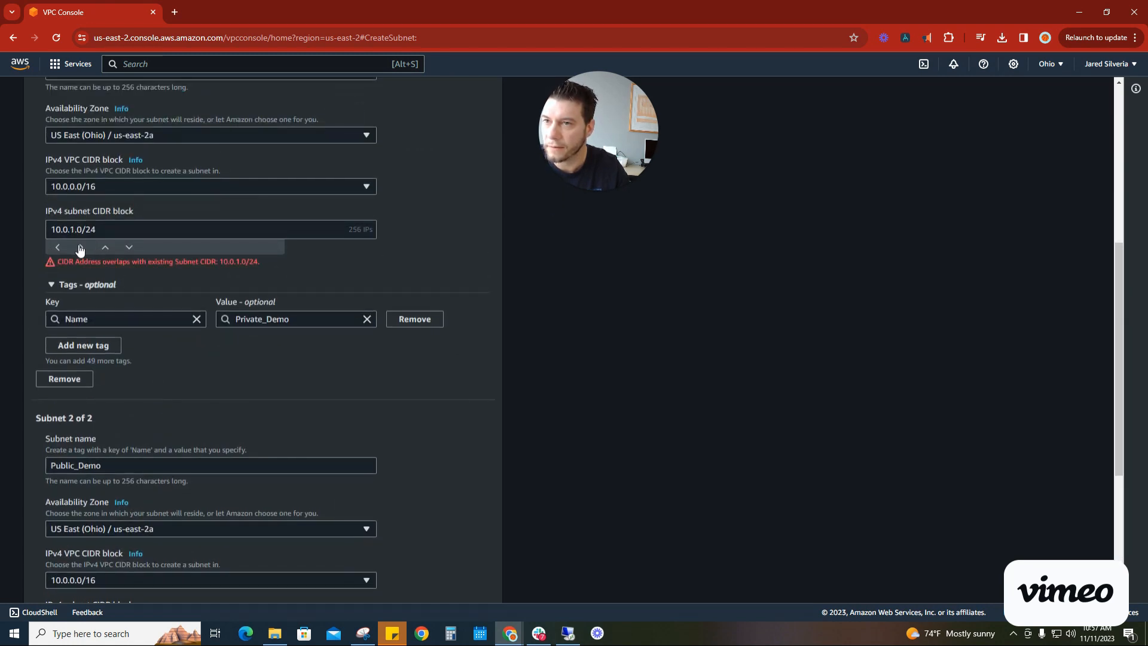
pyautogui.click(81, 250)
pyautogui.scroll(-4, 426, 539)
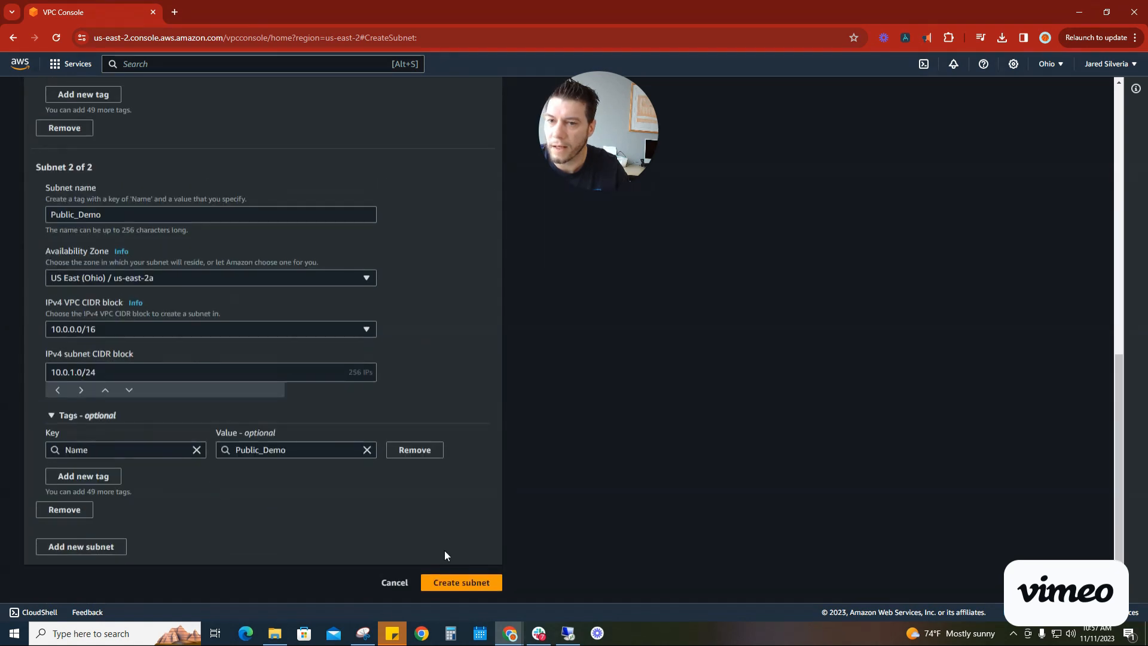
pyautogui.click(470, 583)
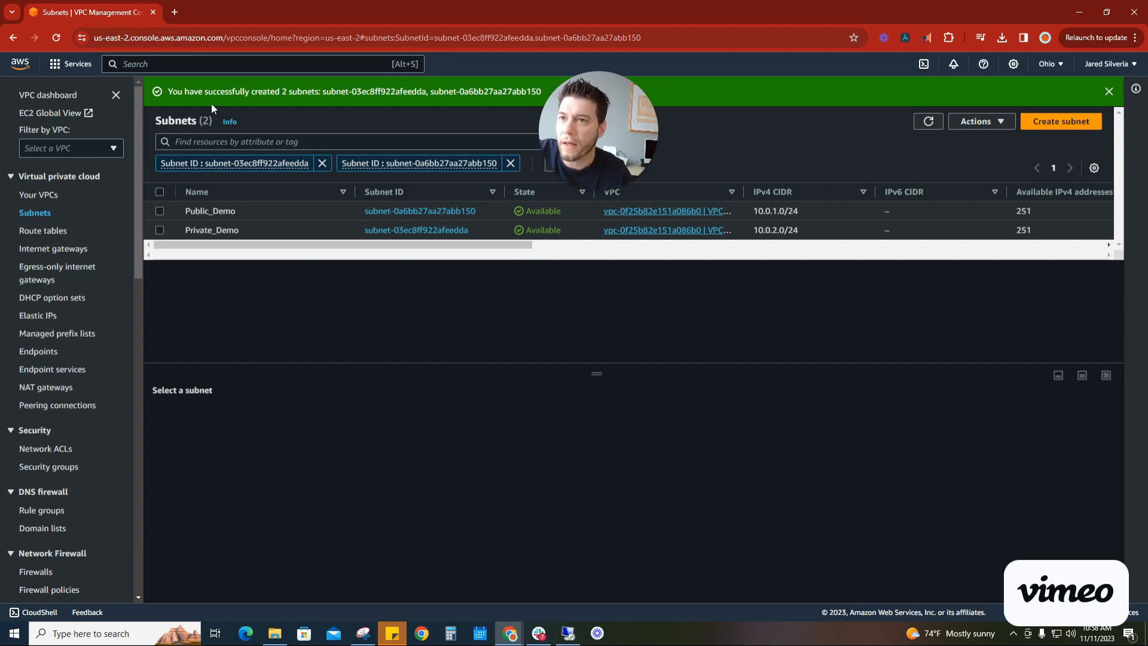
# - Open the EC2 service and start launching a new instance
pyautogui.click(198, 63)
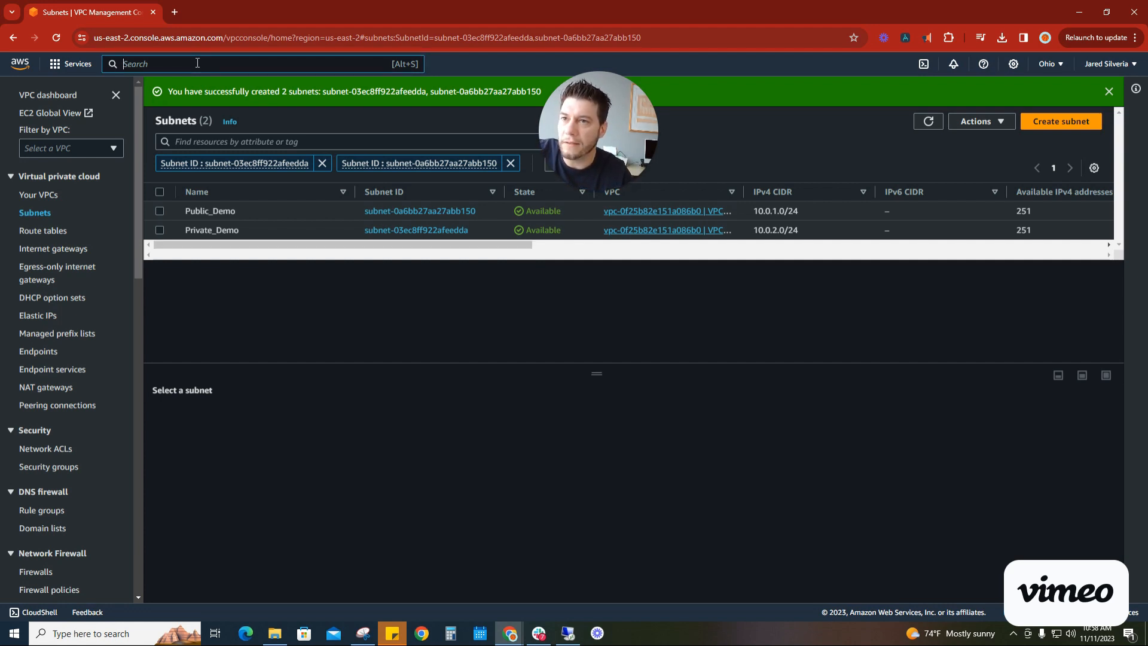
pyautogui.click(73, 64)
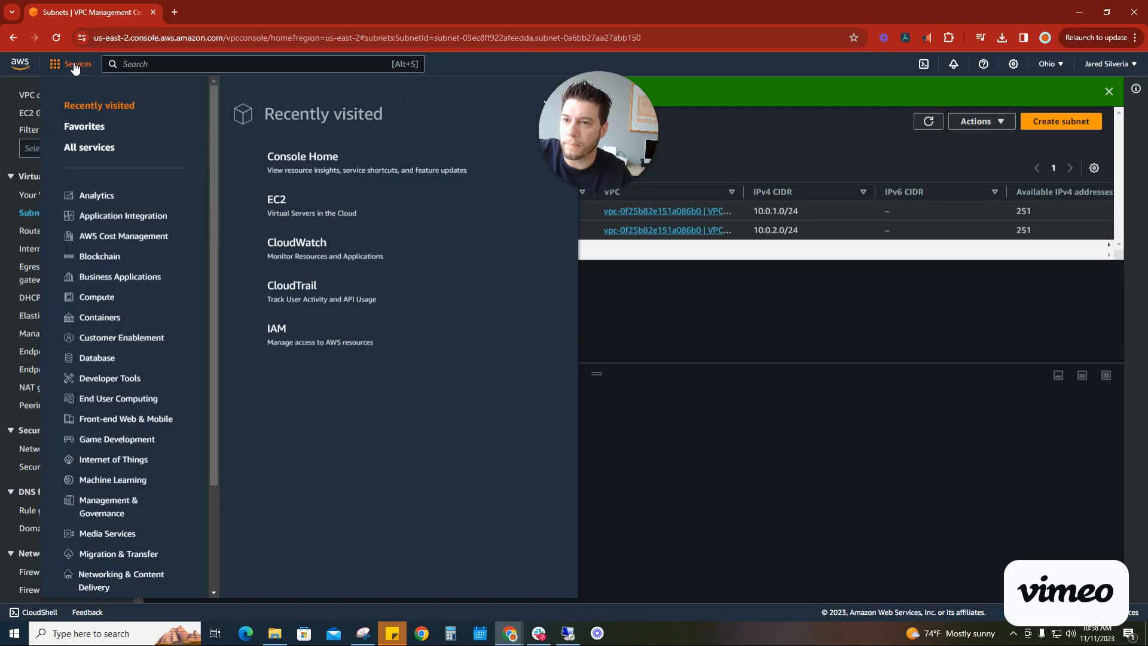
pyautogui.click(279, 205)
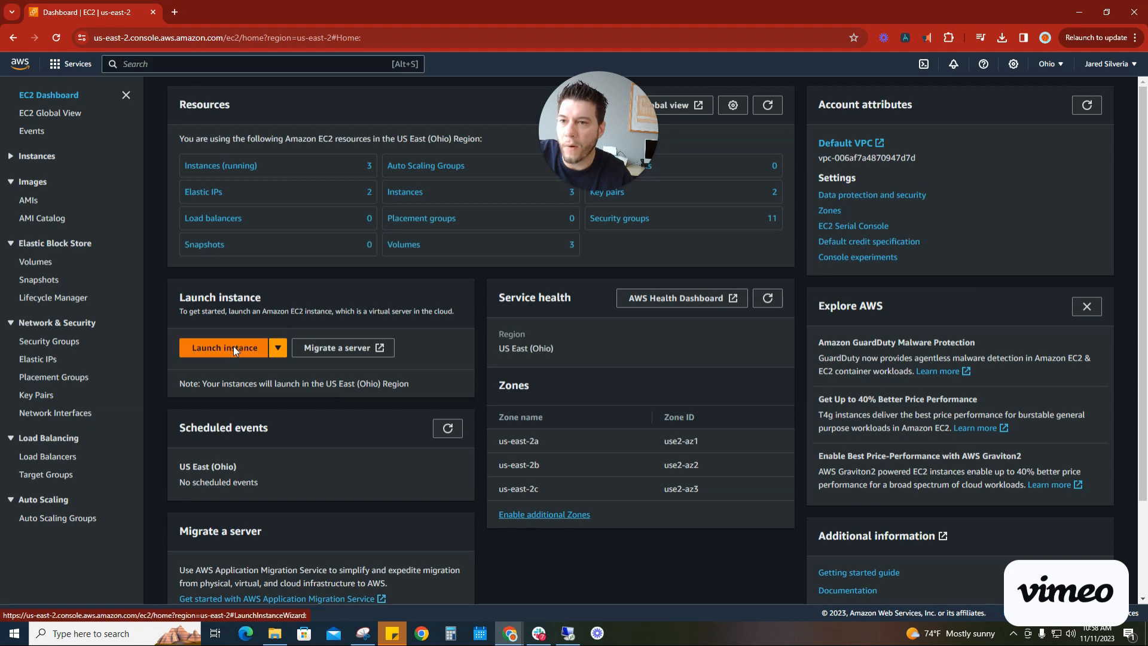
pyautogui.click(234, 350)
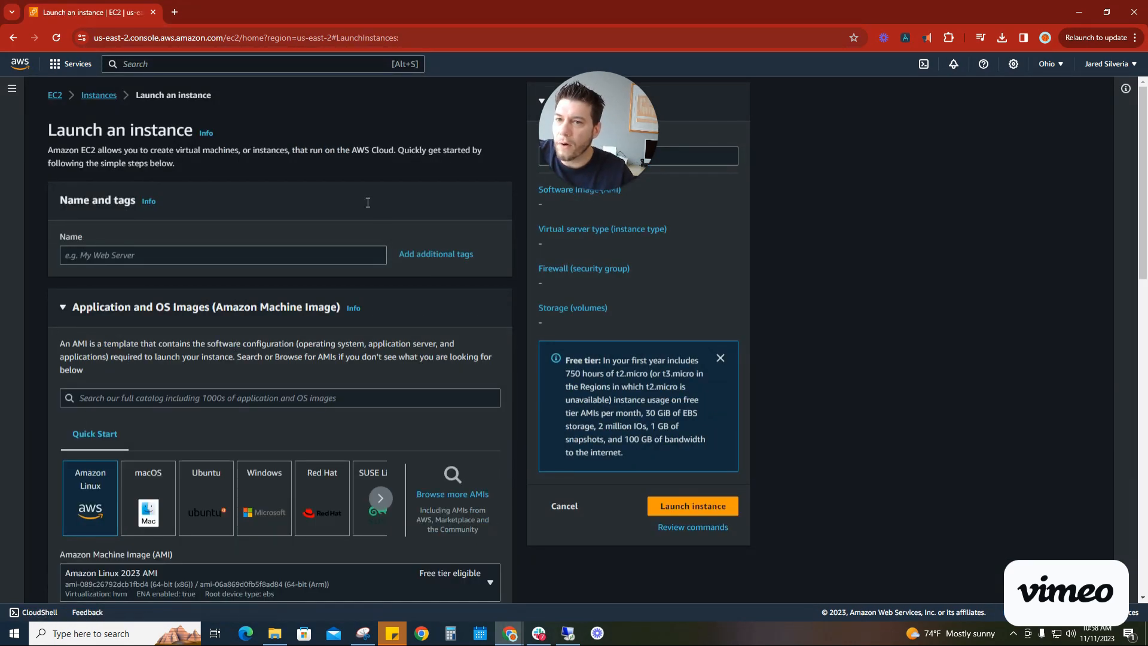
# - Name the new instance Public_Server_Demo
pyautogui.click(184, 253)
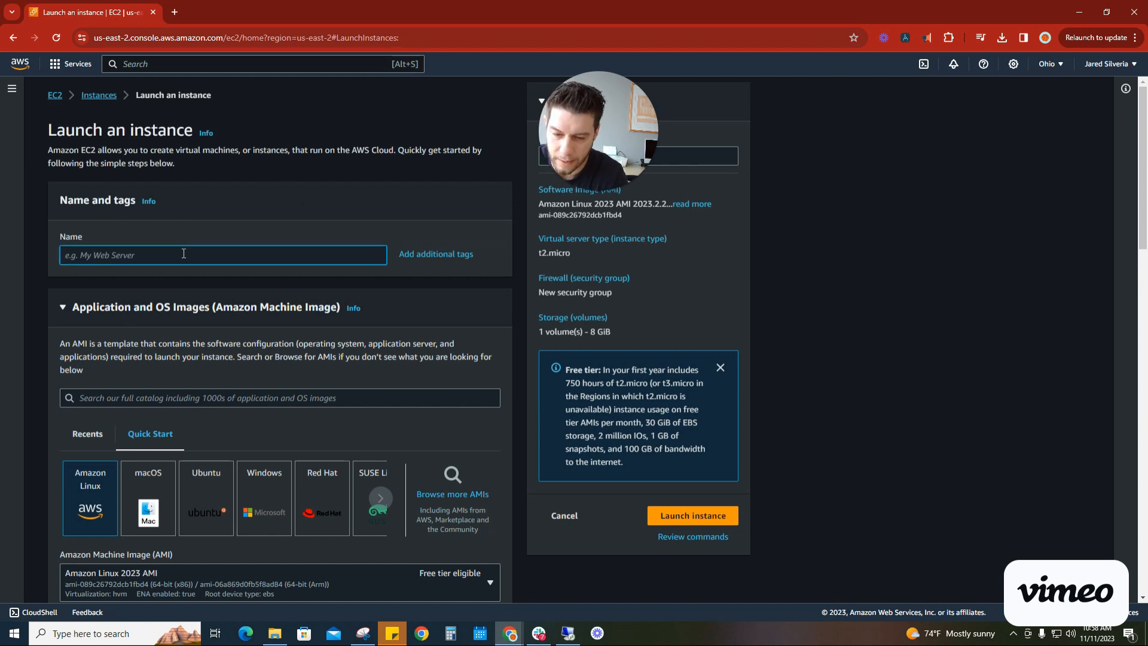
pyautogui.write('Pr')
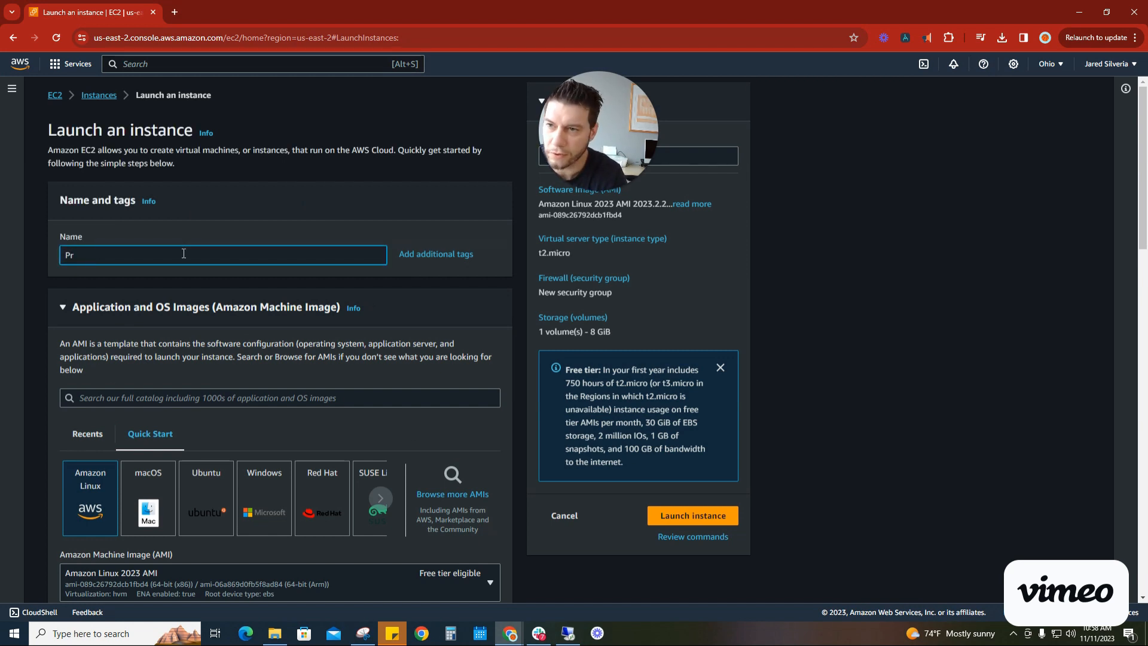
pyautogui.press('BackSpace')
pyautogui.write('ublic')
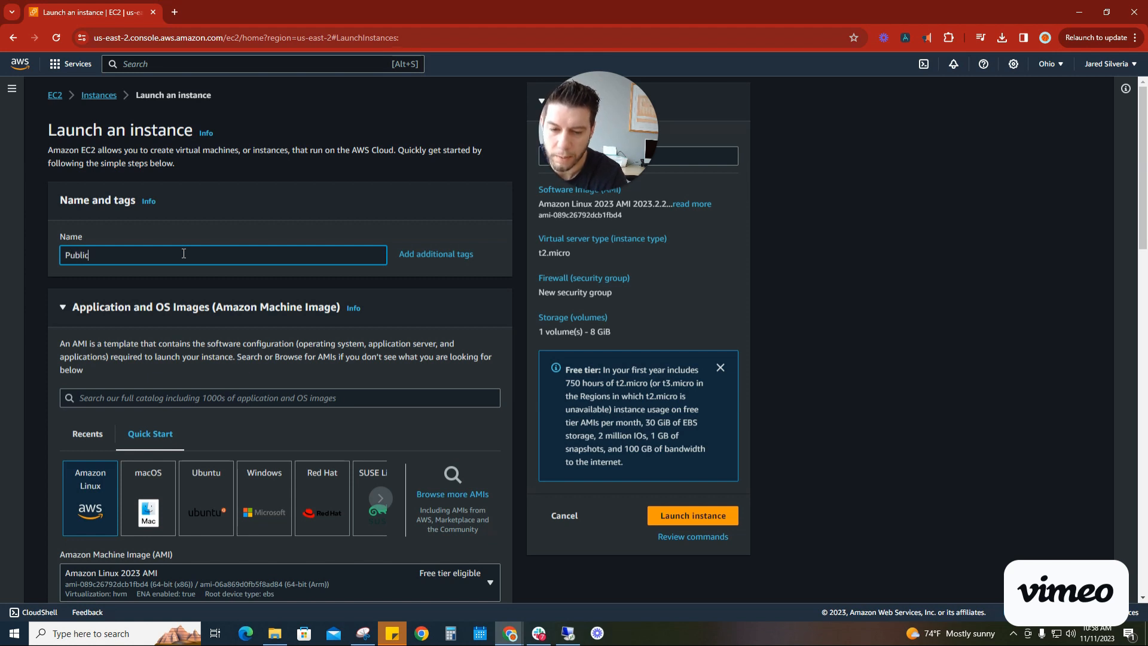
pyautogui.write('_Demo')
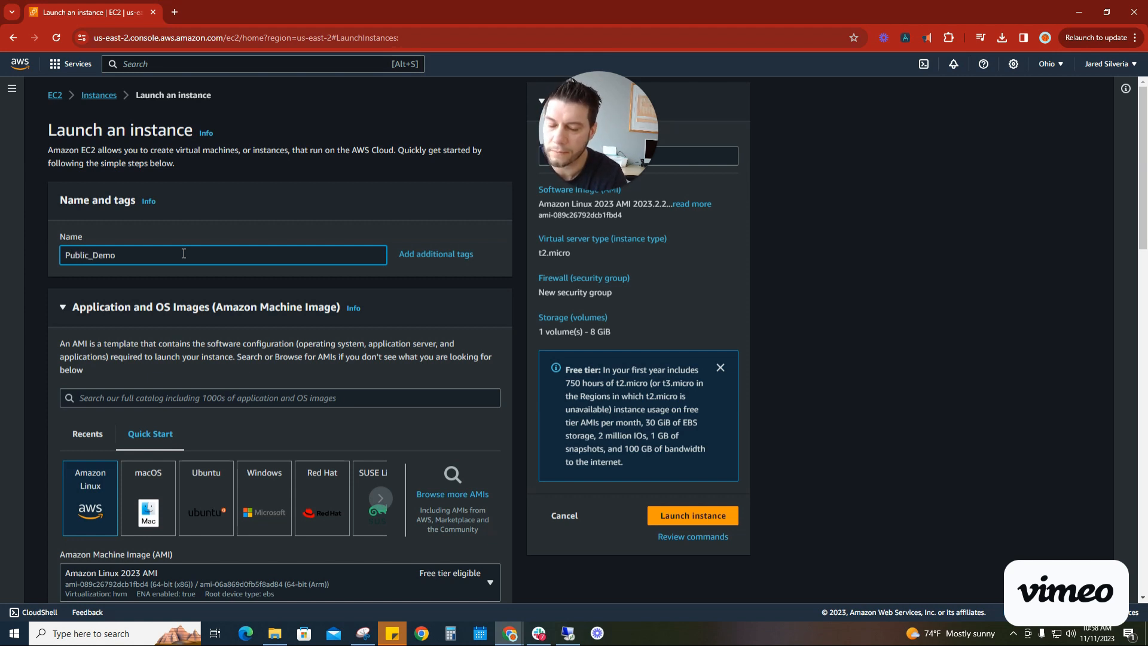
pyautogui.write('_E')
pyautogui.press('BackSpace')
pyautogui.press('BackSpace')
pyautogui.press('BackSpace')
pyautogui.press('BackSpace')
pyautogui.press('BackSpace')
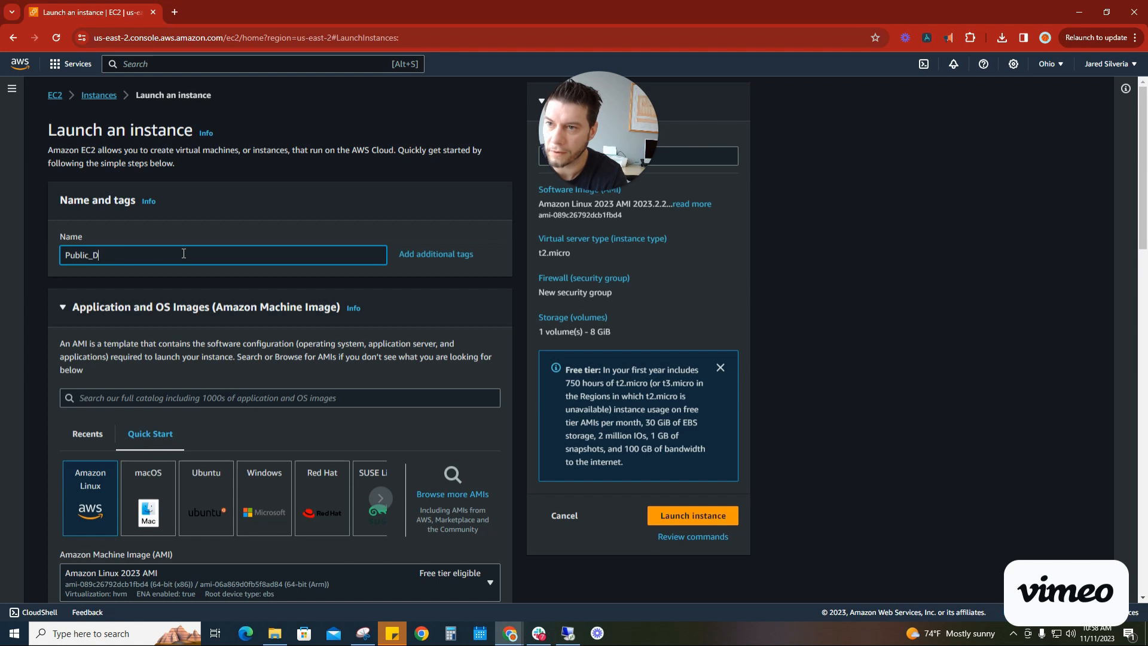
pyautogui.press('BackSpace')
pyautogui.write('Server_')
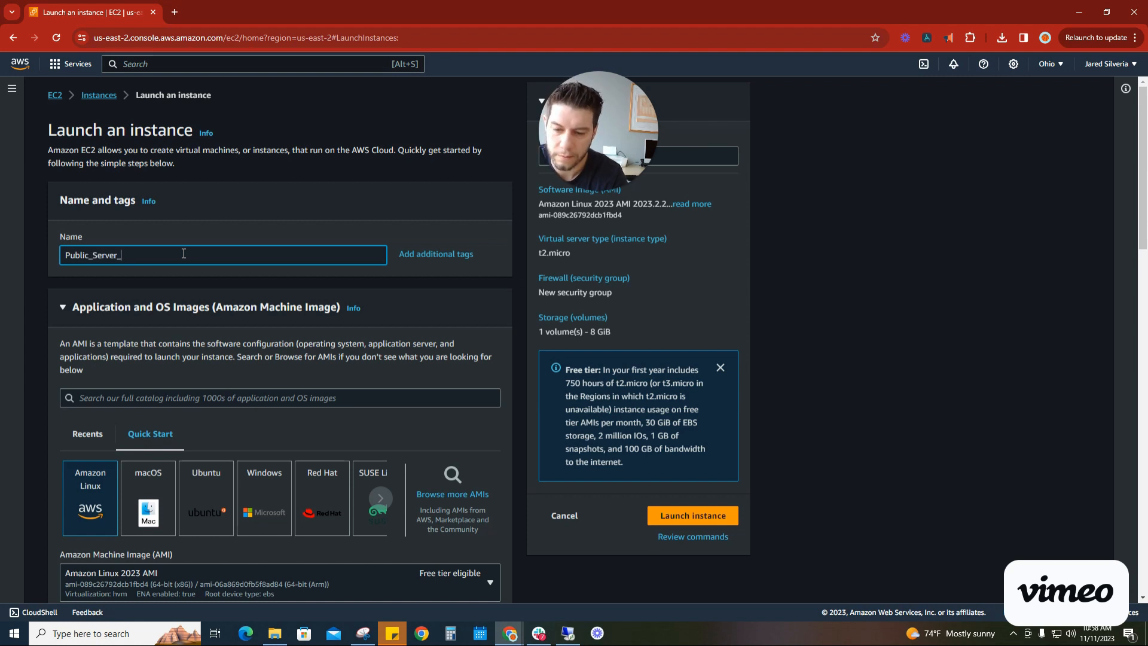
pyautogui.write('Demo')
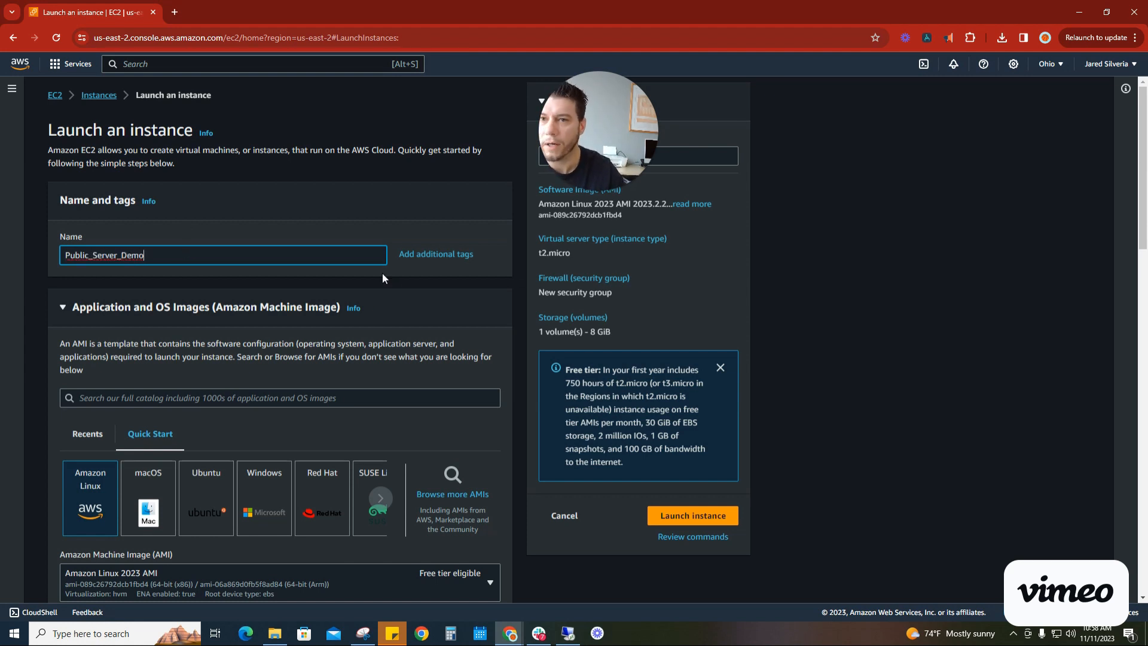
pyautogui.click(522, 307)
# - Review the instance's image and type settings and assign the existing key pair SecureKey1 for login
pyautogui.scroll(-3, 522, 307)
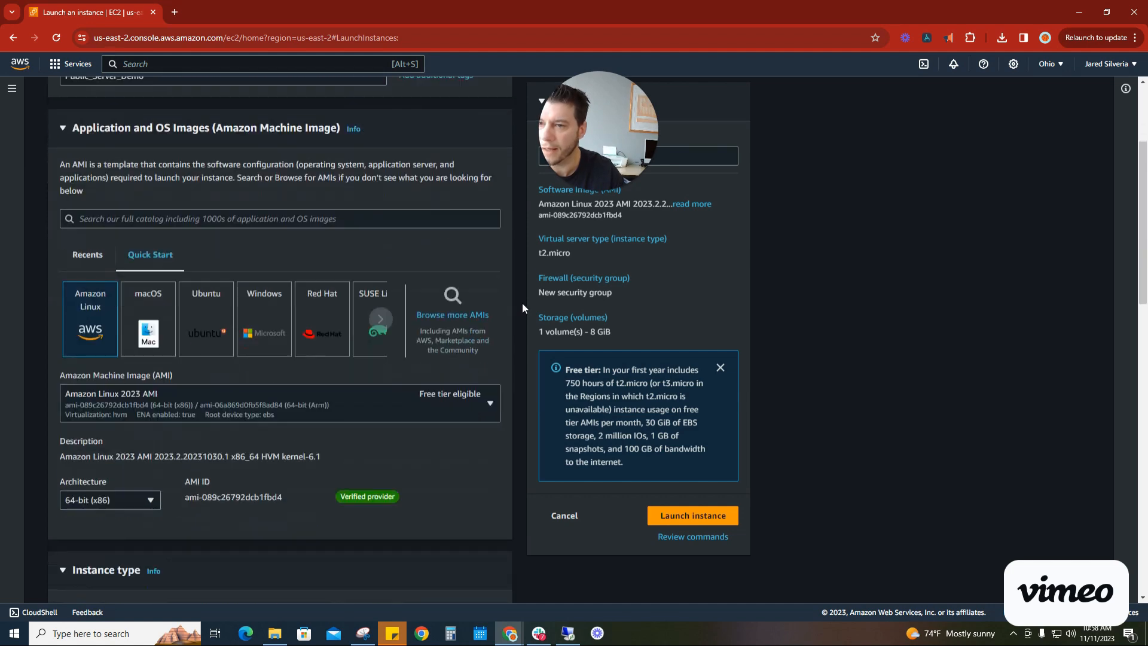
pyautogui.scroll(-4, 523, 302)
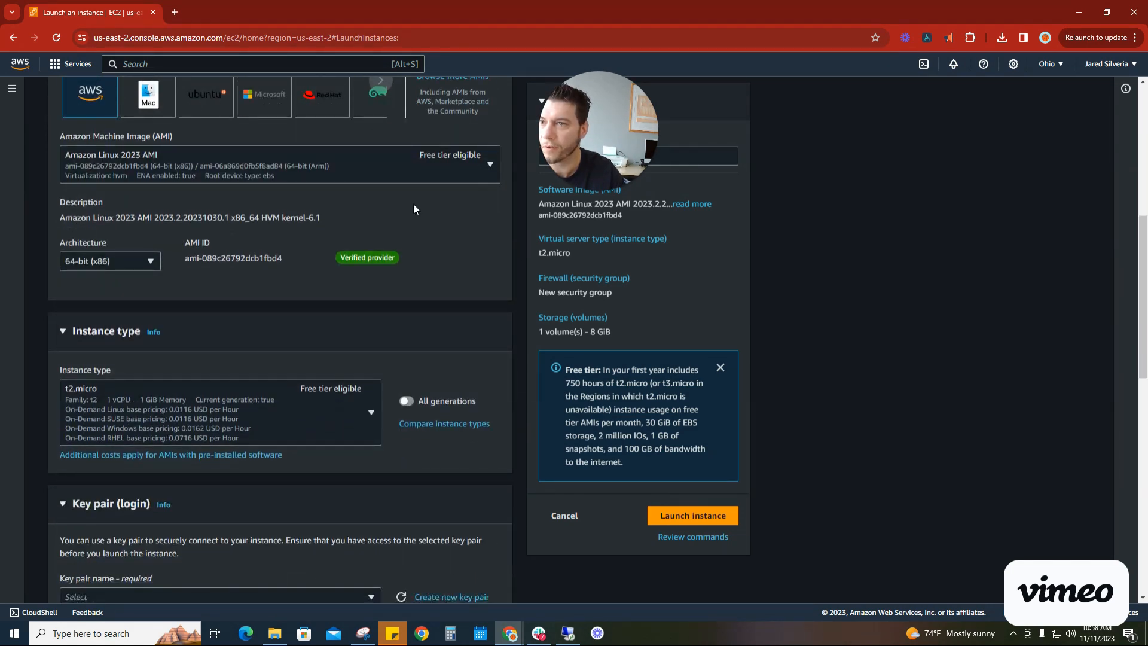
pyautogui.scroll(-2, 484, 245)
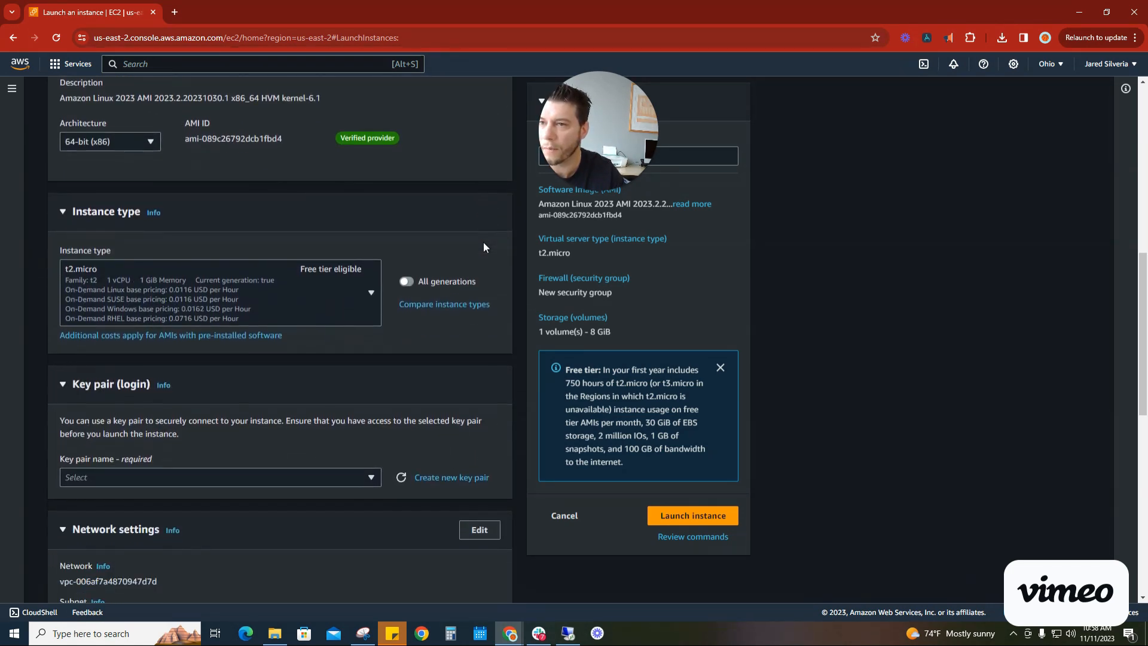
pyautogui.scroll(-2, 426, 360)
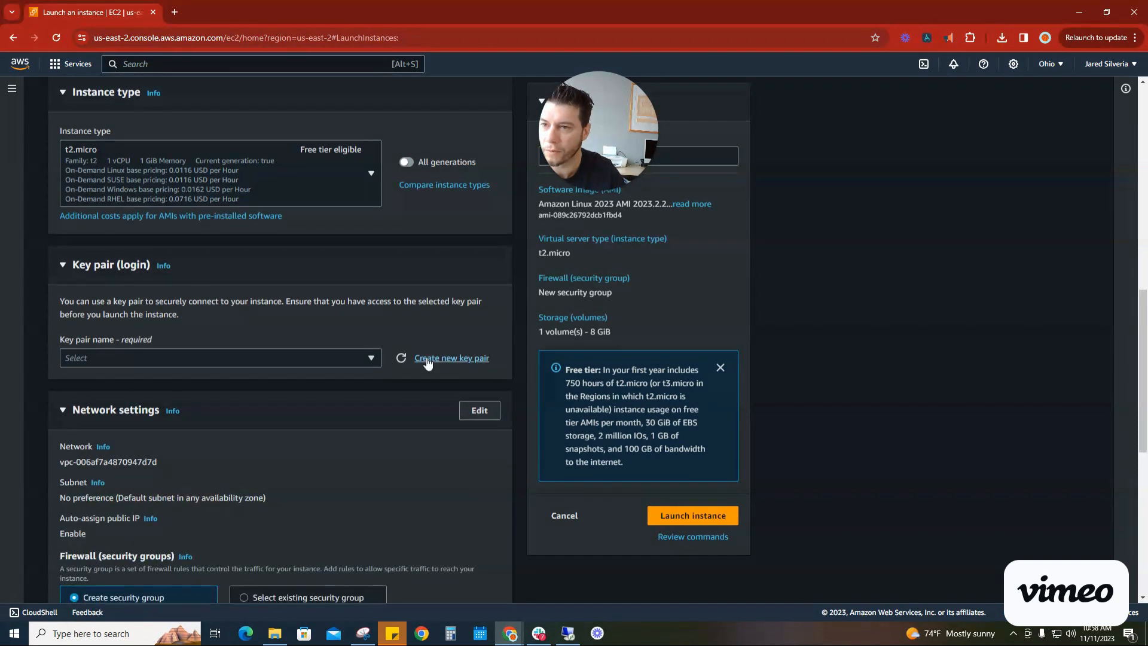
pyautogui.click(355, 356)
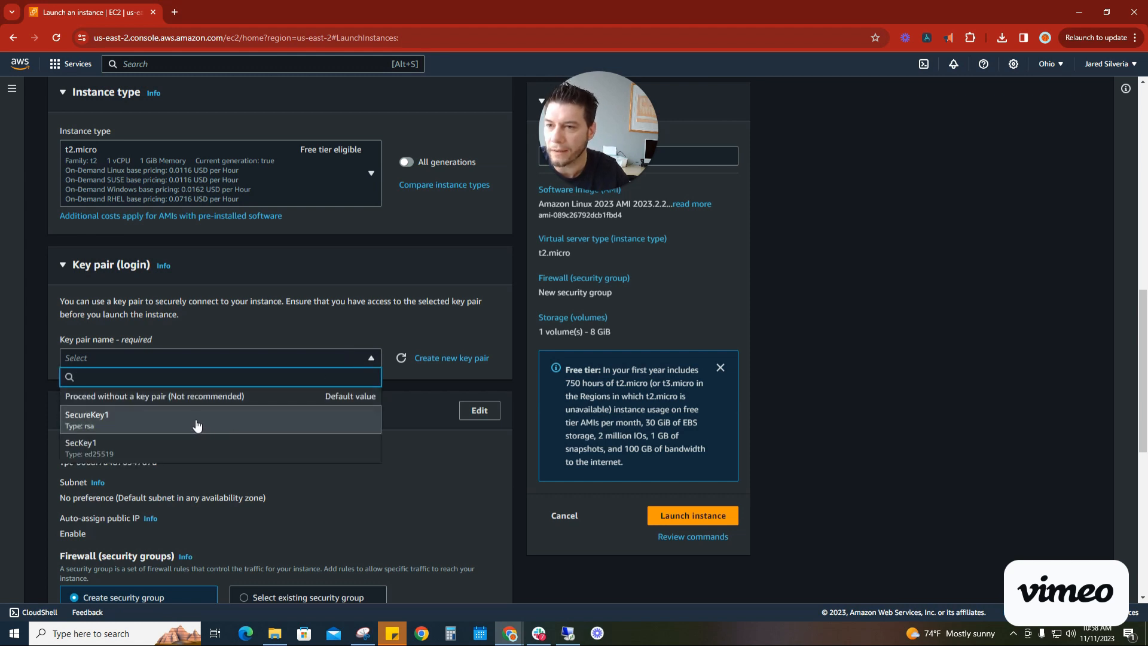
pyautogui.click(79, 419)
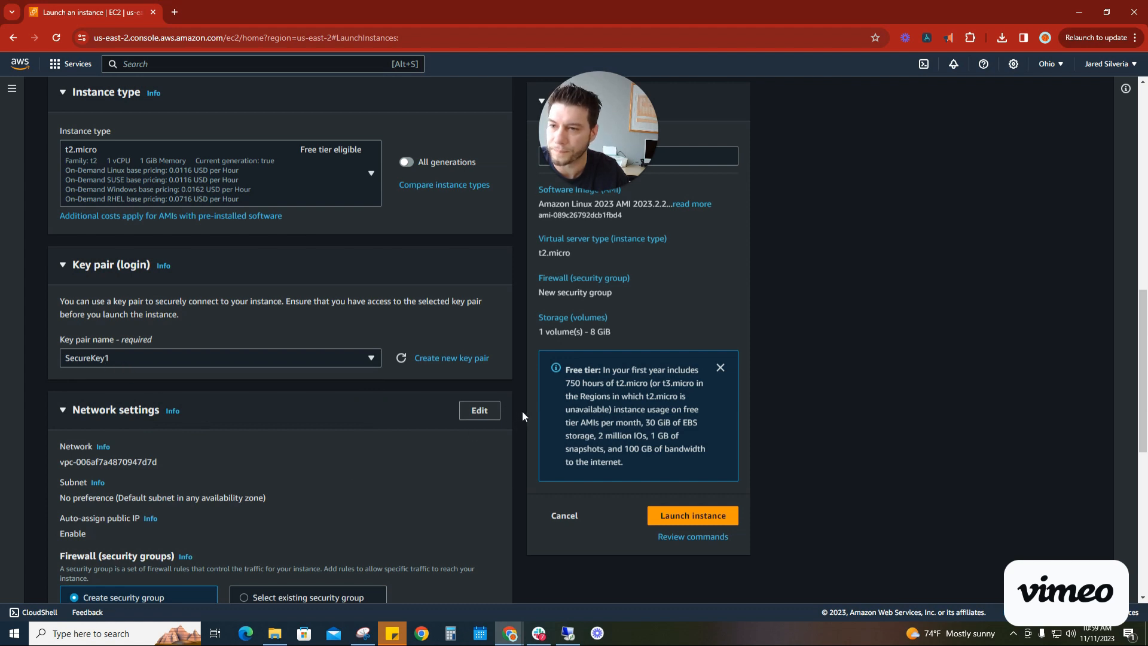
# - Check the existing security groups offered for the instance's firewall and return to the option that creates a new security group
pyautogui.scroll(-5, 522, 411)
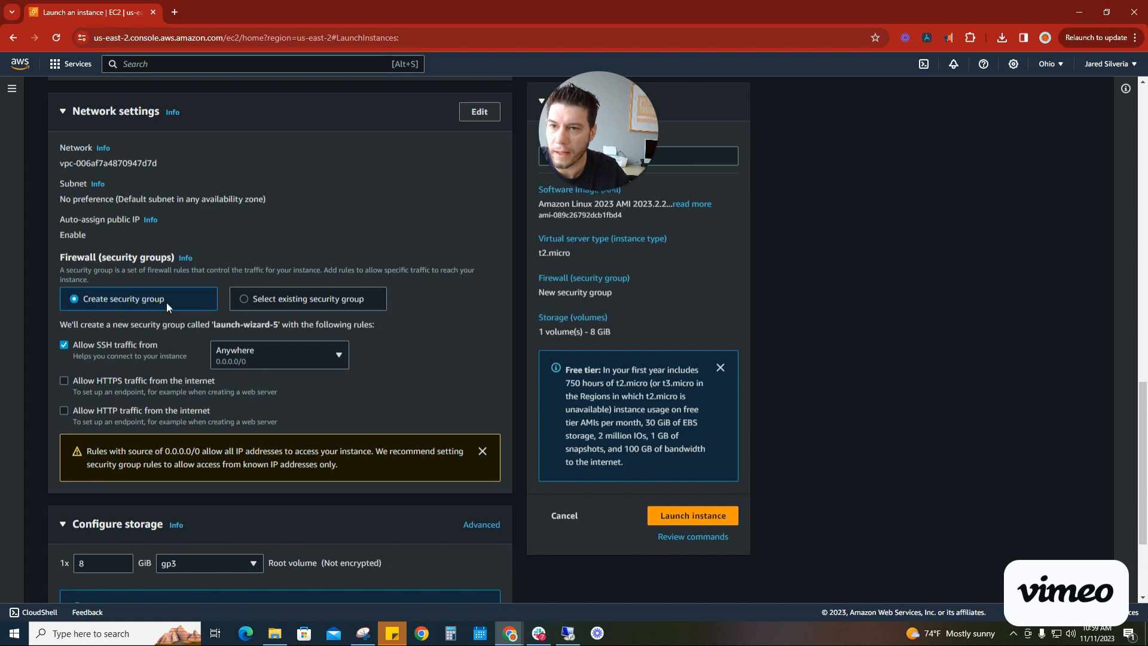
pyautogui.click(245, 297)
pyautogui.click(249, 346)
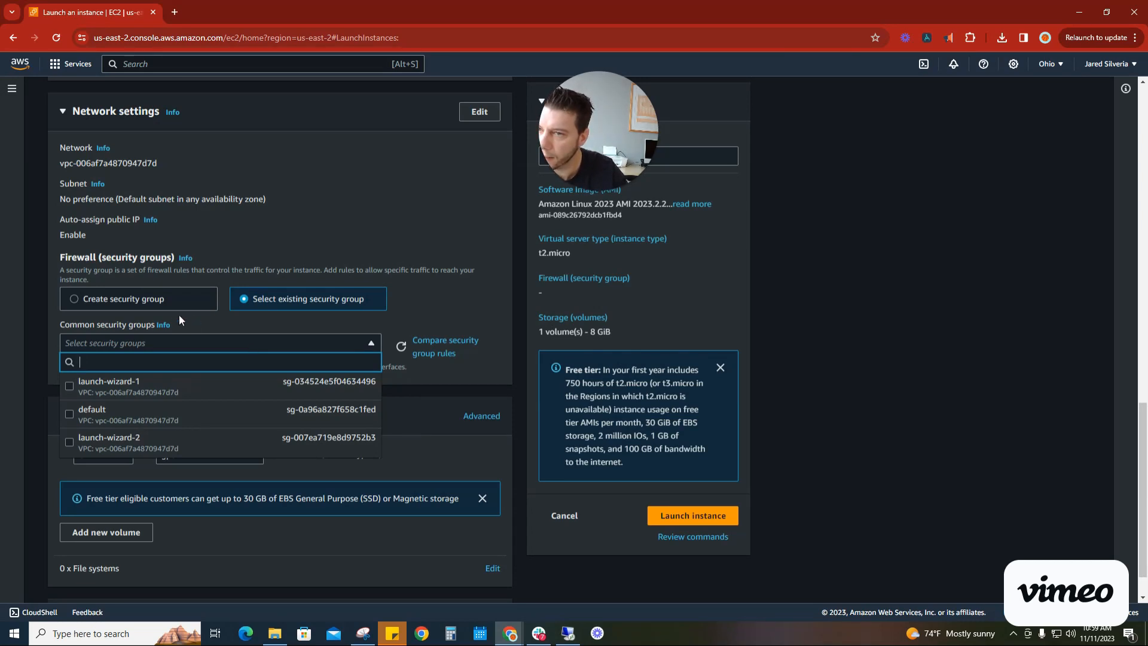
pyautogui.click(150, 298)
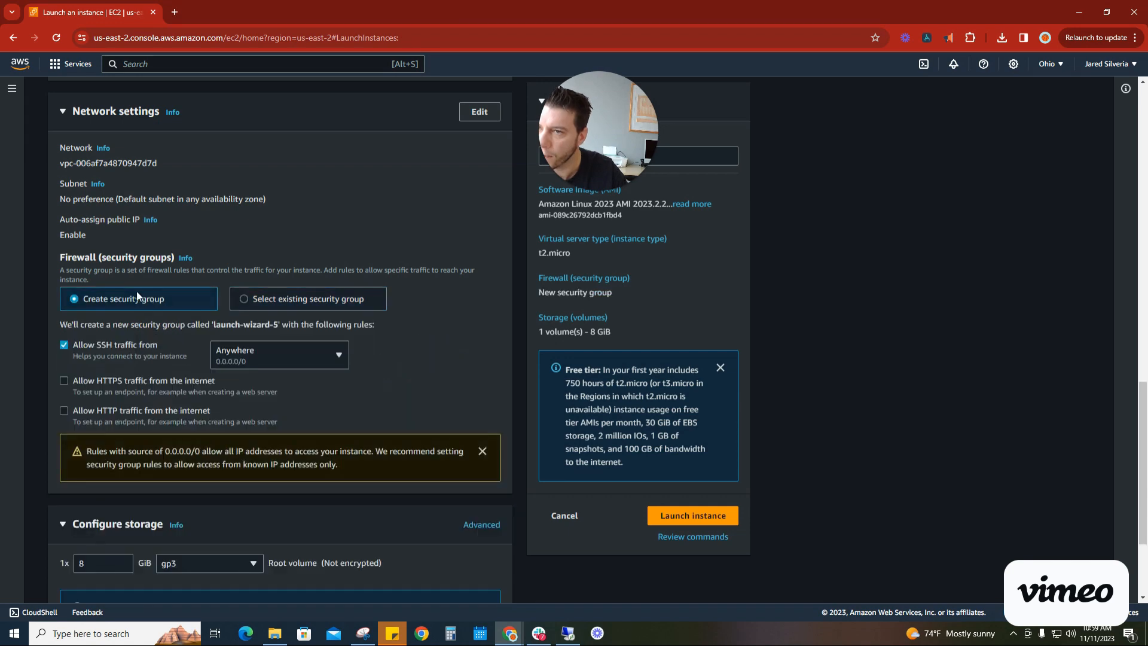
pyautogui.scroll(-2, 481, 360)
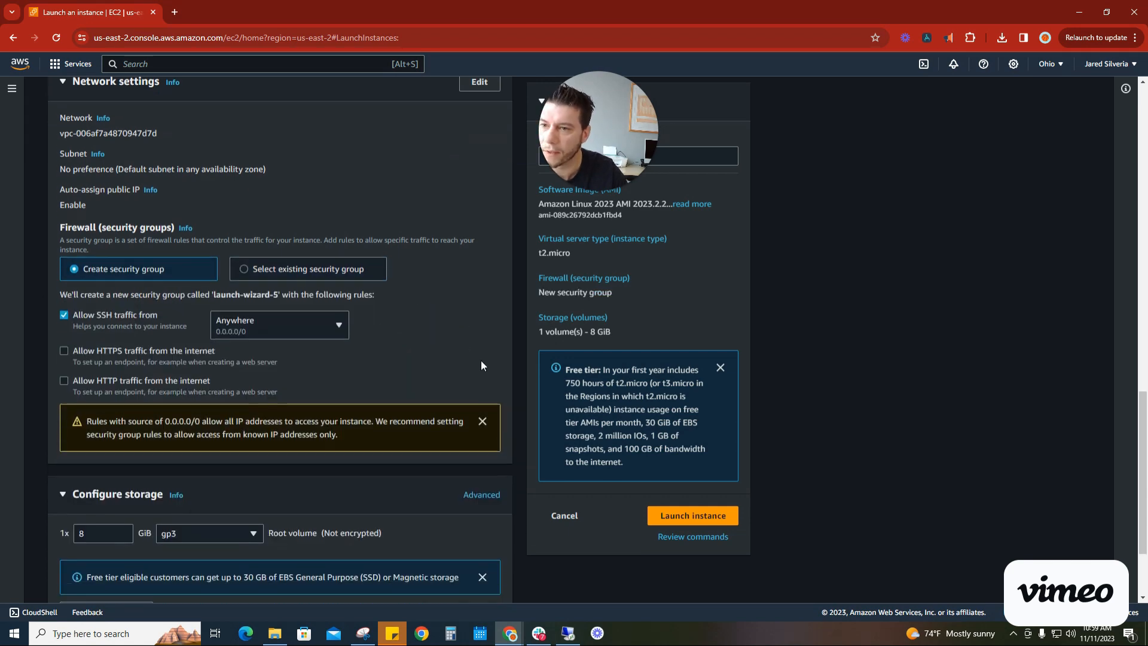
# - Open the instance's network settings for editing and set the VPC to VPC_DEMO
pyautogui.scroll(6, 486, 318)
pyautogui.scroll(-3, 485, 318)
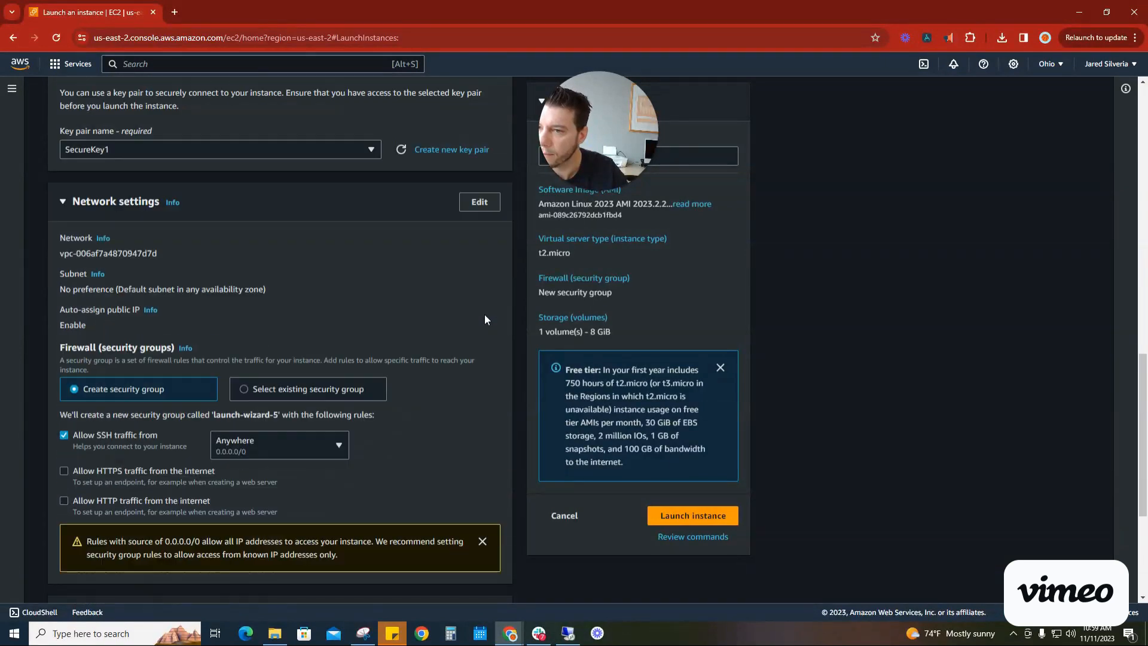
pyautogui.click(479, 112)
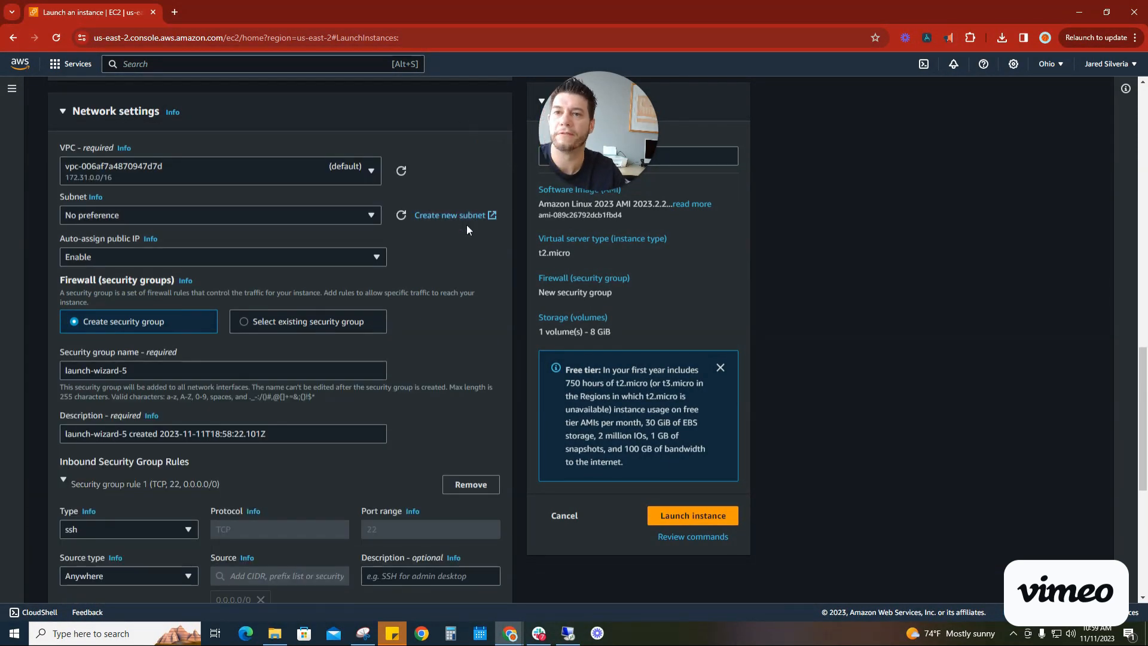
pyautogui.scroll(3, 466, 224)
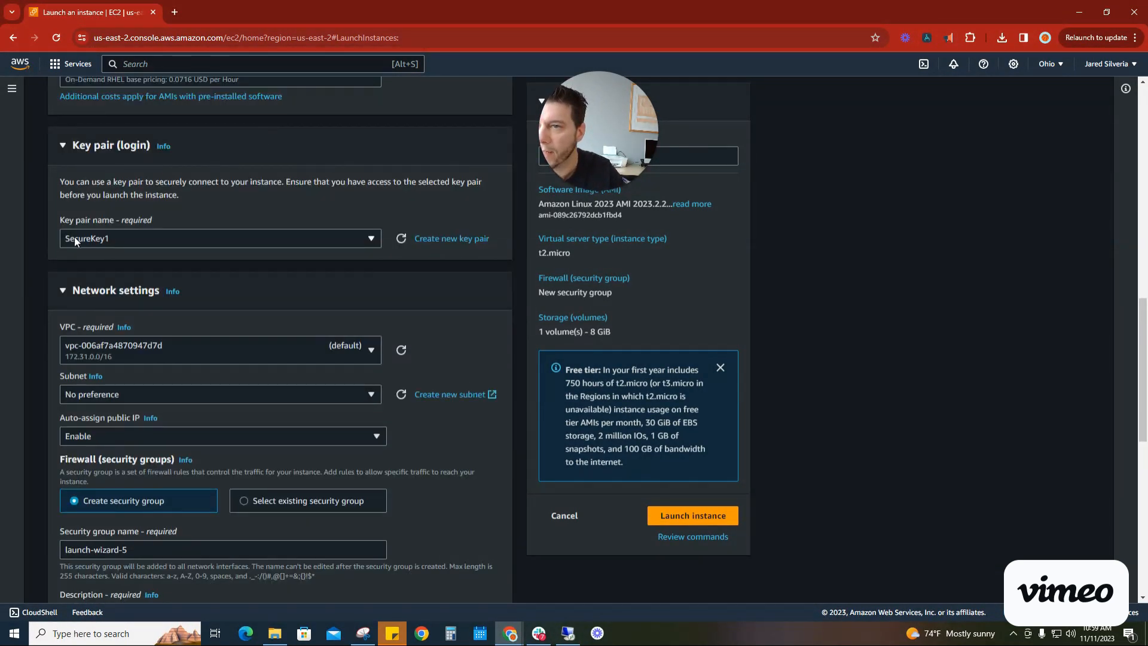
pyautogui.scroll(-1, 478, 276)
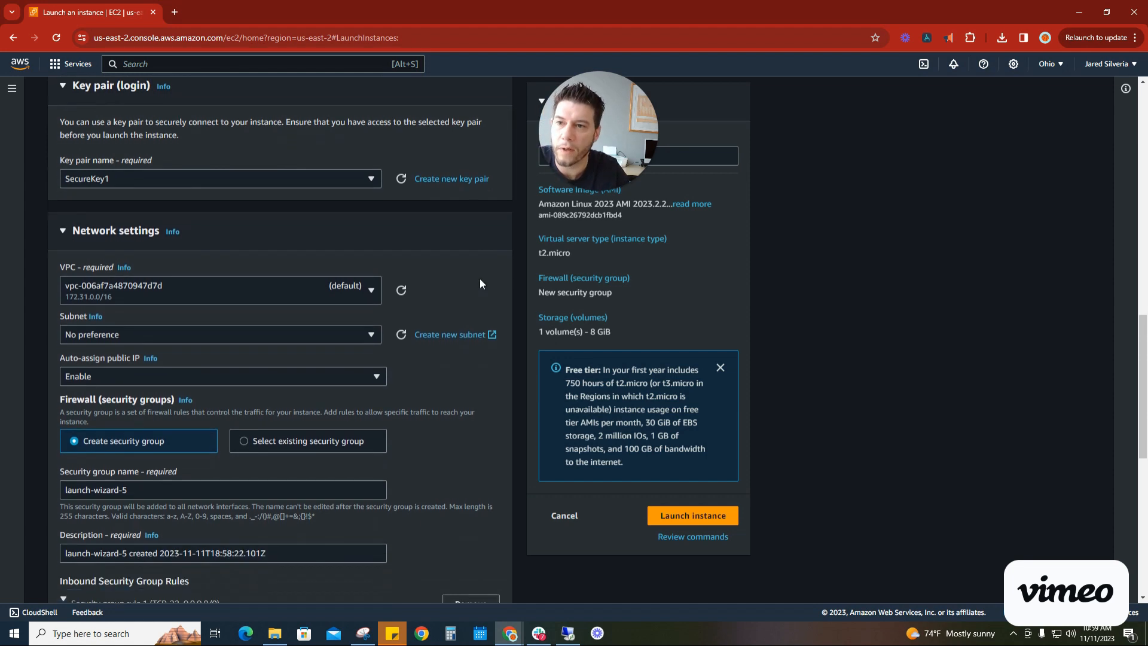
pyautogui.click(368, 290)
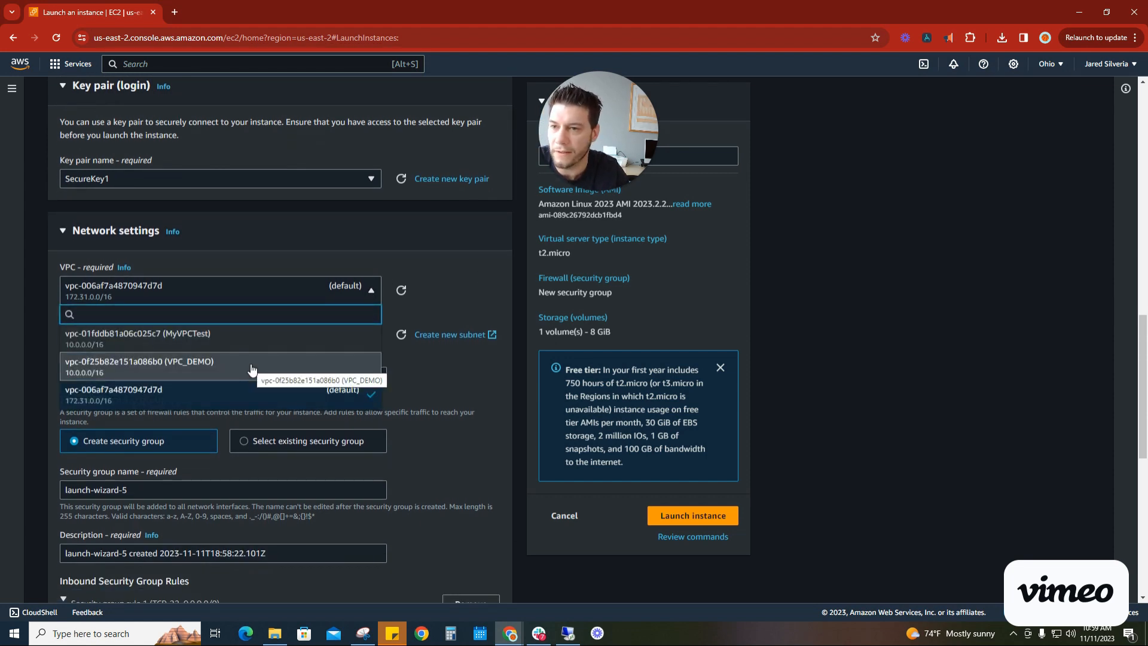
pyautogui.click(206, 366)
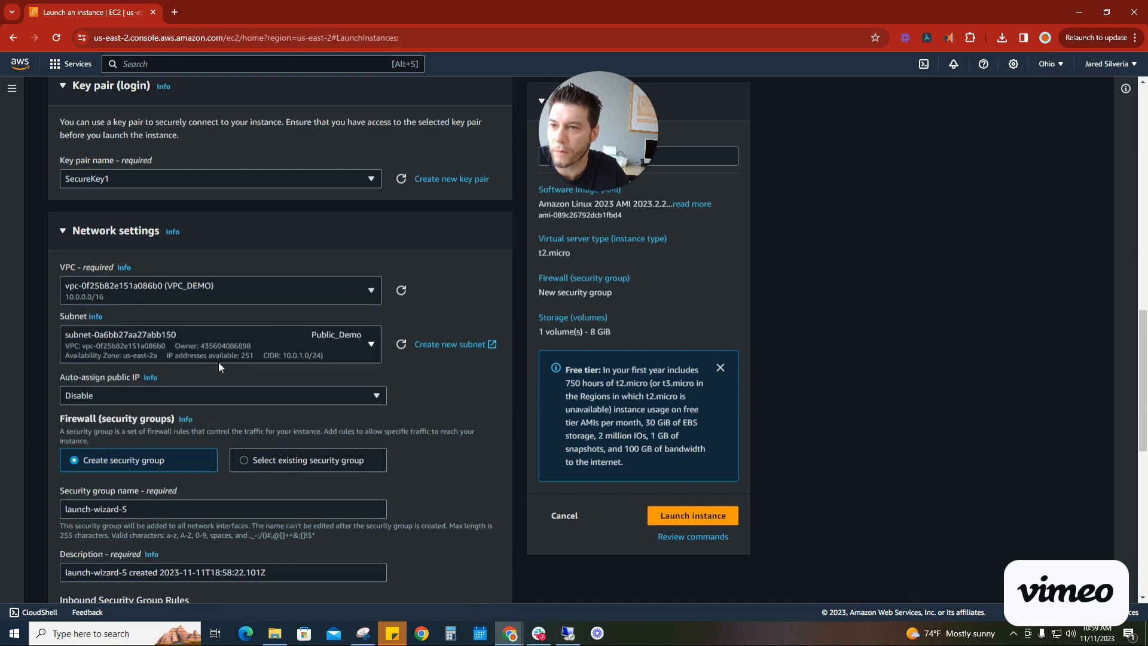
# - Choose the Public_Demo subnet for the instance and enable auto-assignment of a public IP
pyautogui.click(372, 346)
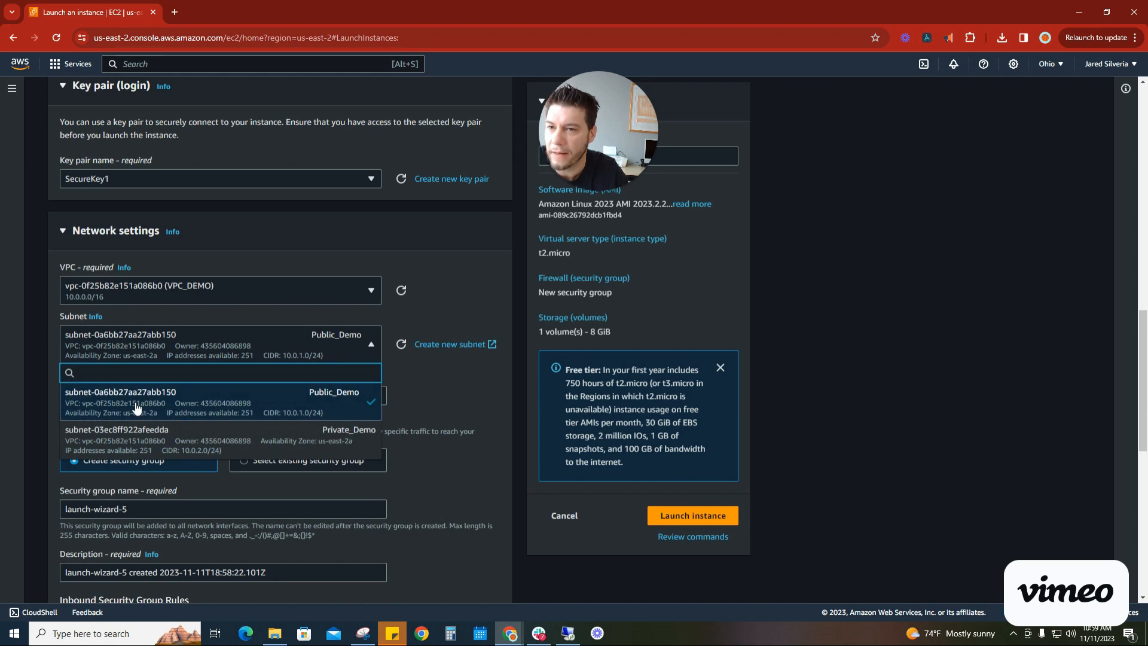
pyautogui.click(326, 407)
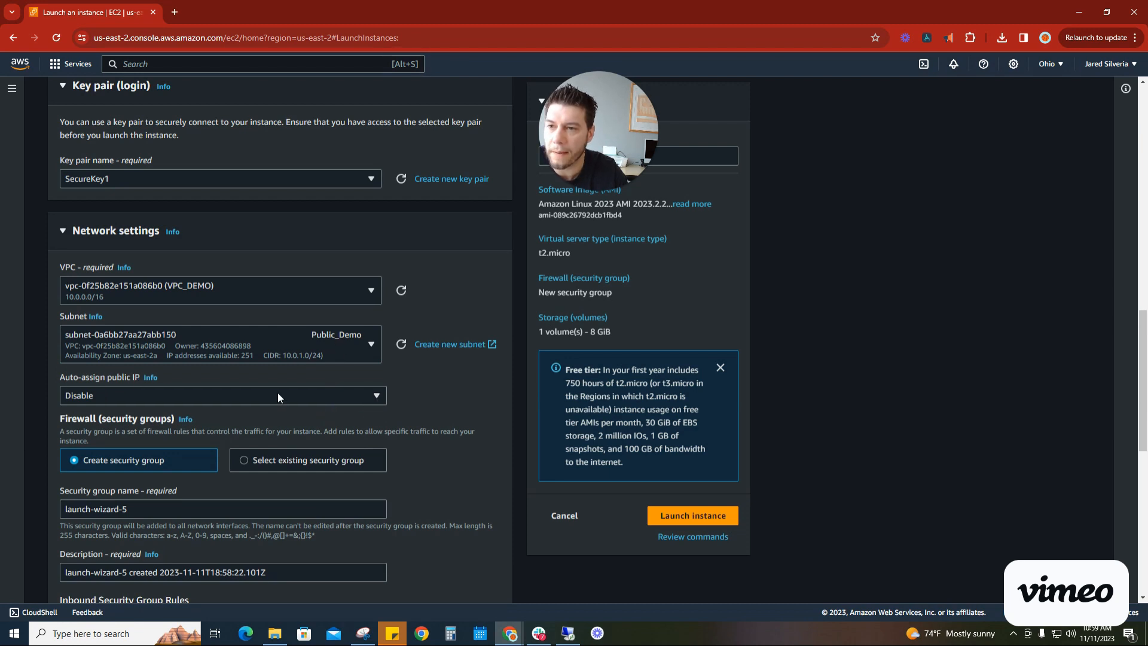
pyautogui.click(376, 397)
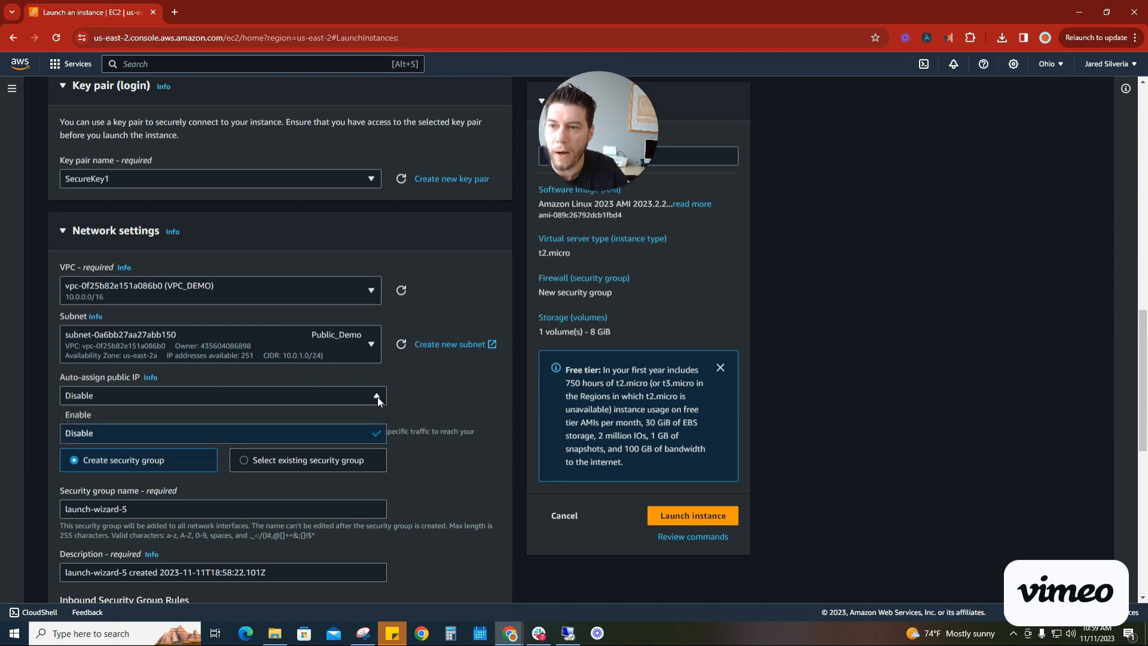
pyautogui.click(319, 434)
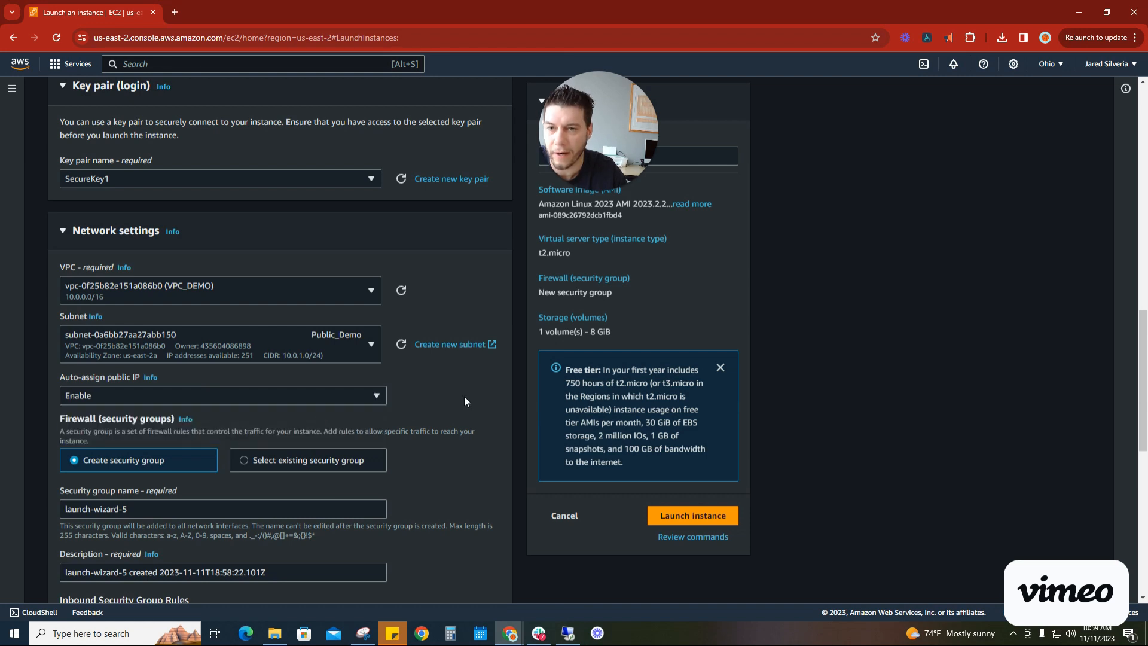
# - Name the new security group Public_Group_Demo
pyautogui.scroll(1, 464, 396)
pyautogui.scroll(-3, 461, 449)
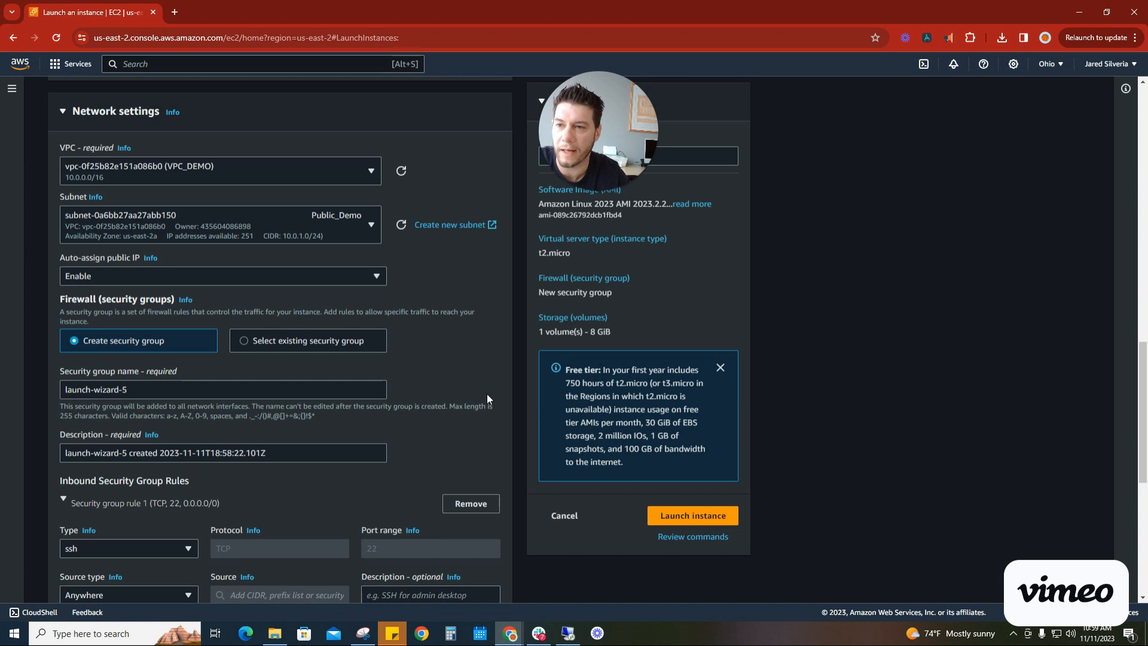
pyautogui.moveTo(359, 390); pyautogui.dragTo(20, 387)
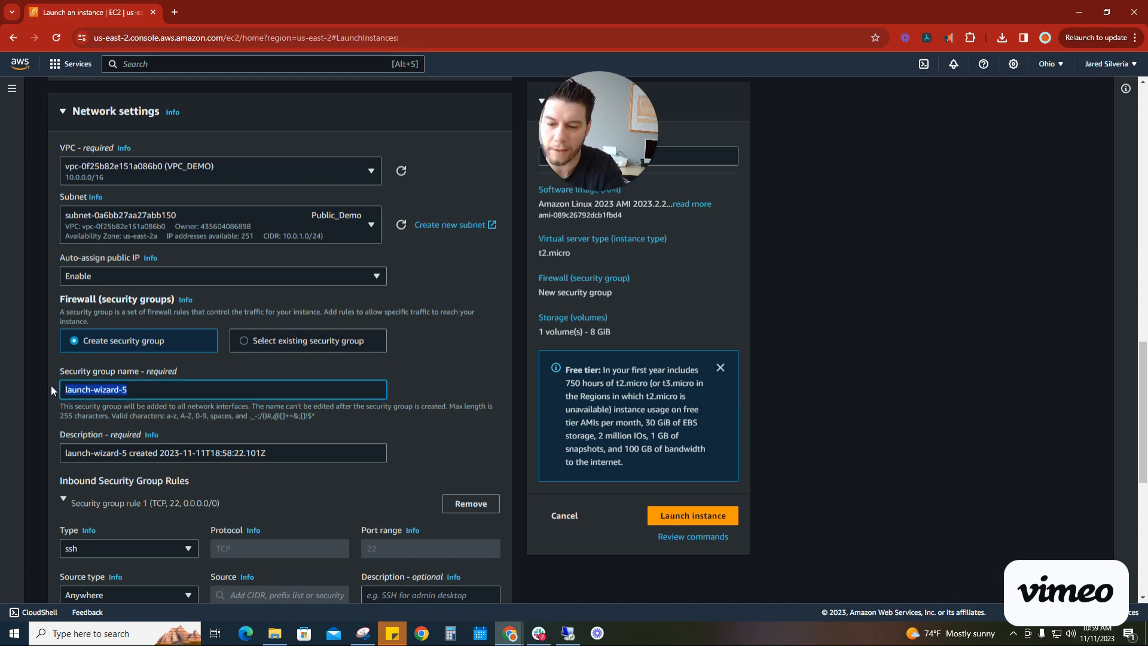
pyautogui.write('Publi')
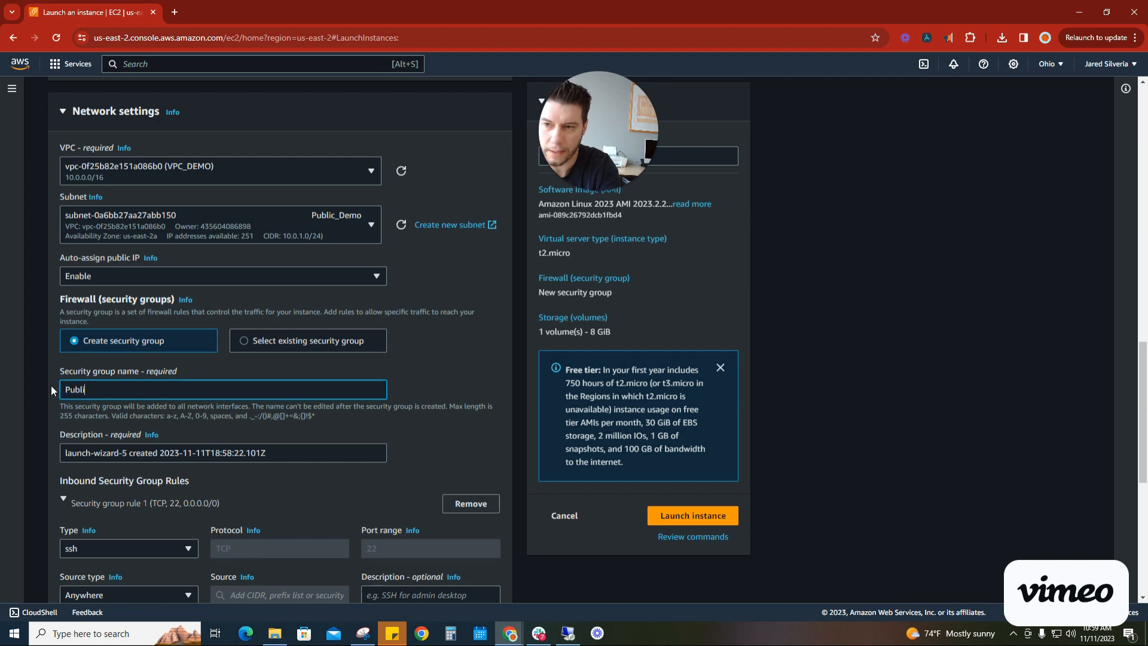
pyautogui.write('c_Grou')
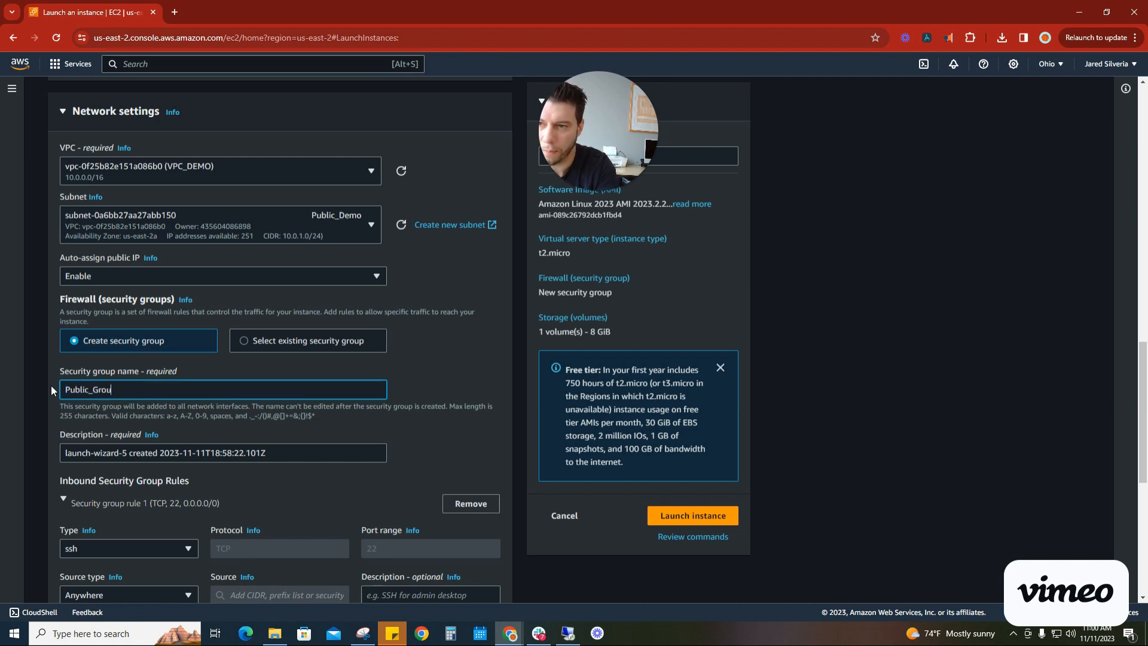
pyautogui.write('p_Dempo')
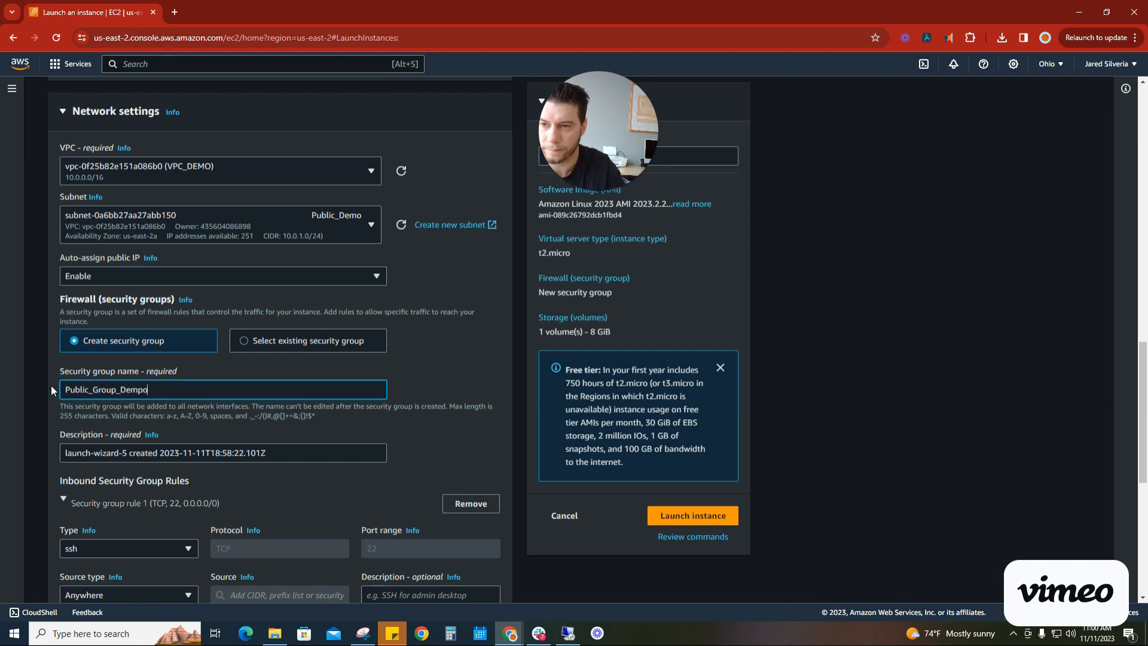
pyautogui.press('BackSpace')
pyautogui.press('BackSpace')
pyautogui.write('o')
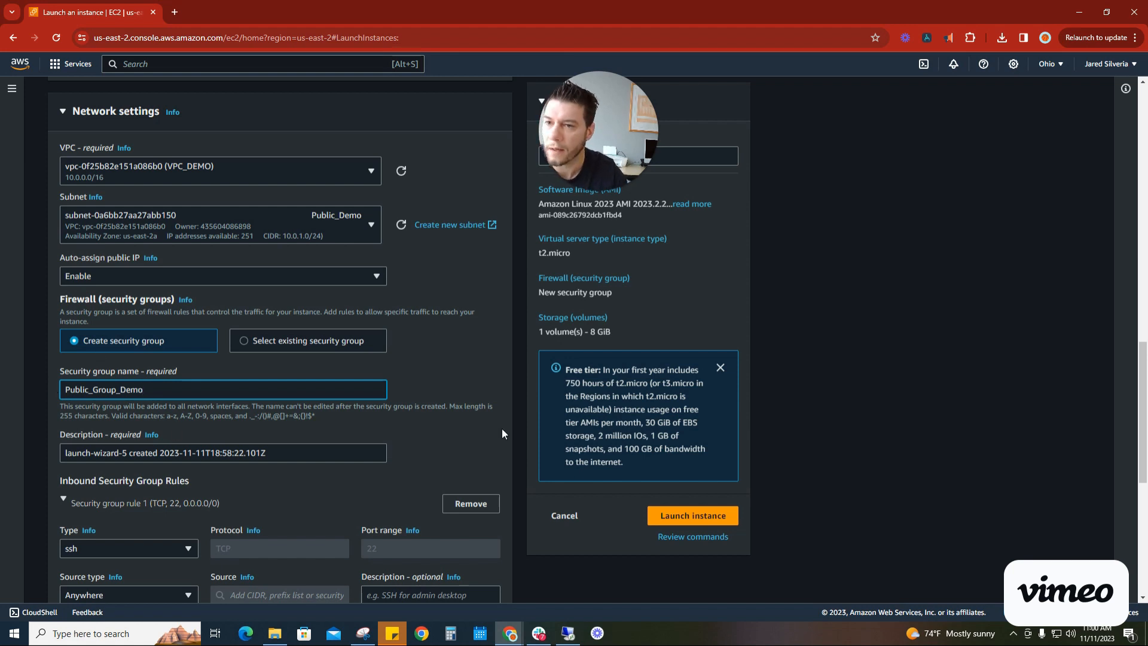
pyautogui.click(479, 428)
# - Review the inbound SSH security group rule, the advanced network configuration and the storage settings
pyautogui.scroll(-2, 479, 427)
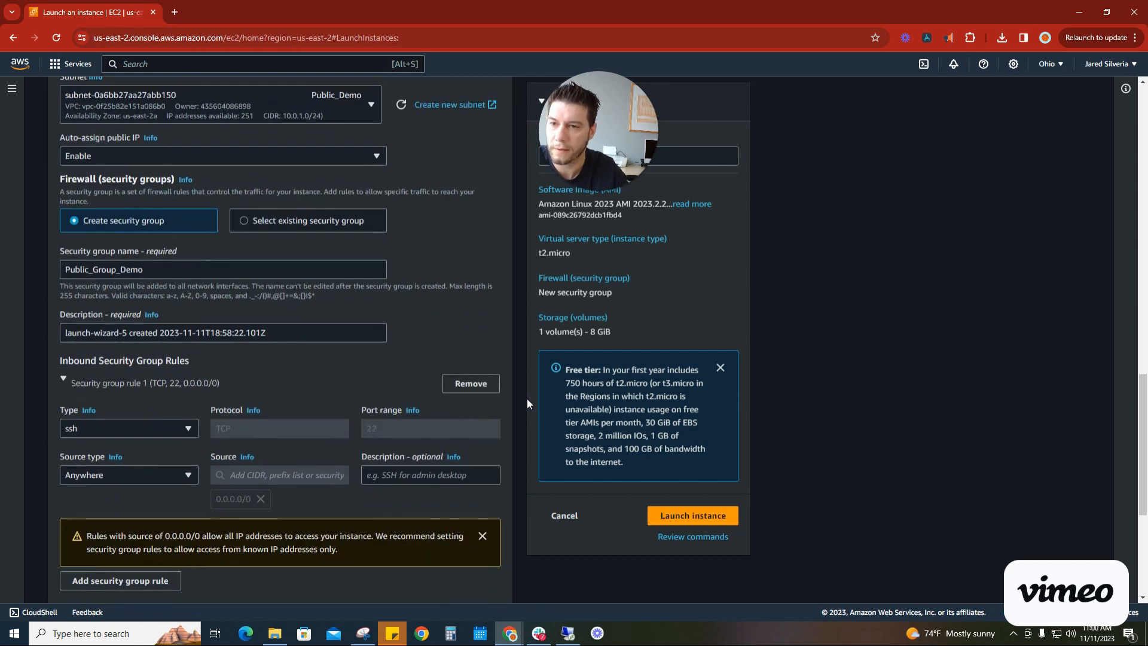
pyautogui.scroll(-1, 527, 402)
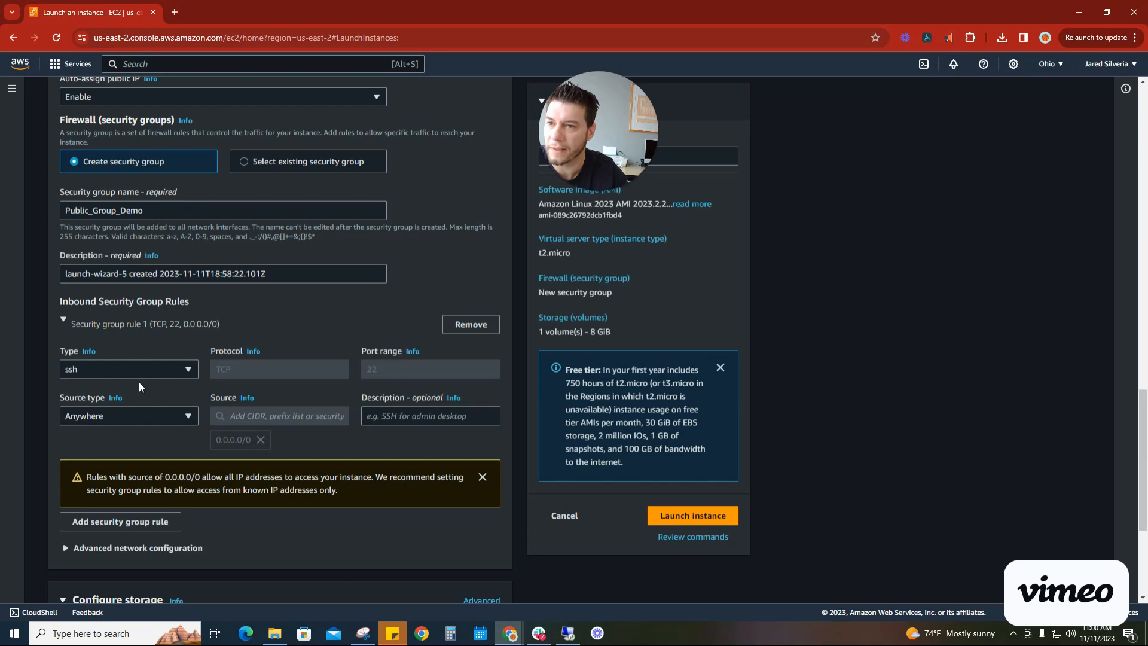
pyautogui.scroll(-1, 141, 371)
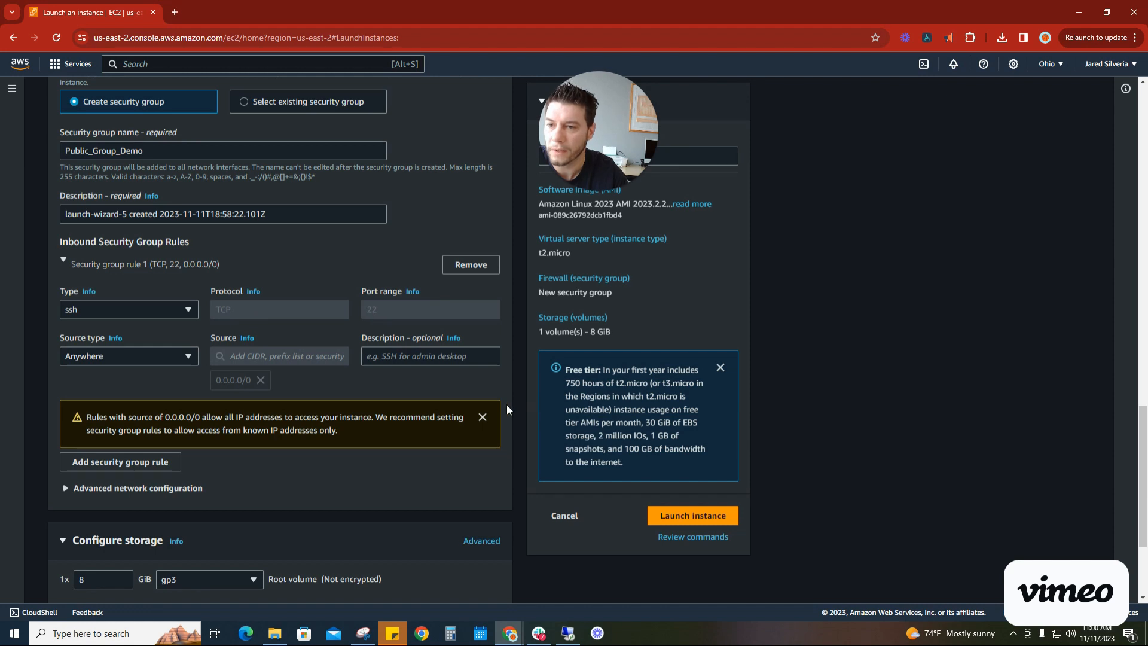
pyautogui.scroll(-2, 508, 410)
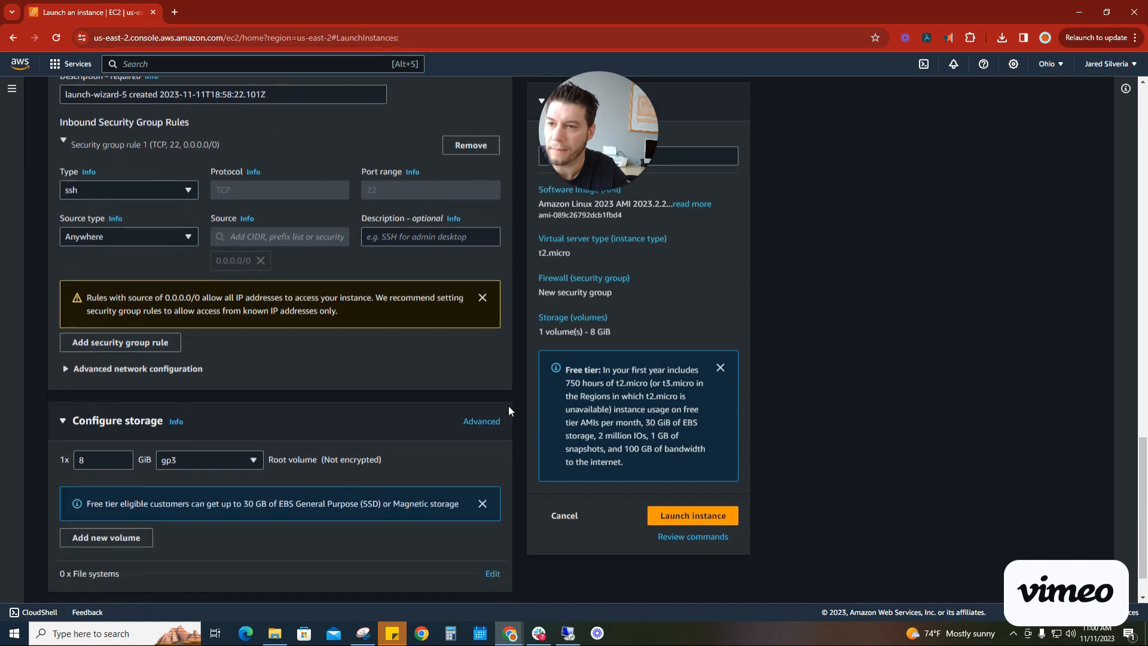
pyautogui.click(90, 371)
pyautogui.click(90, 370)
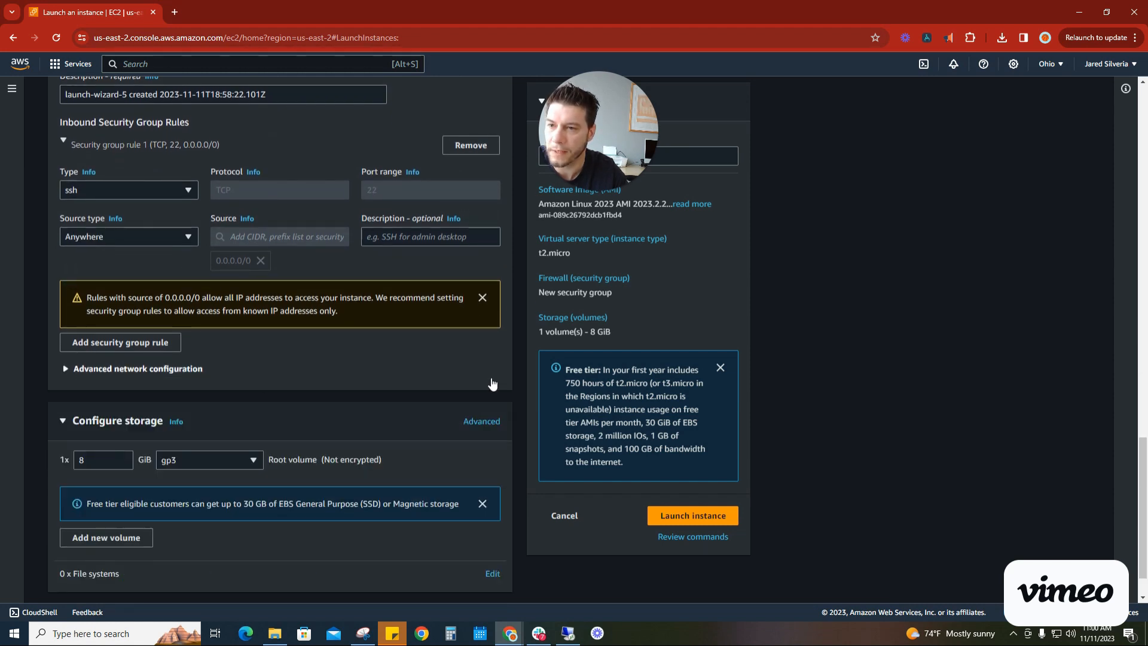
# - Expand the instance's advanced details and check the available IAM instance profiles without selecting one
pyautogui.scroll(-1, 495, 383)
pyautogui.click(119, 571)
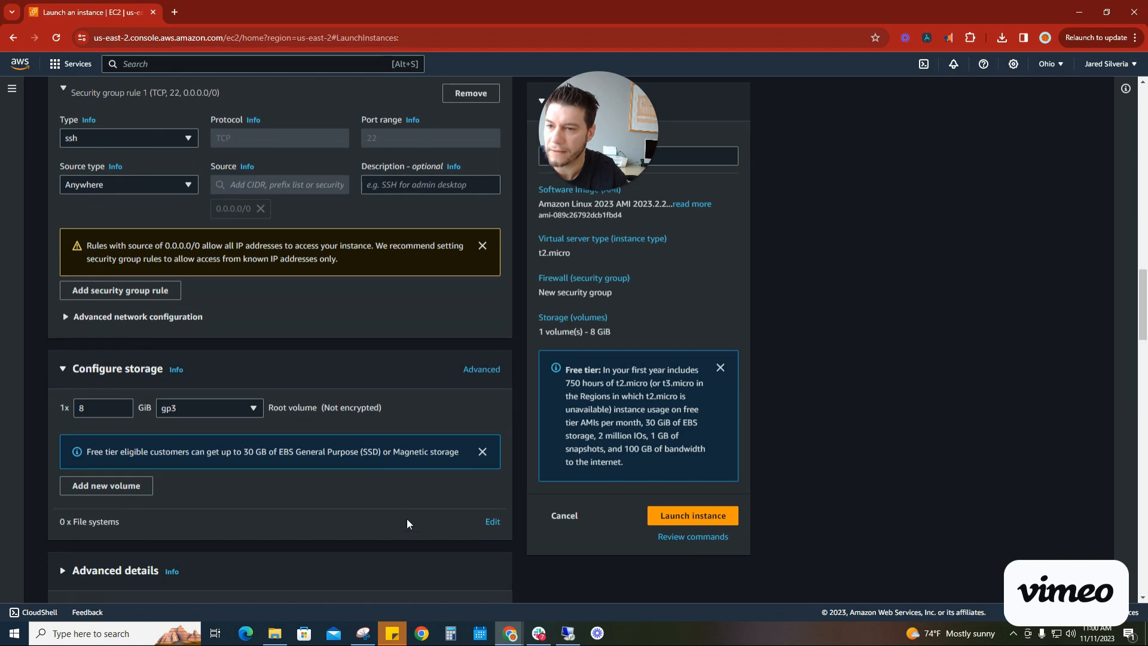
pyautogui.scroll(-5, 413, 508)
pyautogui.scroll(-2, 414, 507)
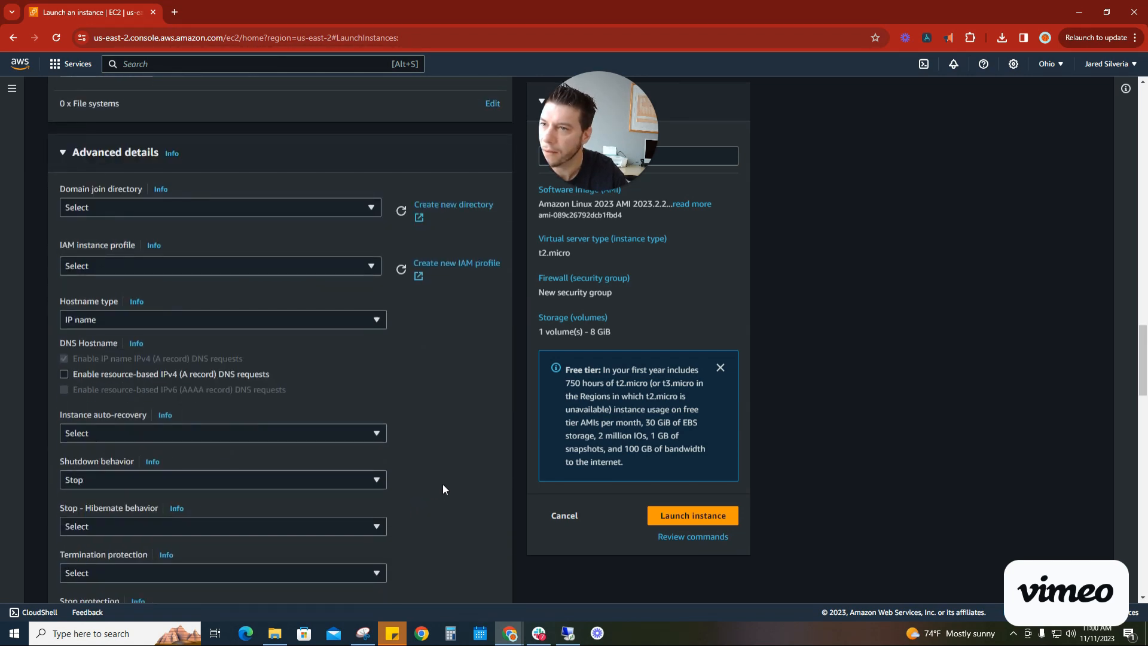
pyautogui.click(369, 267)
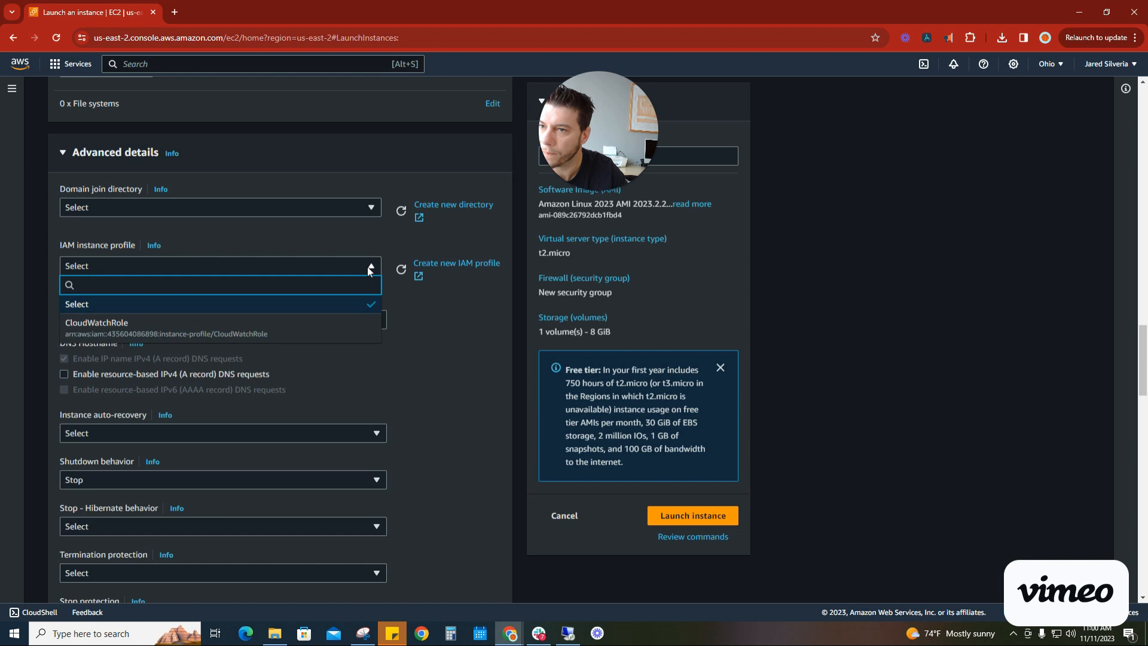
pyautogui.click(367, 267)
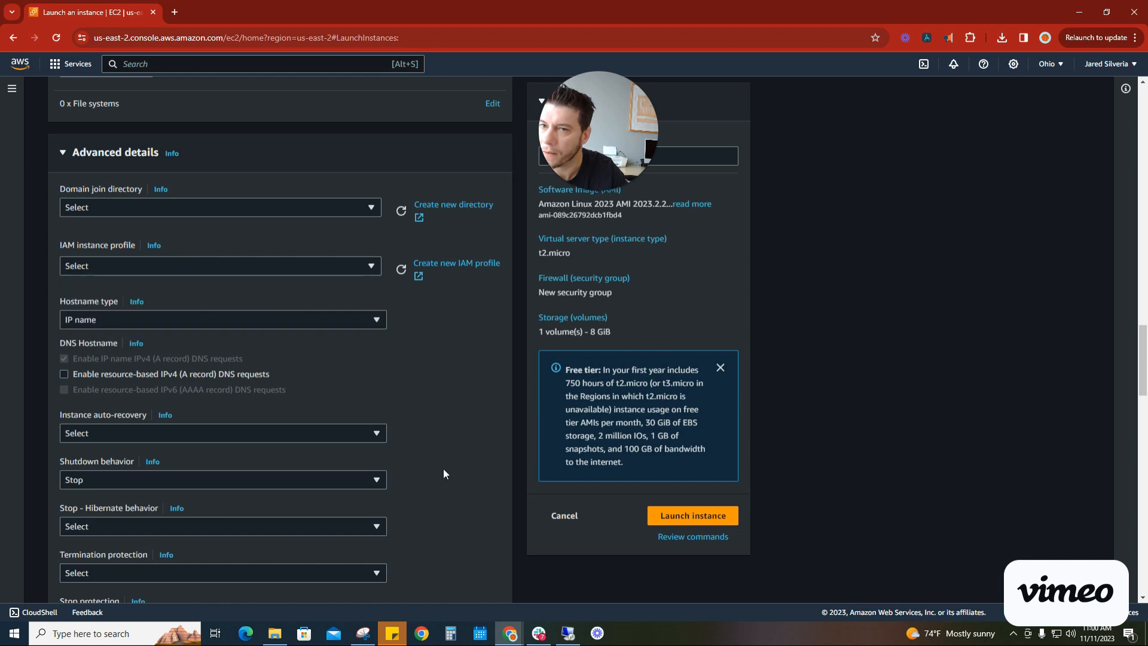
# - Review the rest of the instance's advanced details down to user data, checking the options for allowing tags in metadata without choosing one
pyautogui.scroll(-3, 443, 468)
pyautogui.scroll(-5, 440, 473)
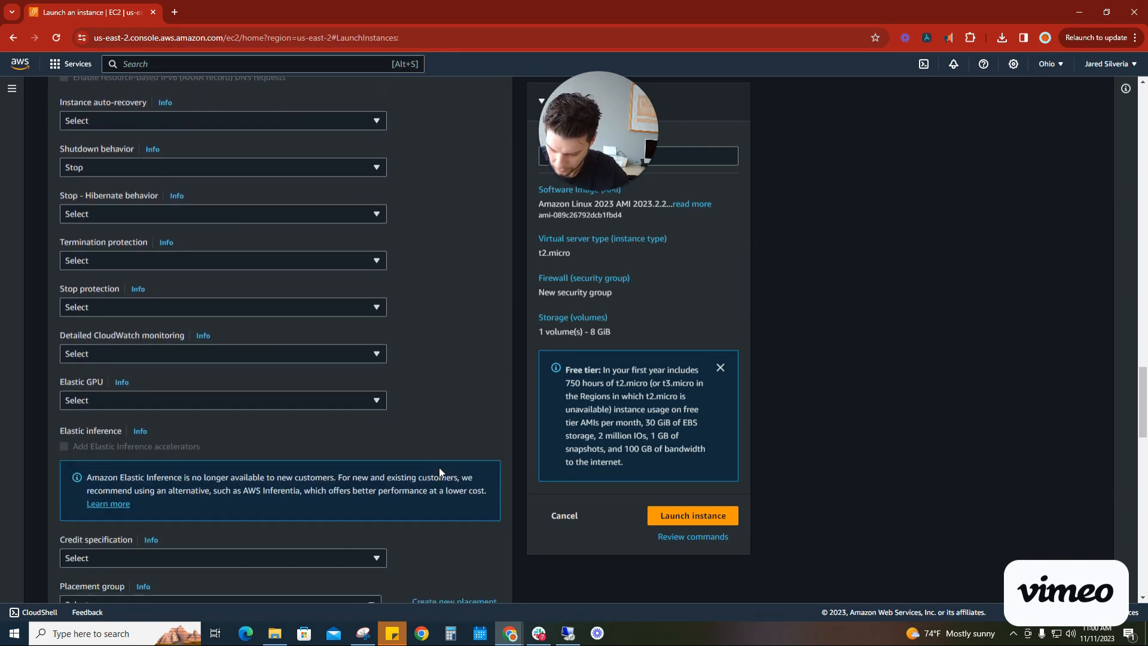
pyautogui.scroll(-3, 440, 467)
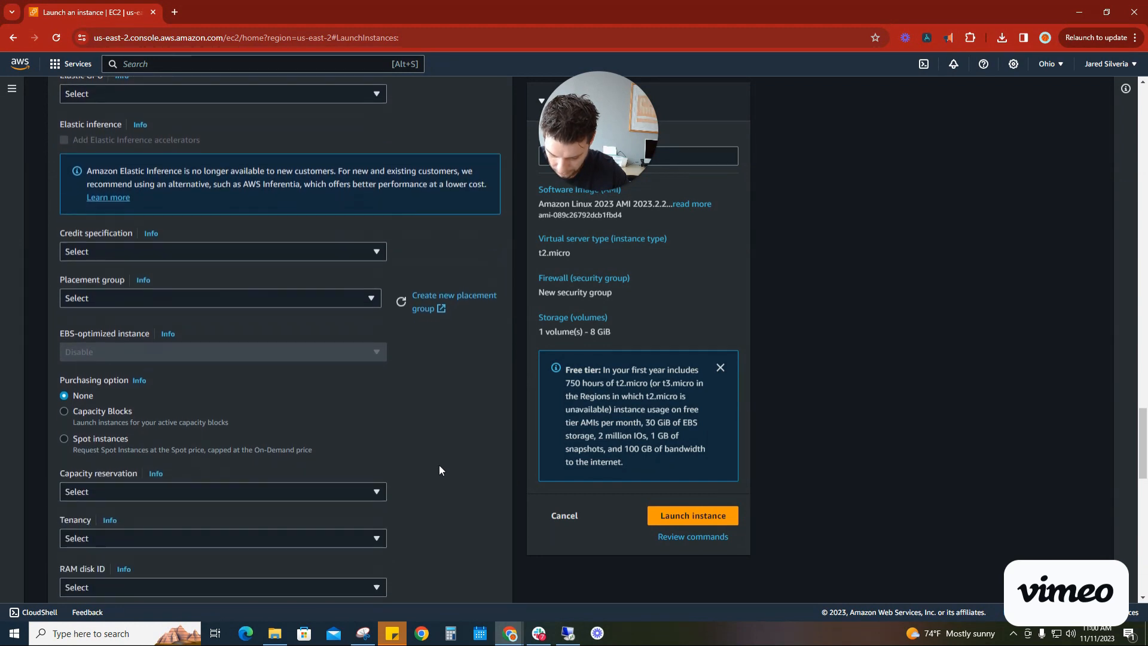
pyautogui.scroll(-3, 440, 467)
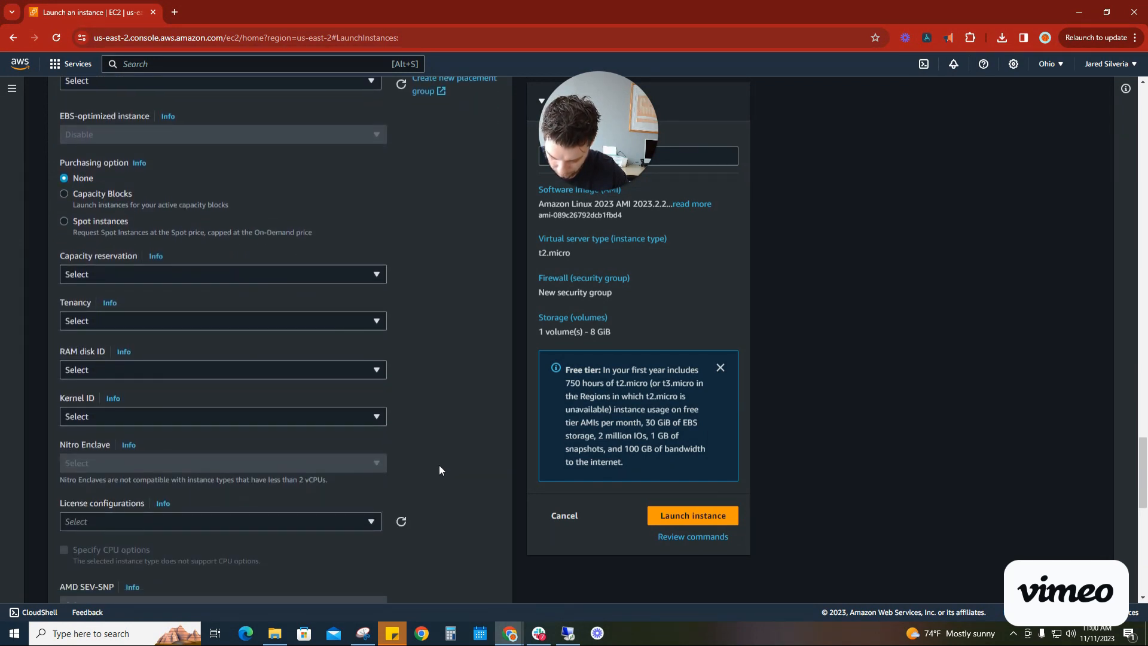
pyautogui.scroll(-3, 439, 470)
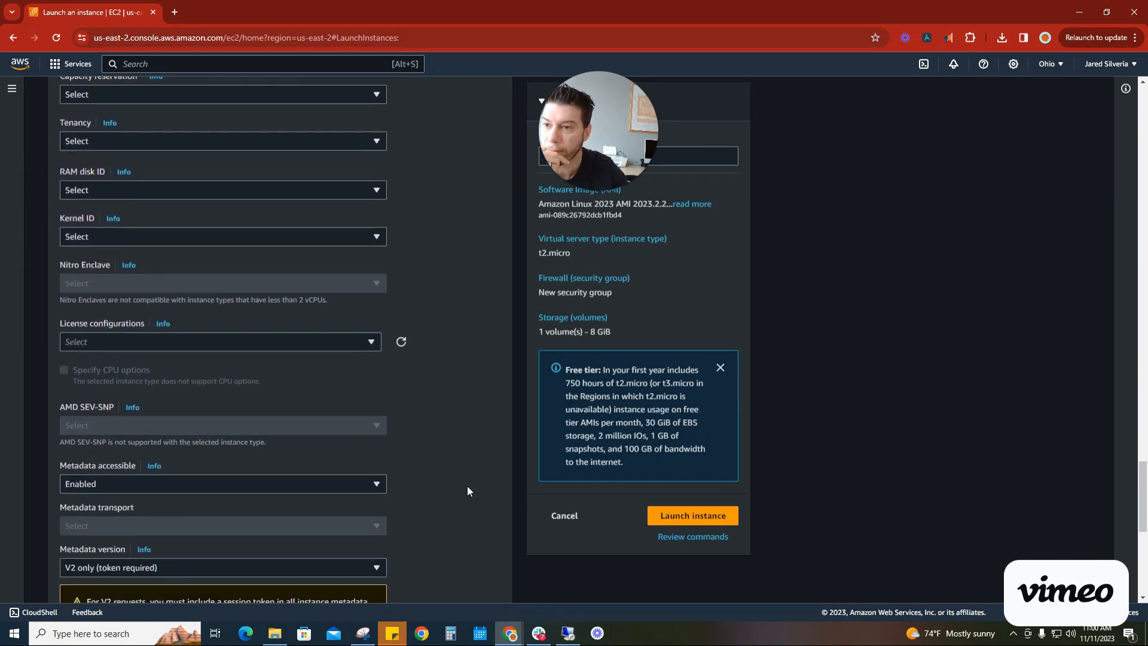
pyautogui.scroll(-5, 468, 490)
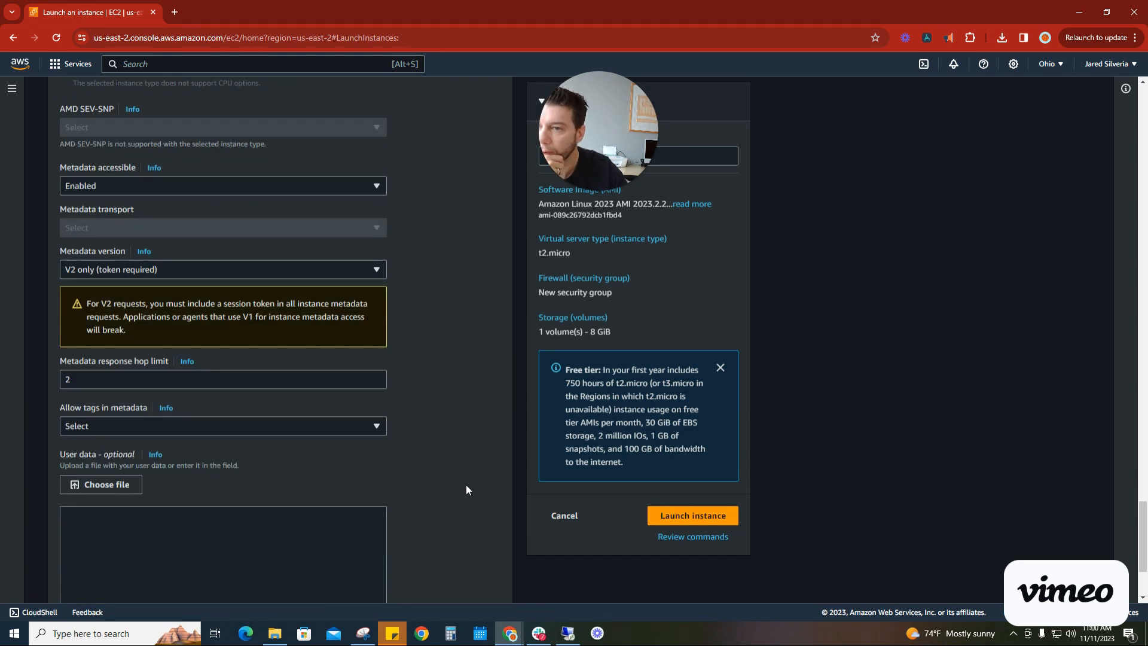
pyautogui.scroll(2, 467, 489)
pyautogui.click(307, 550)
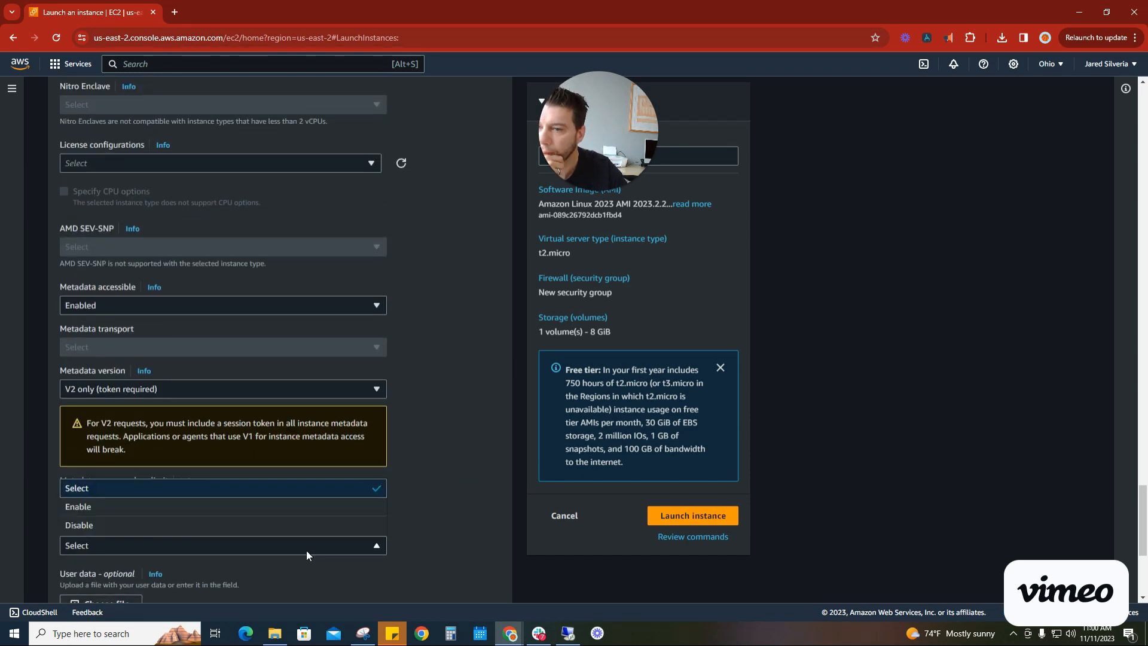
pyautogui.click(468, 520)
pyautogui.scroll(-1, 437, 478)
pyautogui.scroll(-4, 437, 475)
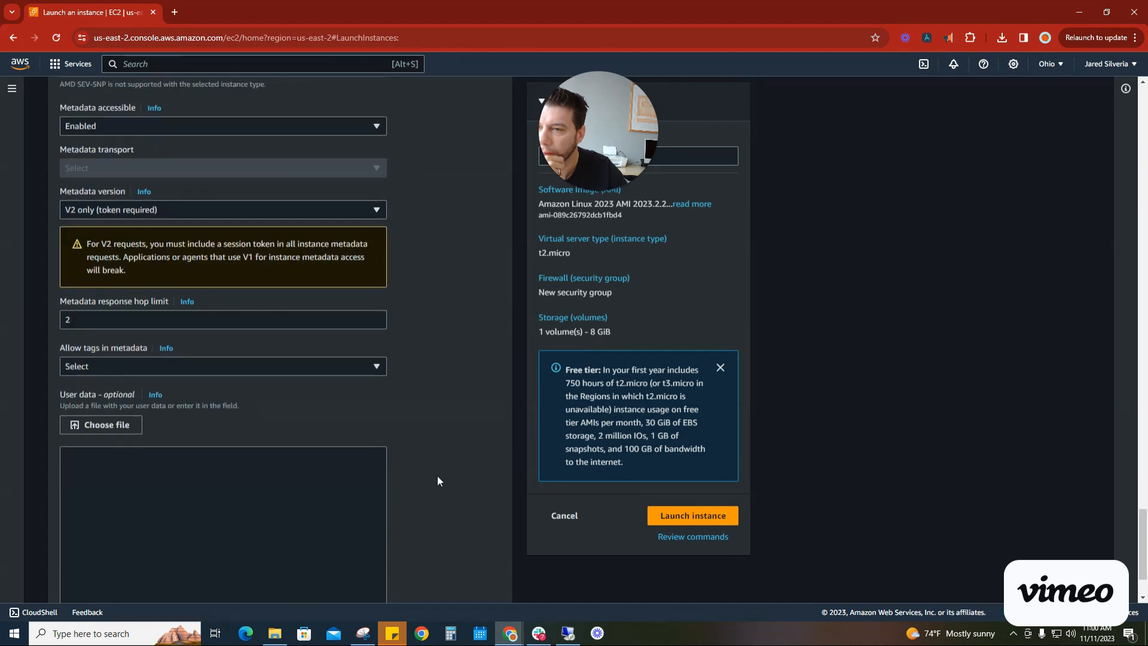
# - Launch the Public_Server_Demo instance and go to the list of EC2 instances
pyautogui.click(680, 518)
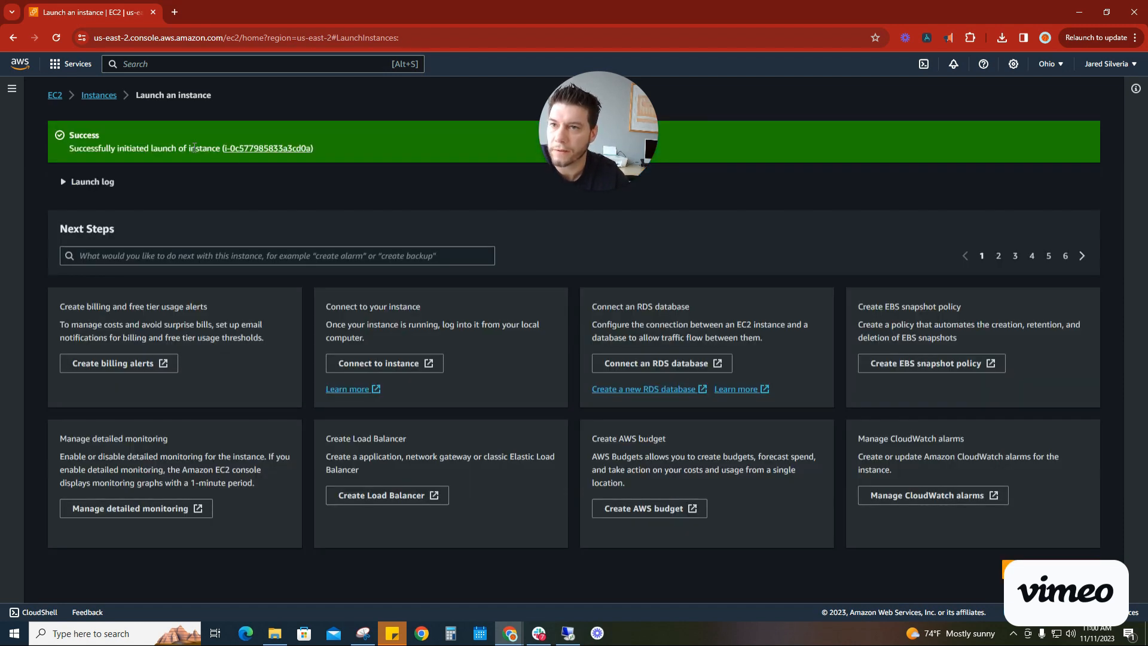
pyautogui.click(108, 97)
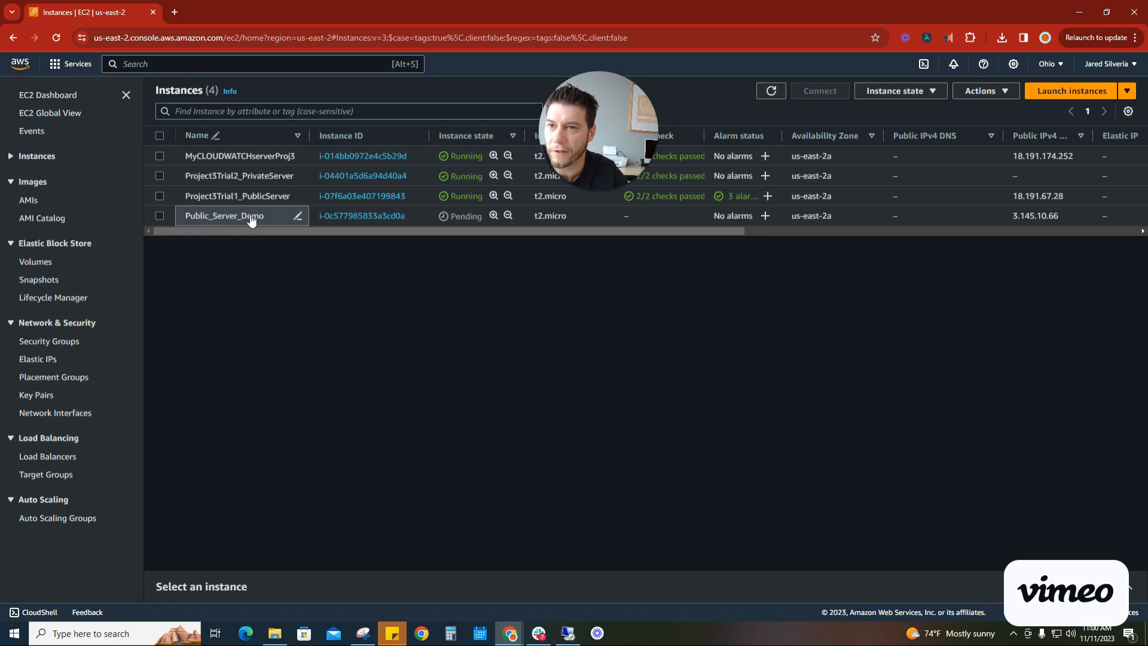
# - Start launching another EC2 instance and name it Private_Server_Demo
pyautogui.click(1092, 92)
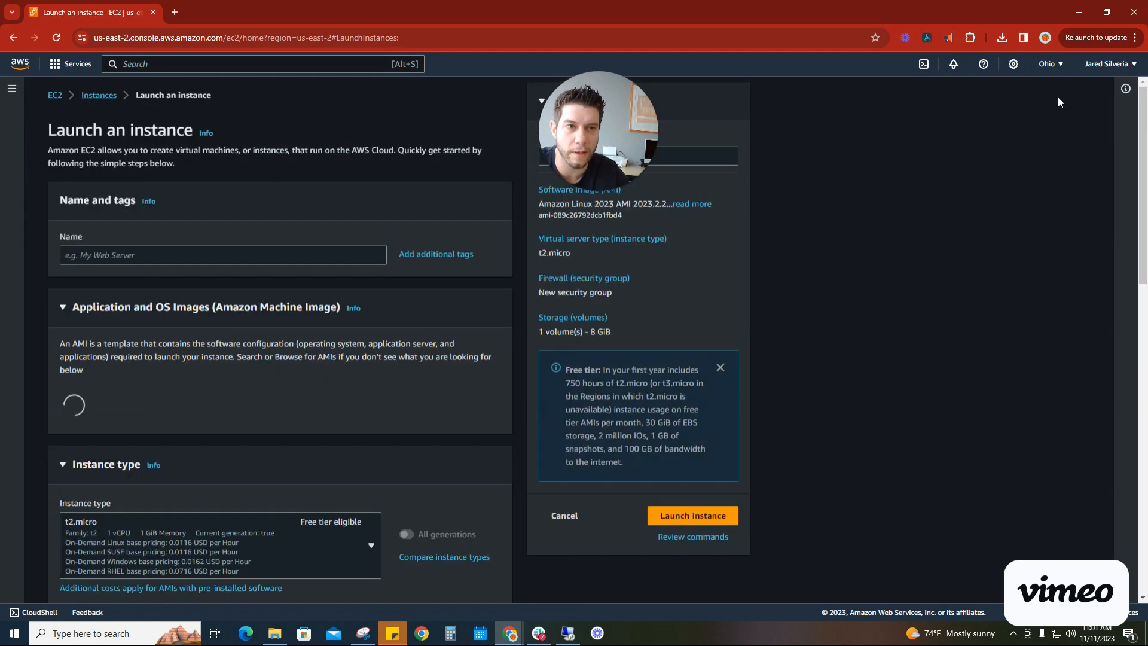
pyautogui.click(165, 252)
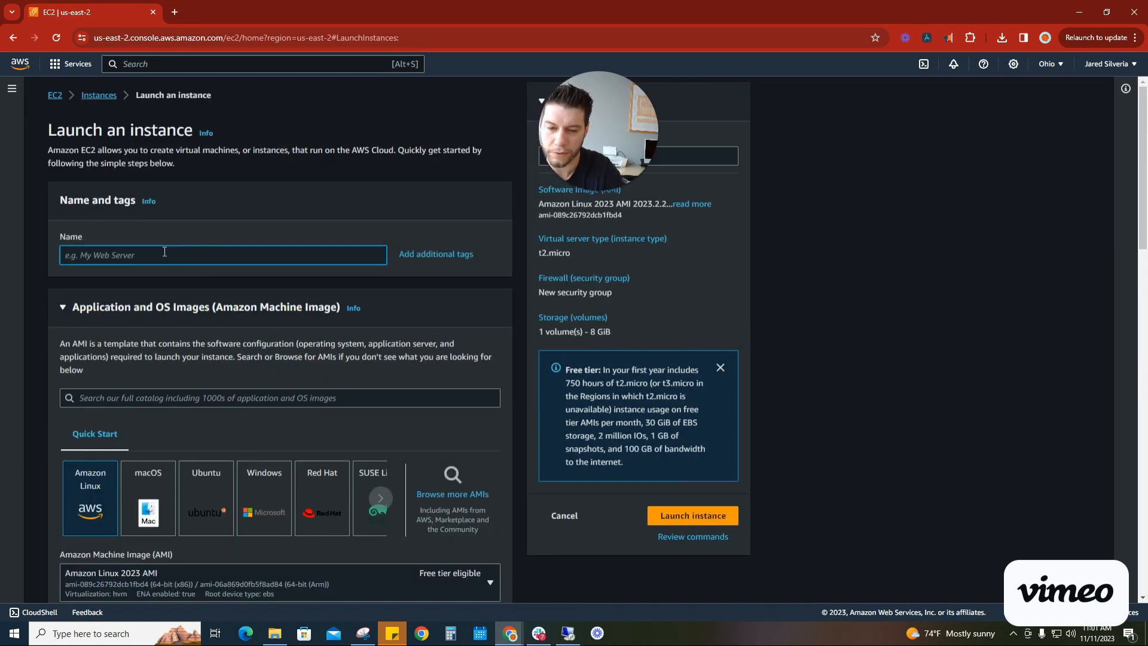
pyautogui.write('Priva')
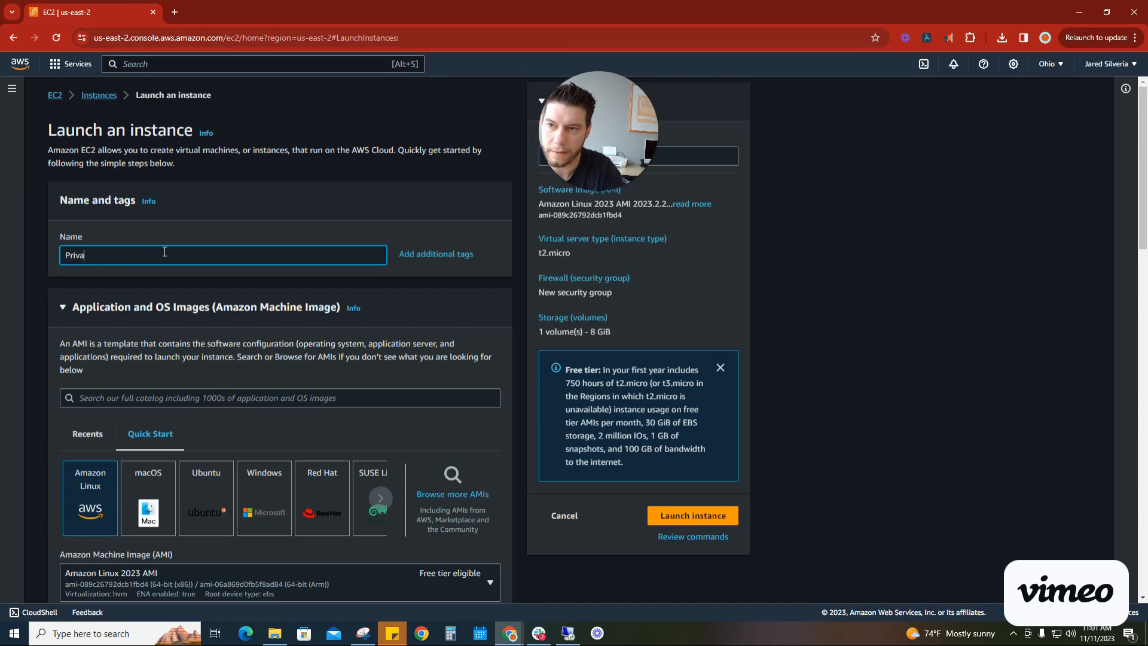
pyautogui.write('te_Se')
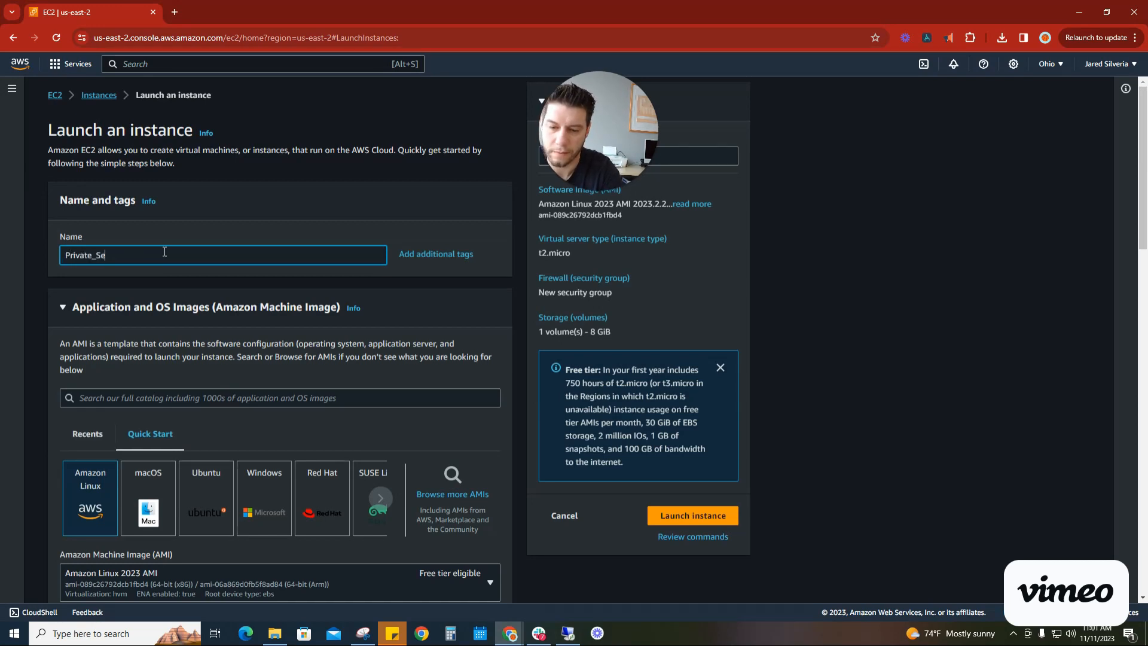
pyautogui.write('rver_Demo')
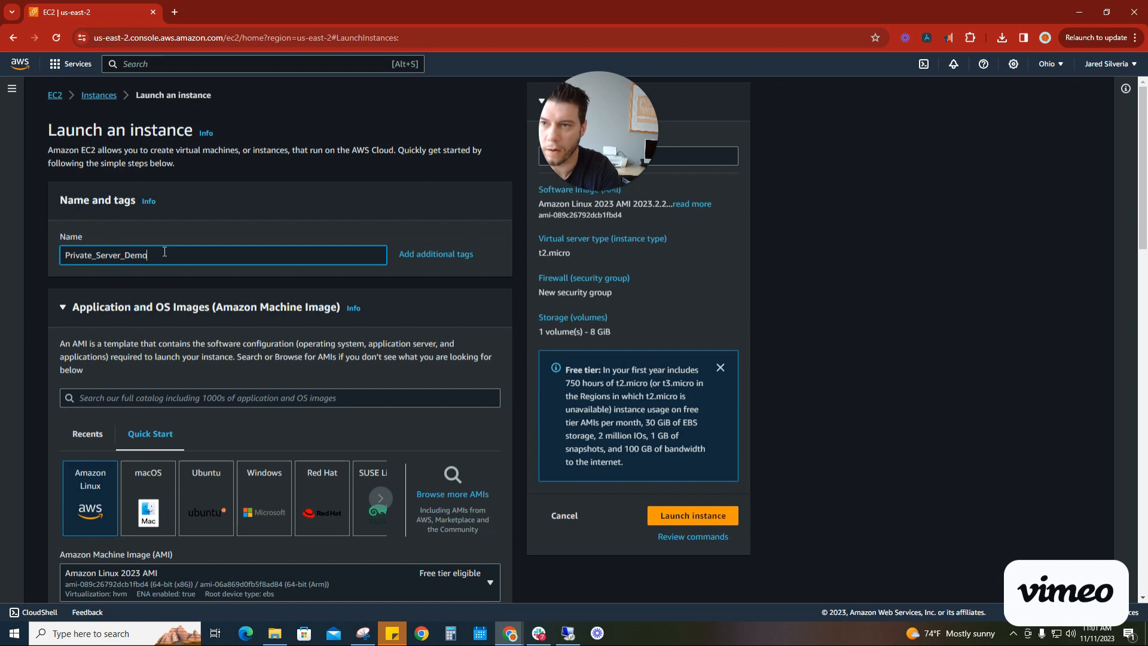
pyautogui.click(521, 387)
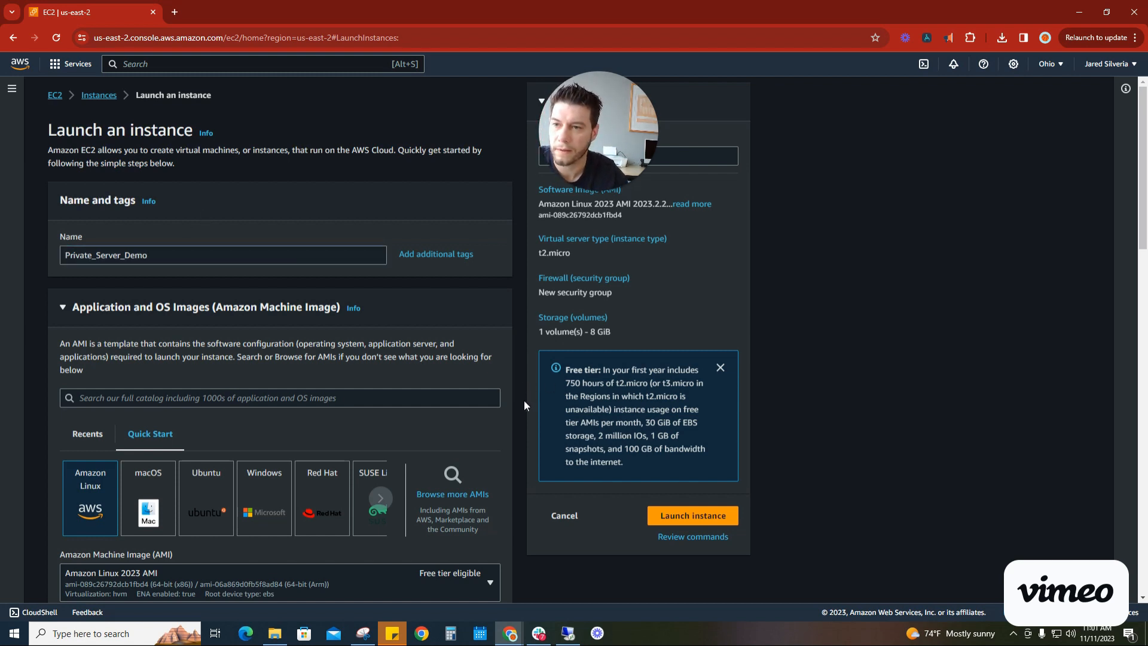
# - Choose SecureKey1 as the key pair for the Private_Server_Demo instance
pyautogui.scroll(-4, 524, 400)
pyautogui.scroll(-2, 525, 394)
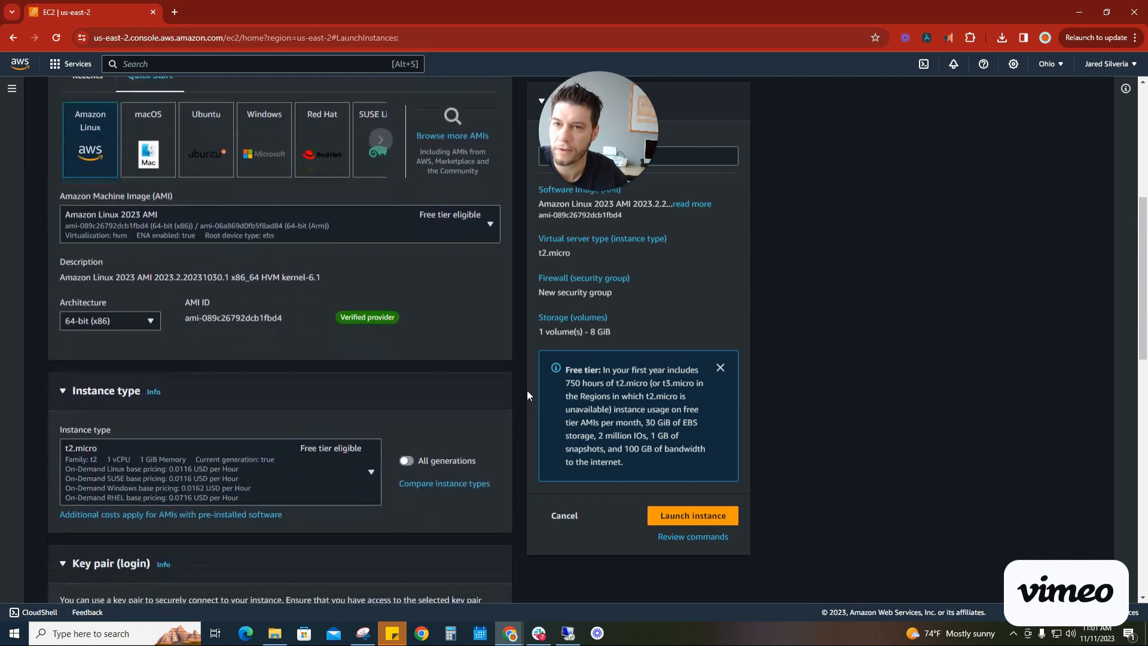
pyautogui.scroll(-2, 224, 282)
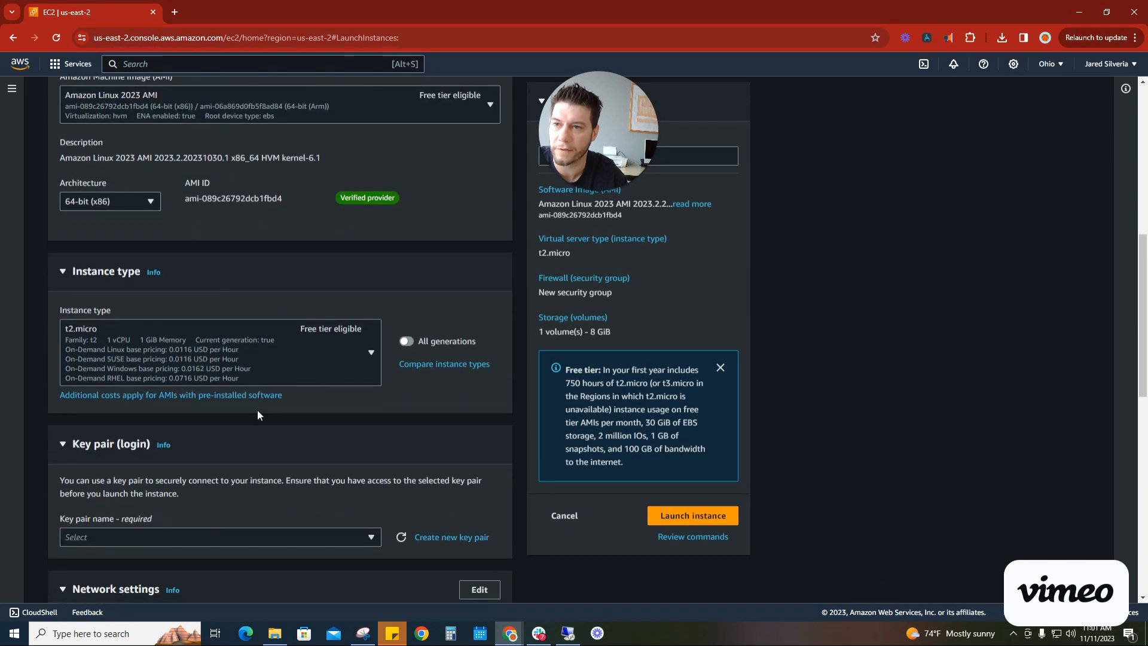
pyautogui.scroll(-2, 257, 412)
pyautogui.scroll(-2, 301, 275)
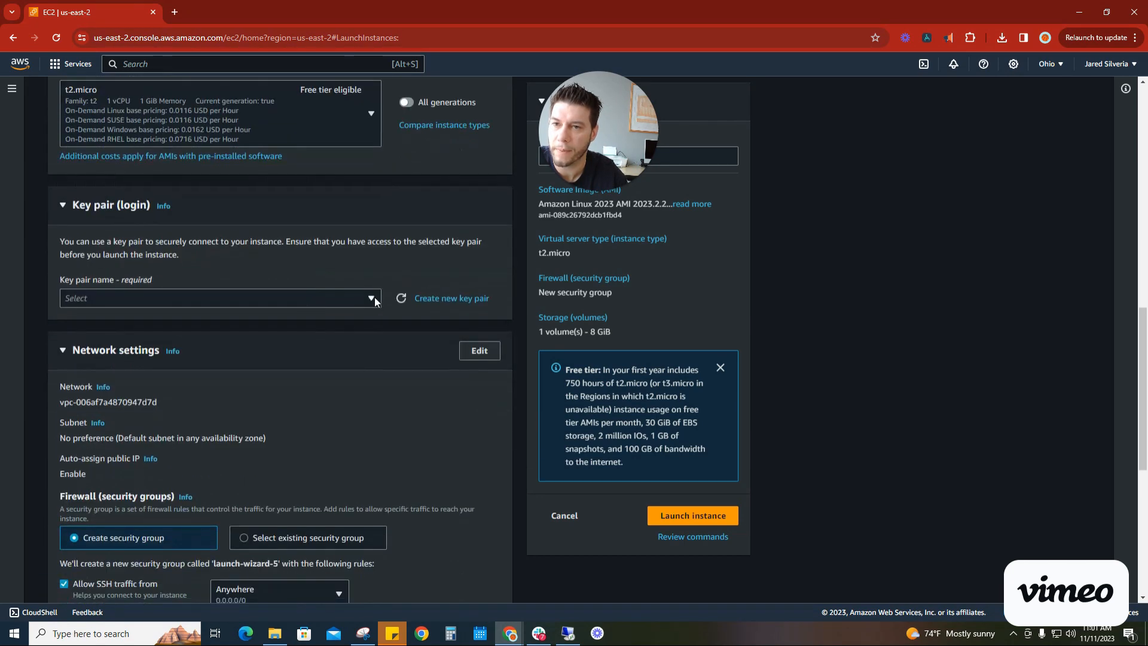
pyautogui.click(372, 297)
pyautogui.click(298, 360)
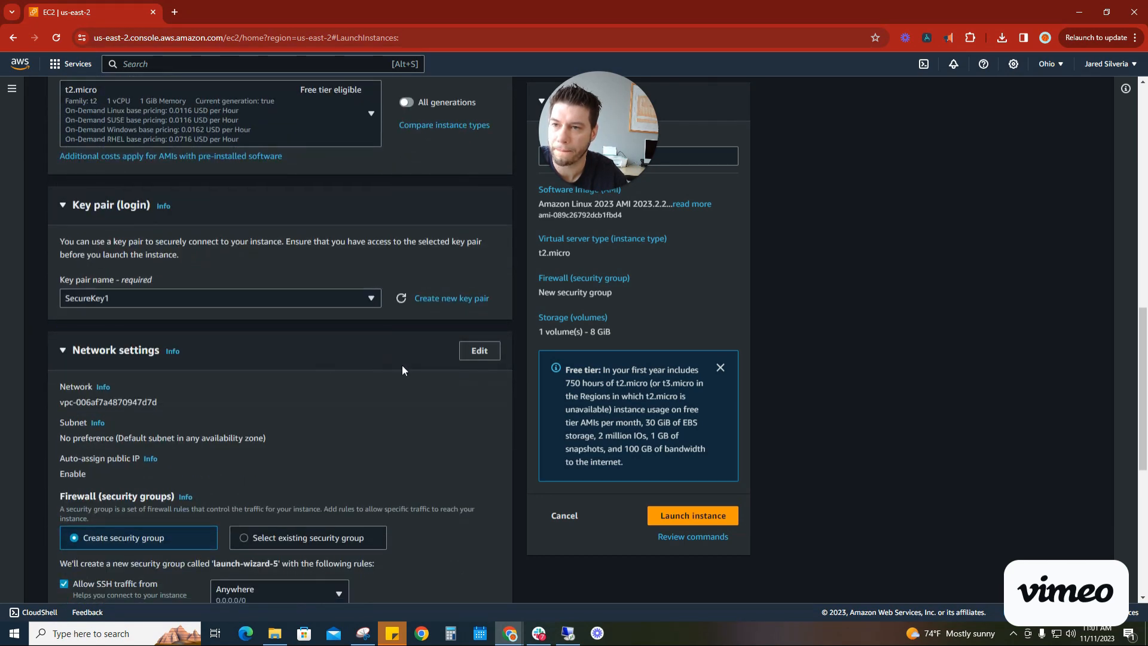
# - Open the instance's network settings for editing and choose VPC_DEMO as its VPC
pyautogui.scroll(-1, 400, 362)
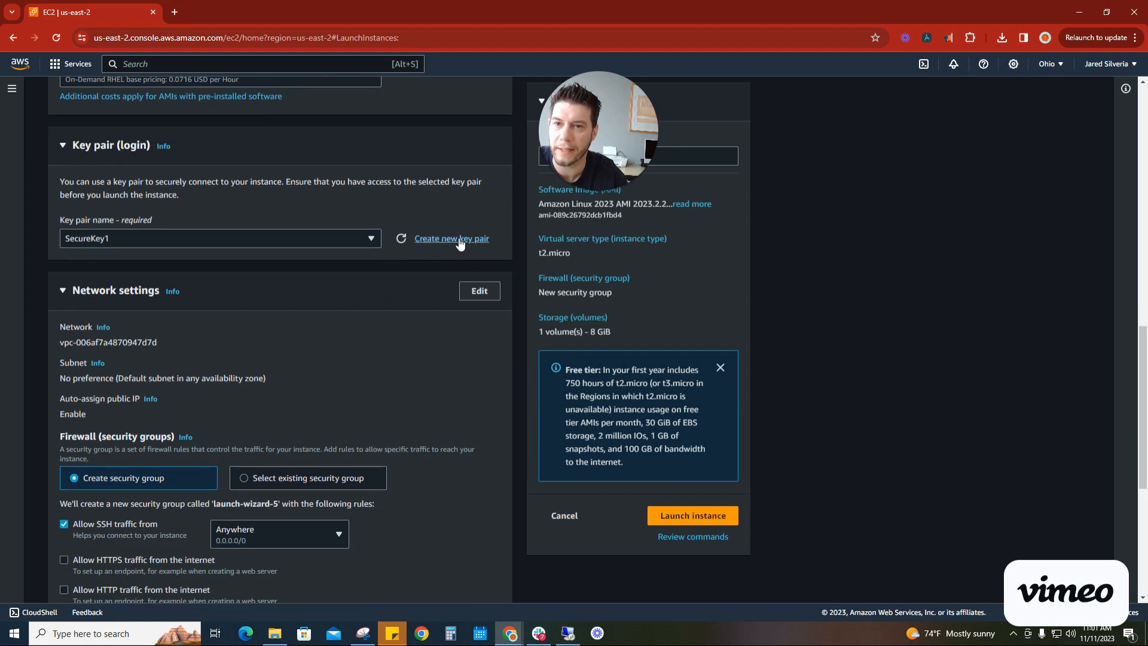
pyautogui.click(475, 292)
pyautogui.click(368, 354)
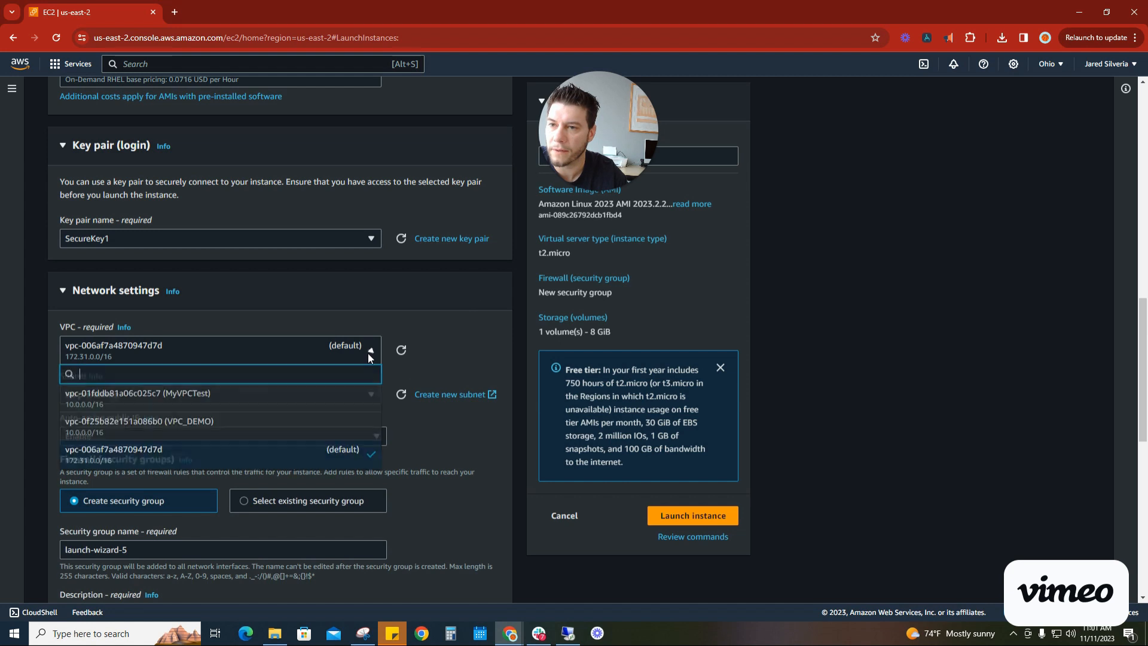
pyautogui.click(268, 429)
# - Choose the Private_Demo subnet for the instance and set auto-assignment of a public IP to Disable
pyautogui.scroll(-2, 493, 361)
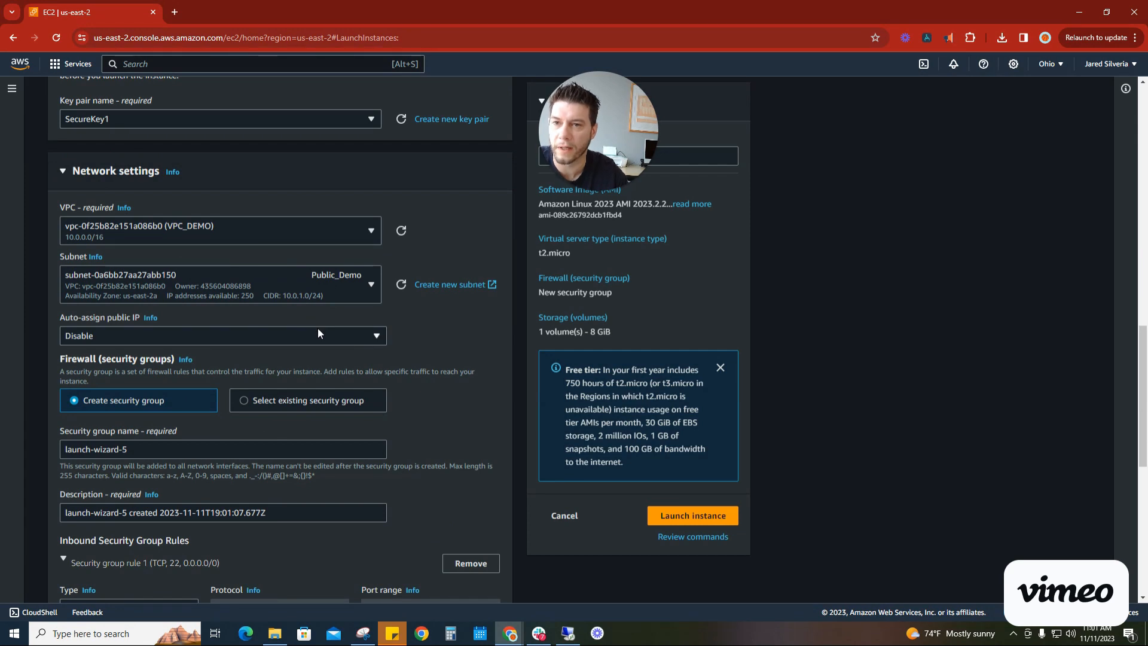
pyautogui.click(365, 285)
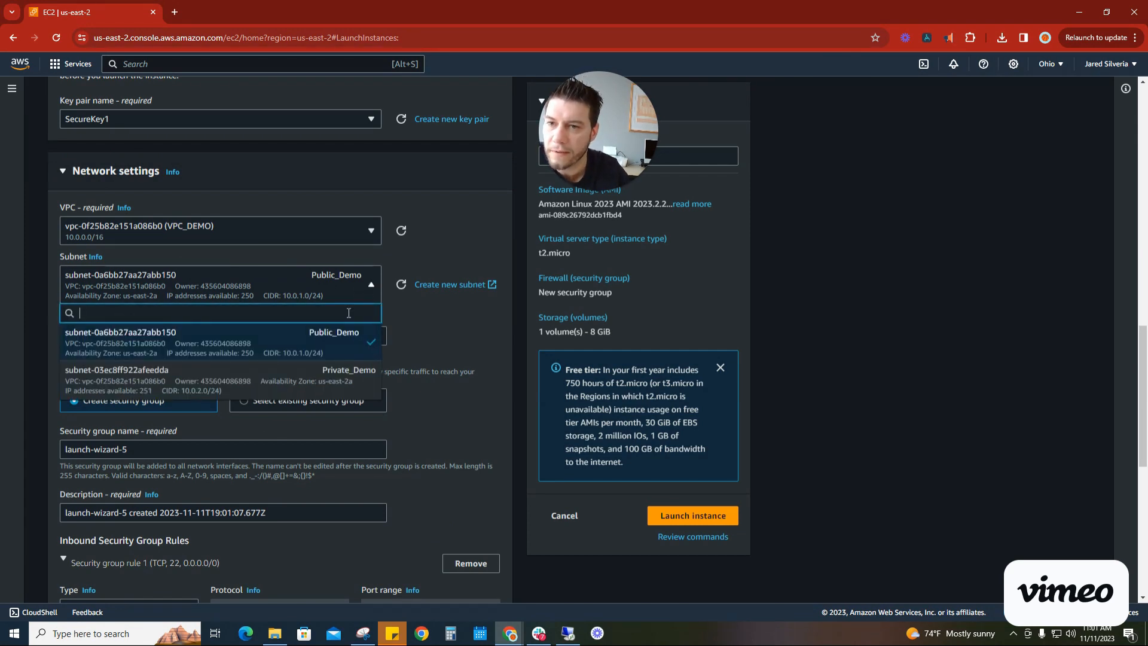
pyautogui.click(335, 369)
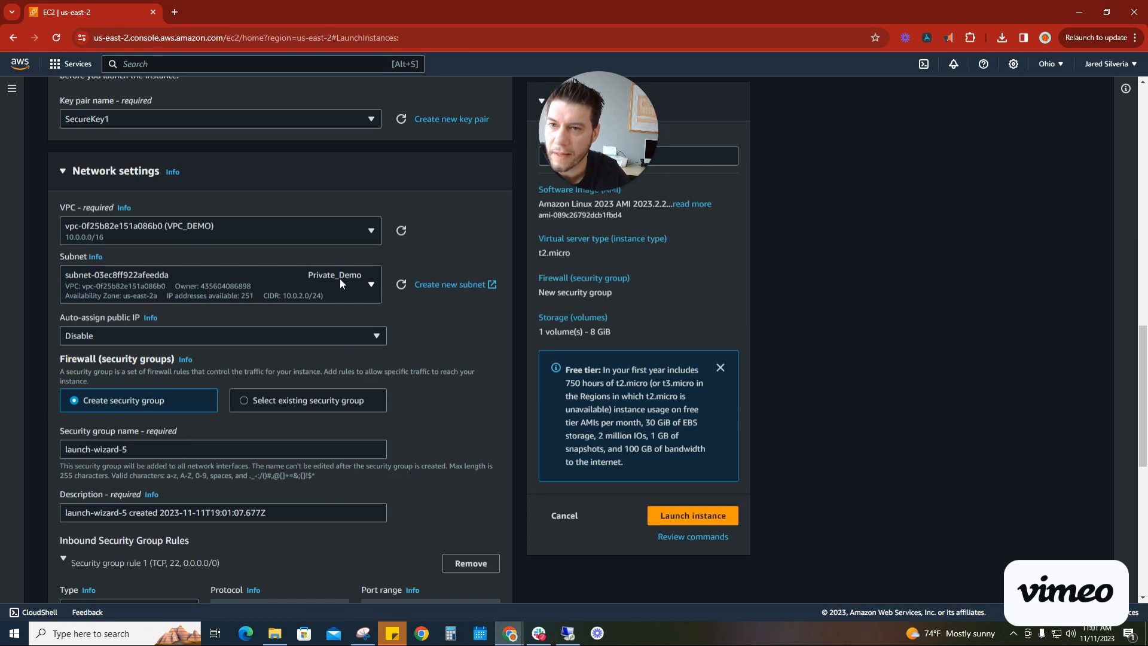
pyautogui.click(377, 335)
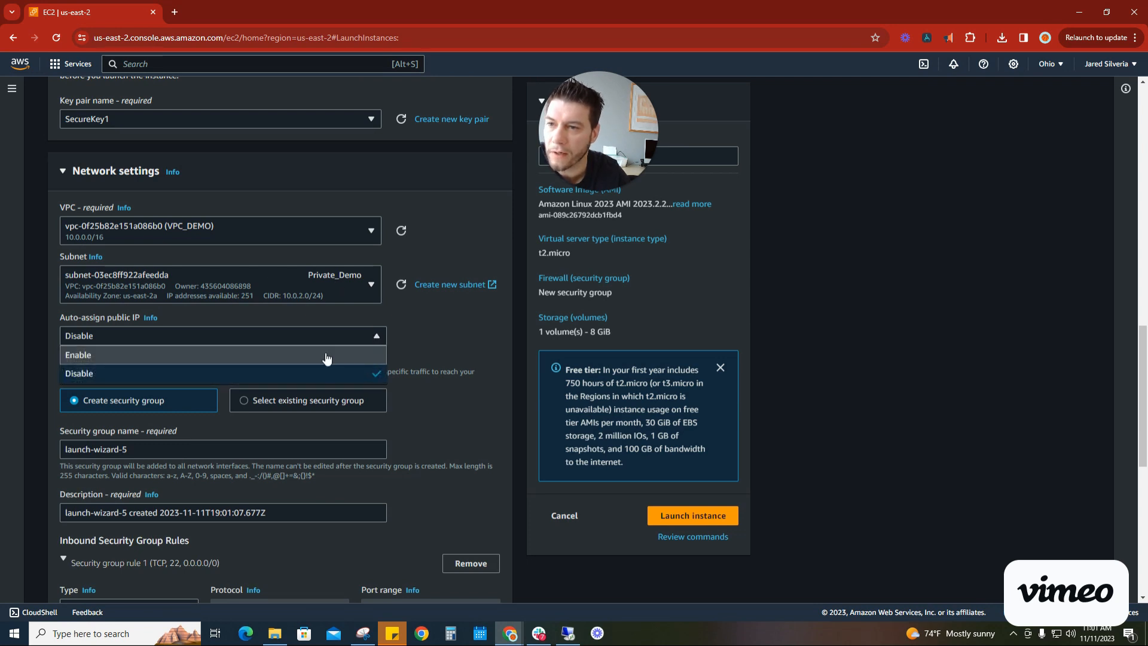
pyautogui.click(326, 375)
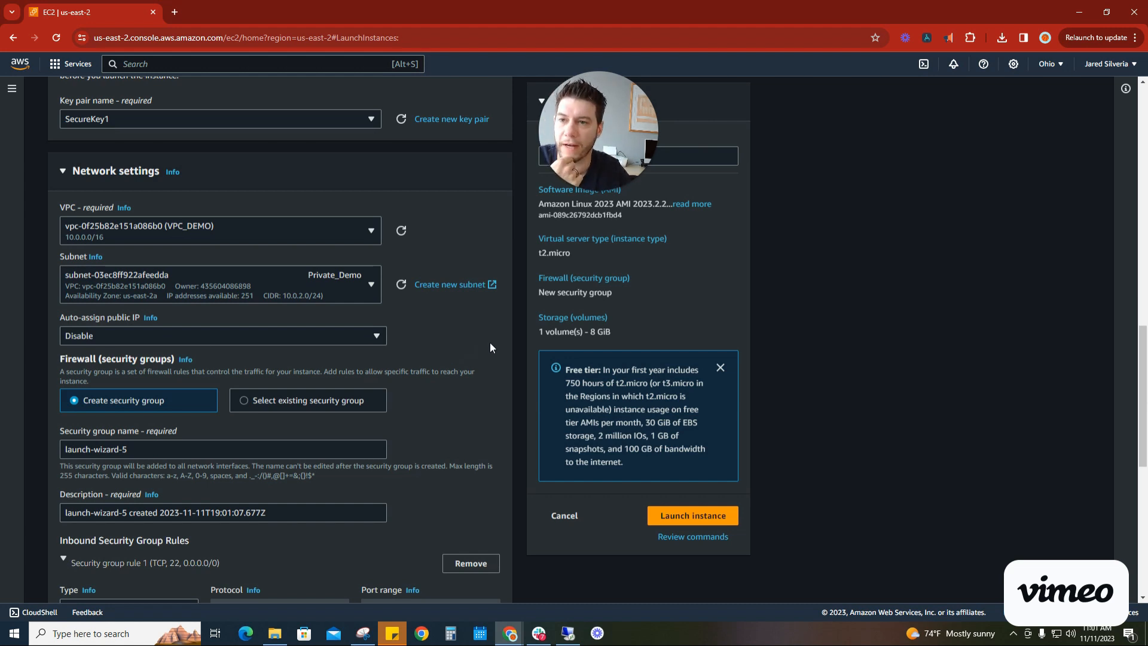
# - Name the new security group SecGroupPrivateDemo
pyautogui.scroll(-3, 490, 343)
pyautogui.moveTo(128, 270); pyautogui.dragTo(44, 275)
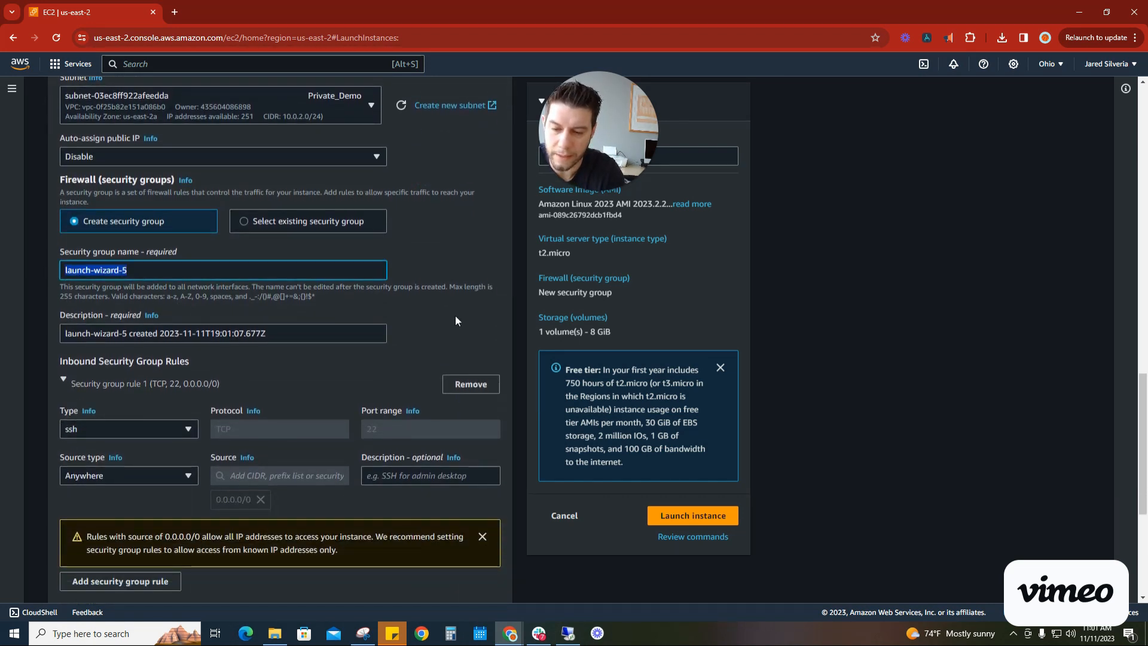
pyautogui.write('Sec')
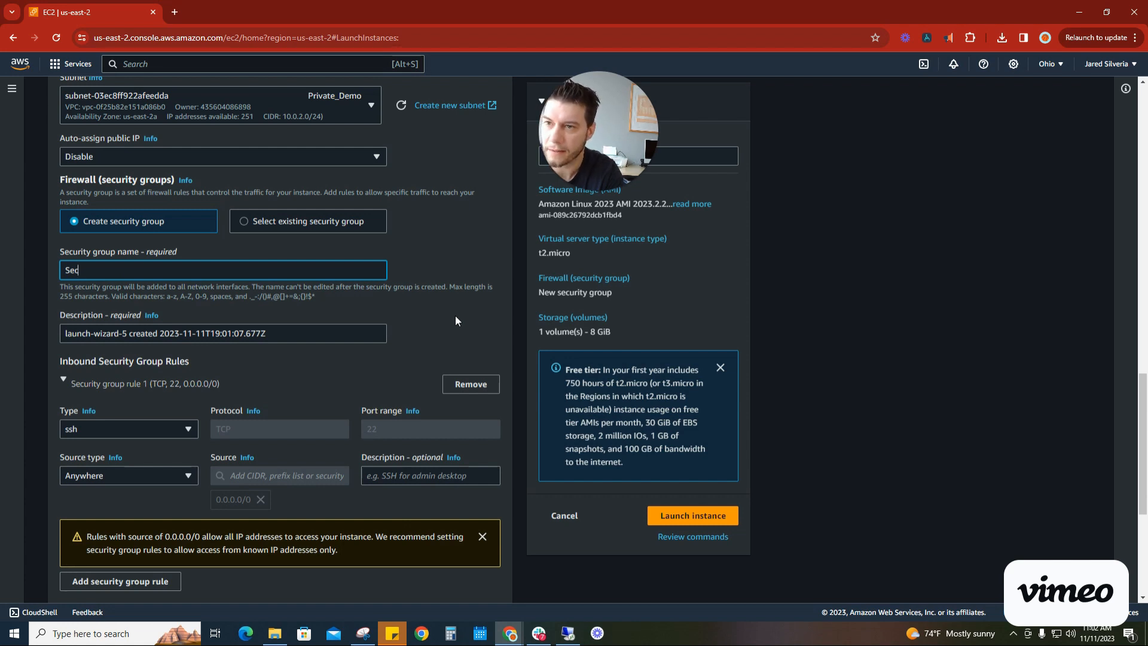
pyautogui.write('GroupPri')
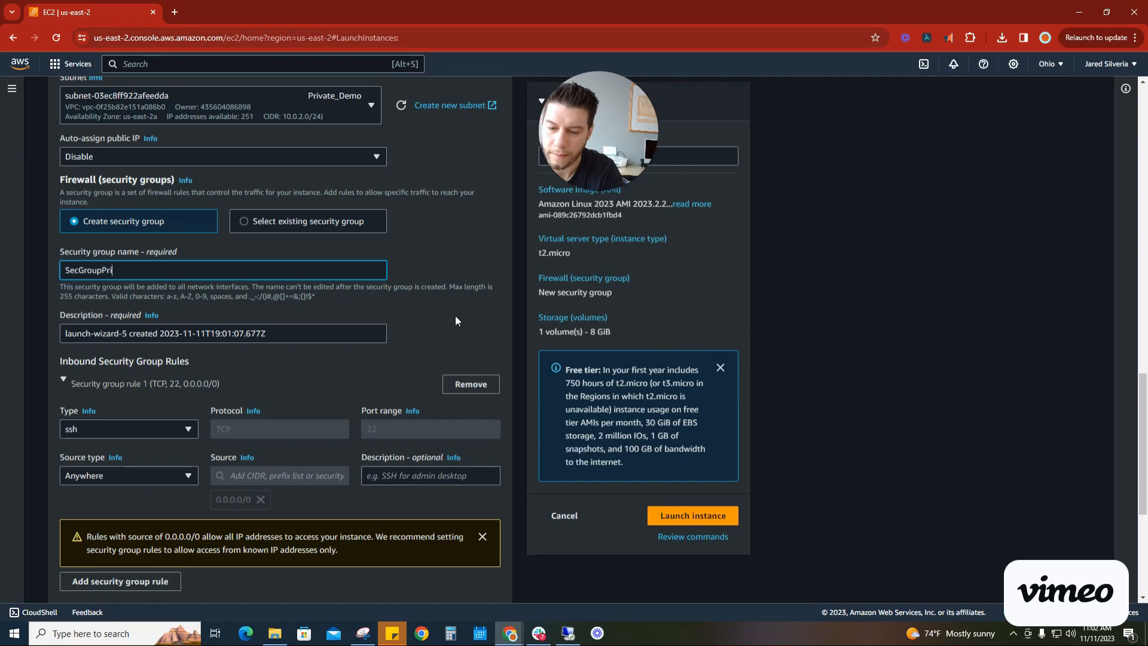
pyautogui.write('vateDemo')
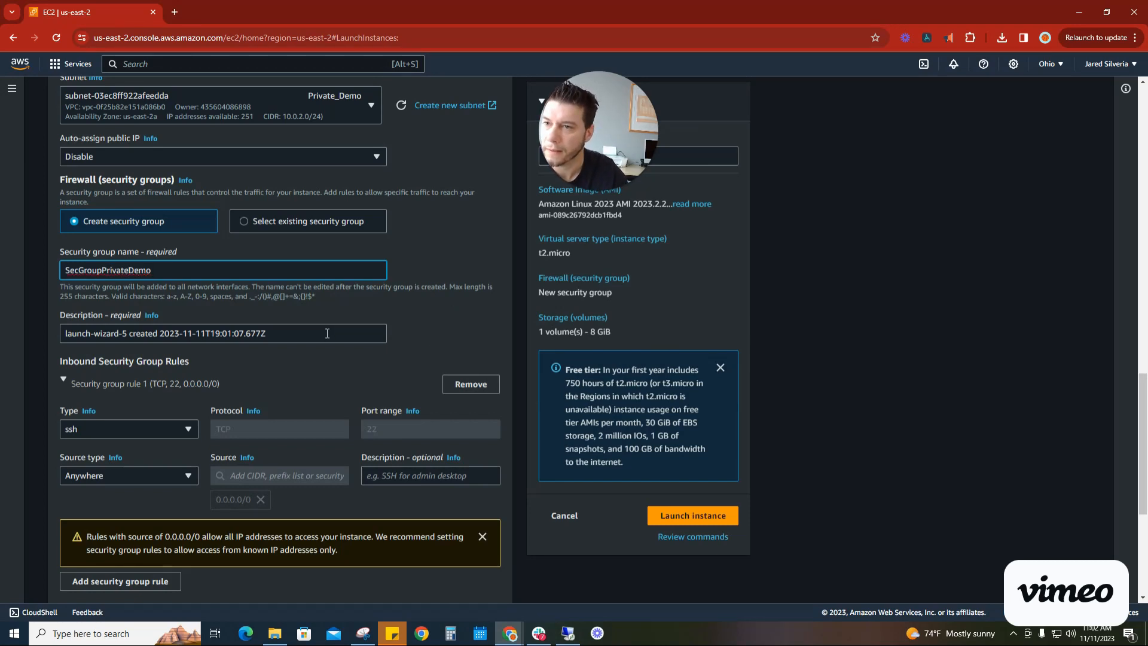
pyautogui.click(458, 335)
# - Expand the advanced details to review them, launch the Private_Server_Demo instance, and return to the instances list
pyautogui.scroll(-5, 508, 338)
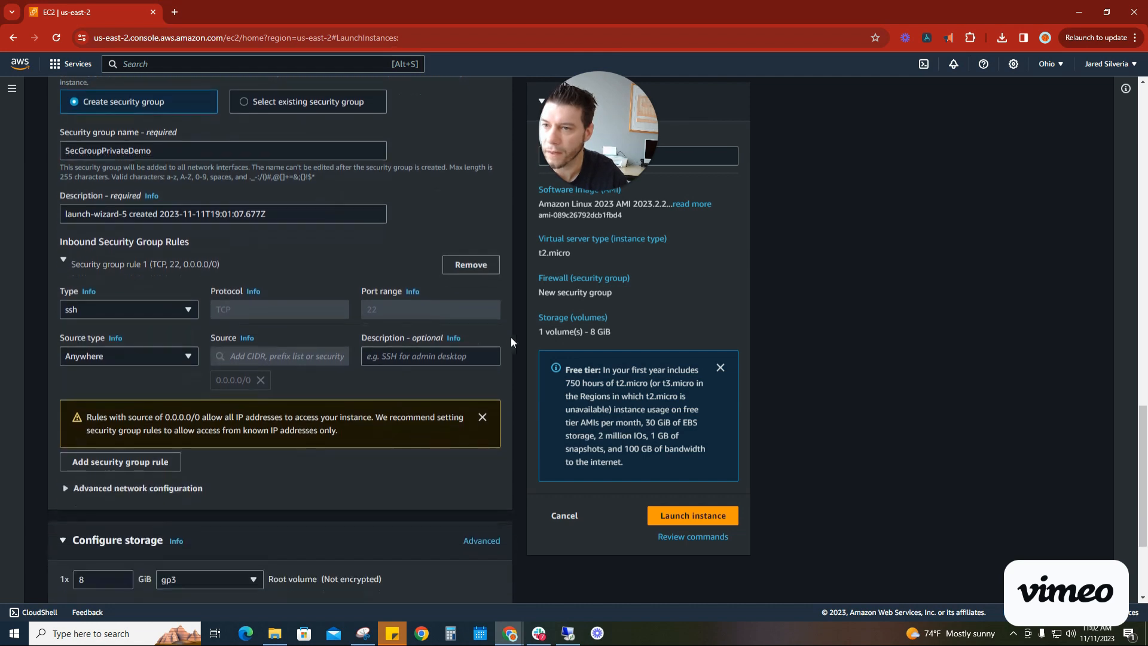
pyautogui.scroll(-1, 515, 339)
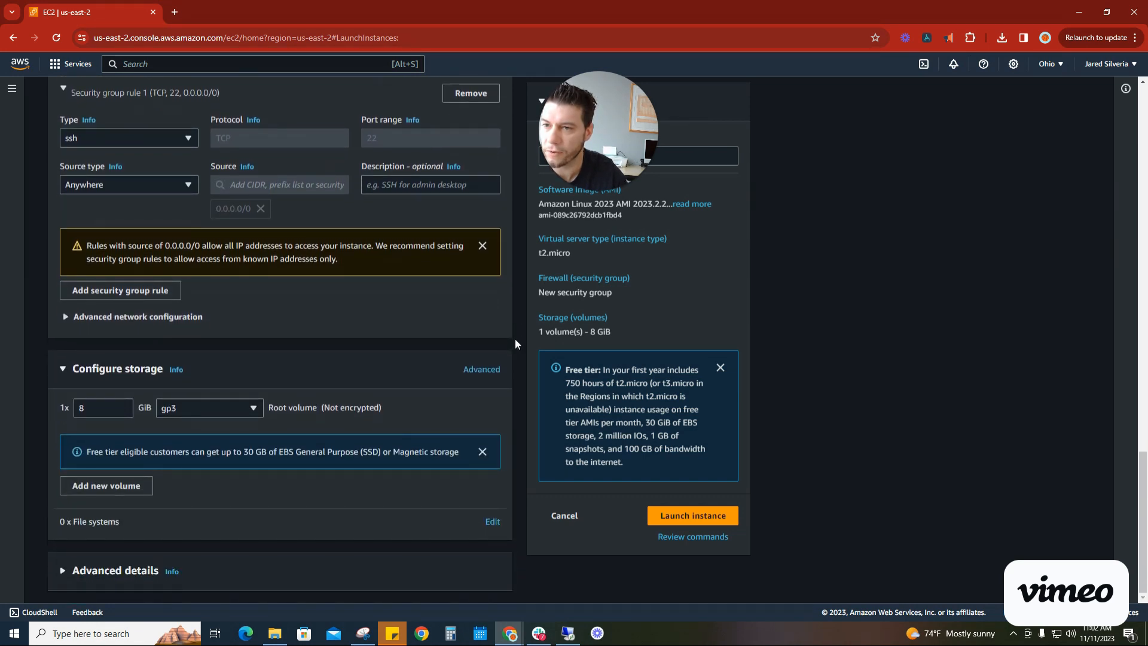
pyautogui.click(142, 585)
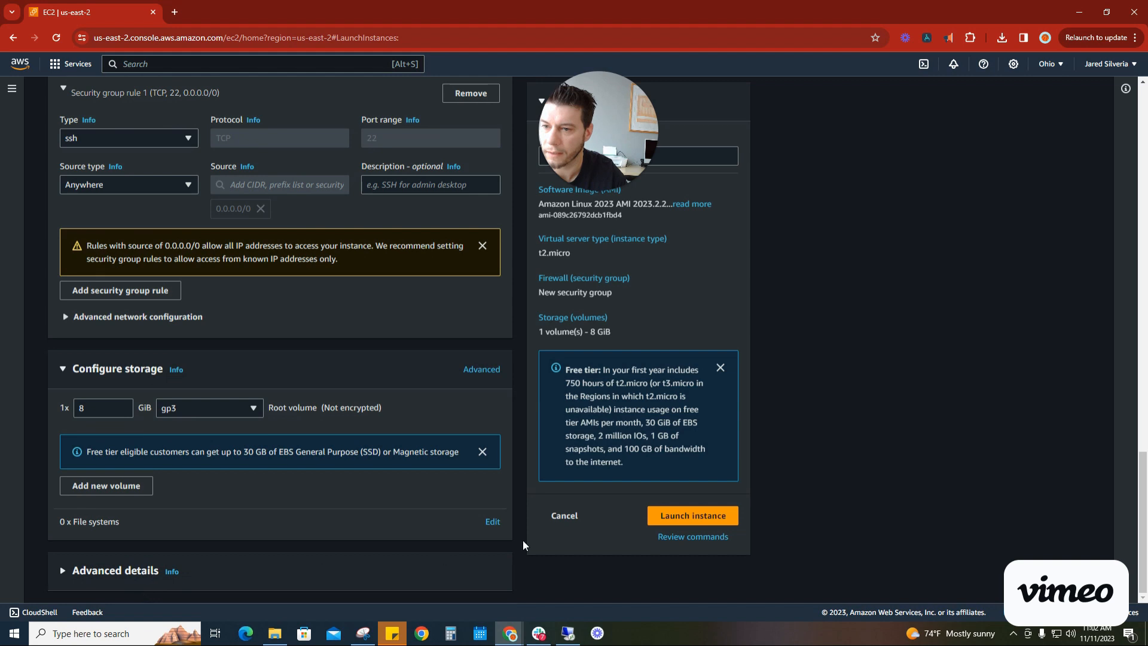
pyautogui.scroll(-8, 529, 537)
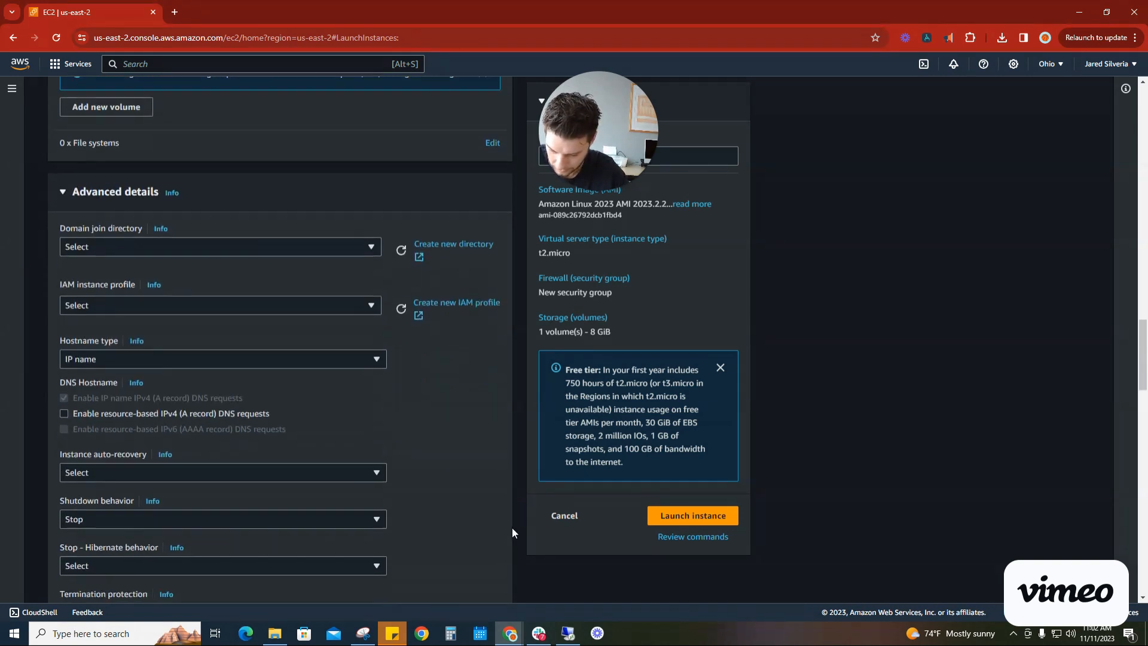
pyautogui.scroll(-5, 512, 528)
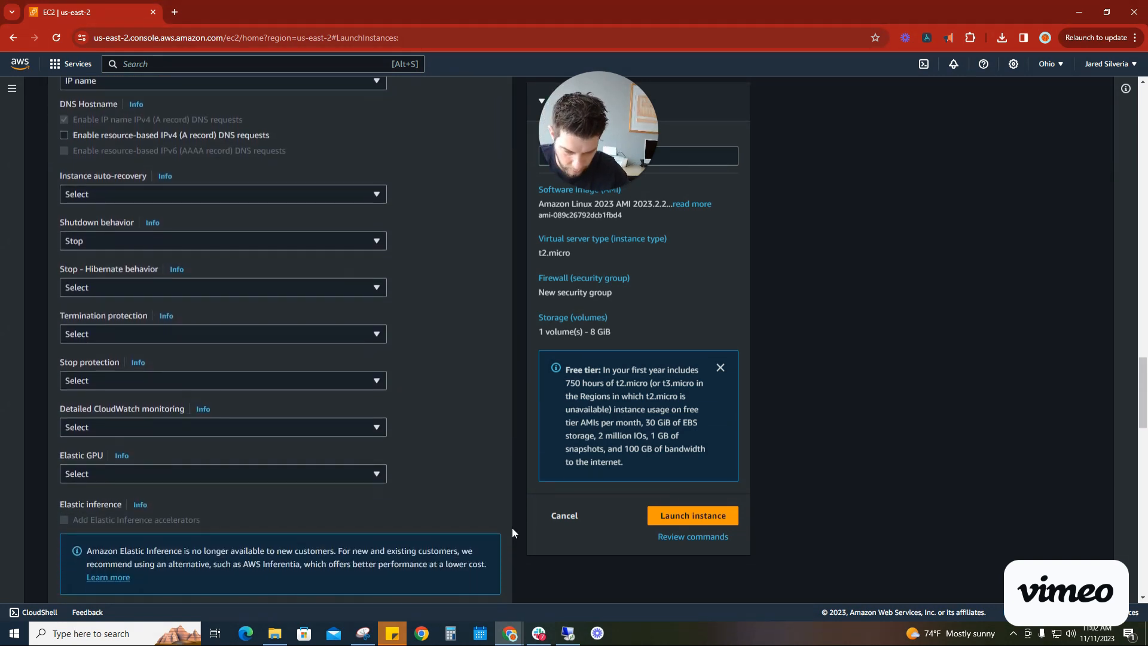
pyautogui.scroll(-5, 512, 528)
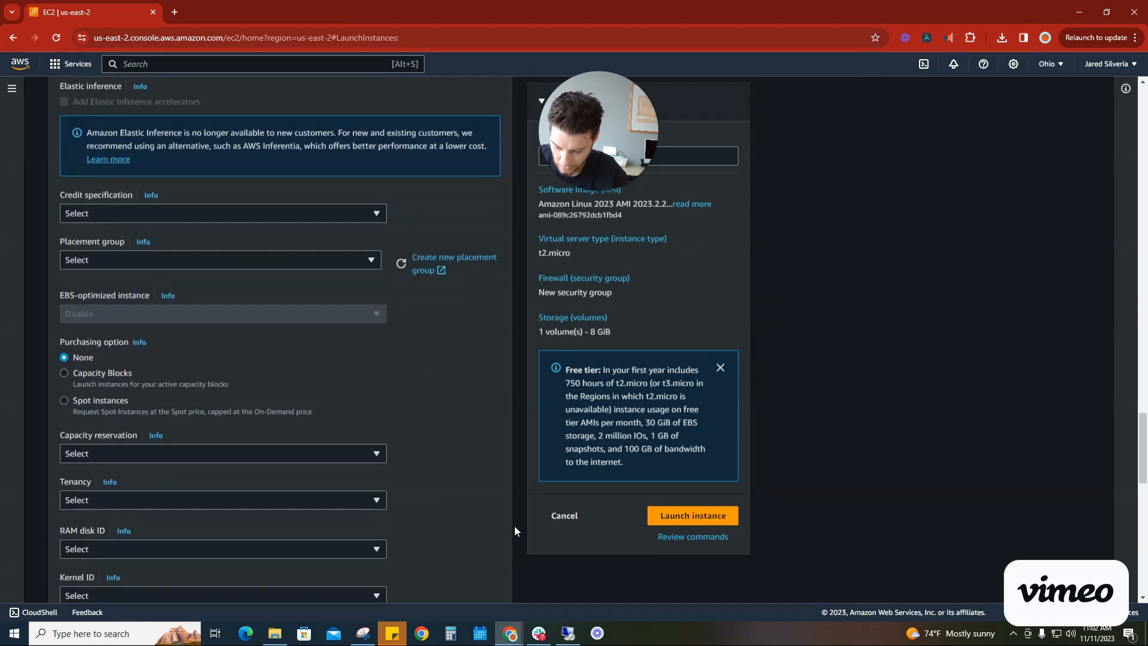
pyautogui.scroll(-2, 515, 530)
pyautogui.scroll(-1, 517, 531)
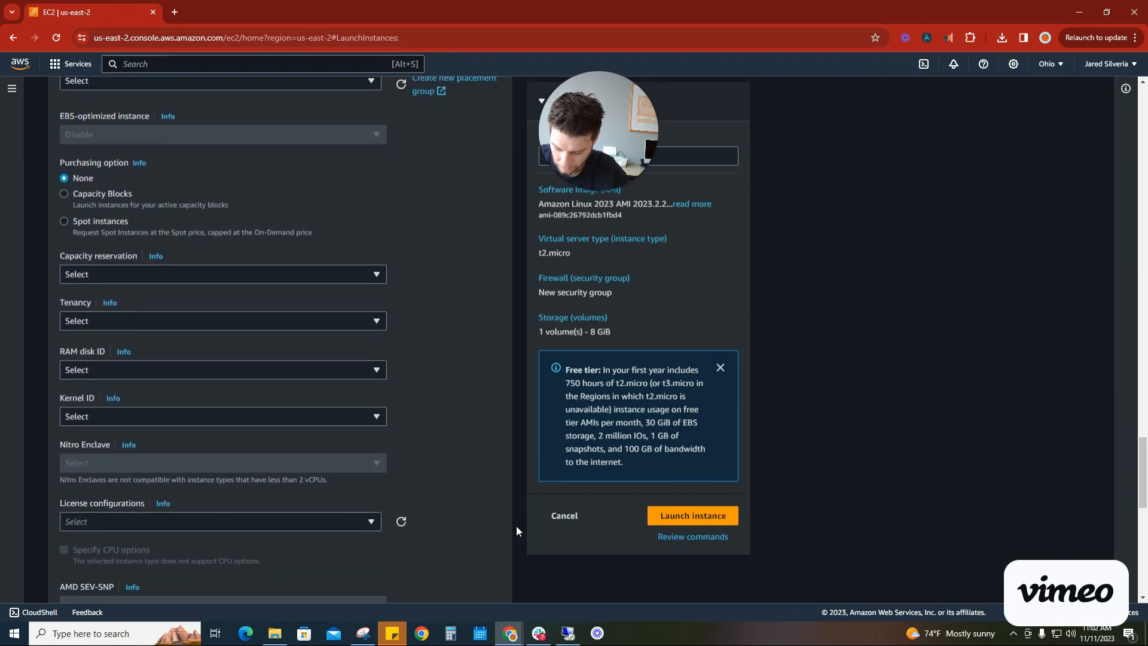
pyautogui.scroll(-1, 704, 522)
pyautogui.click(704, 518)
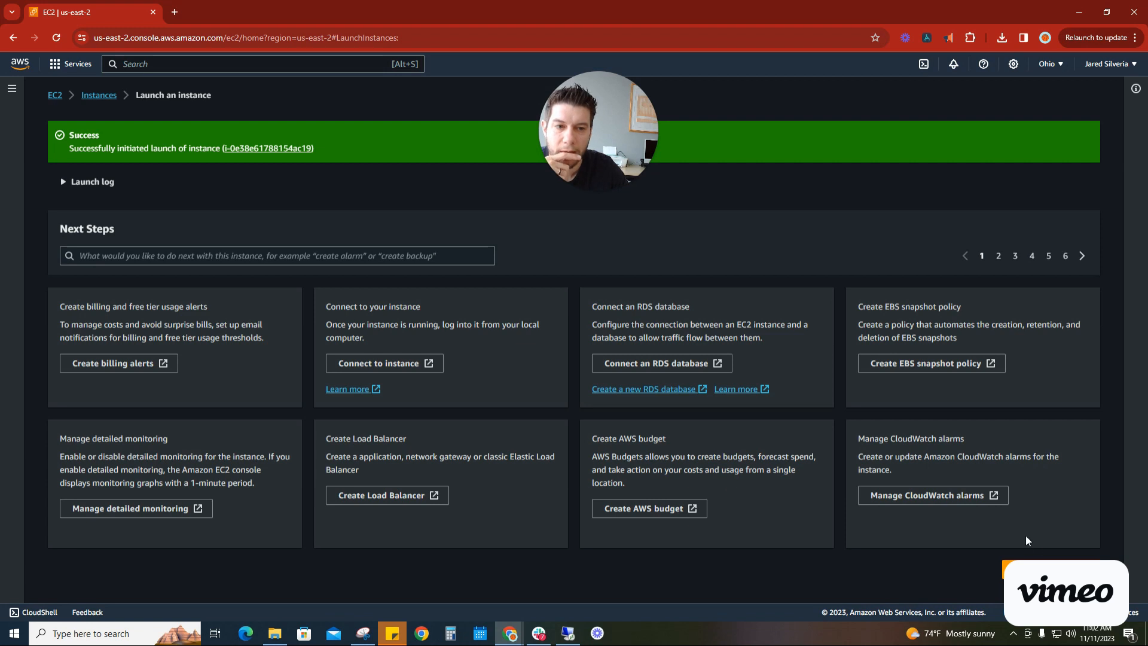
pyautogui.click(1017, 570)
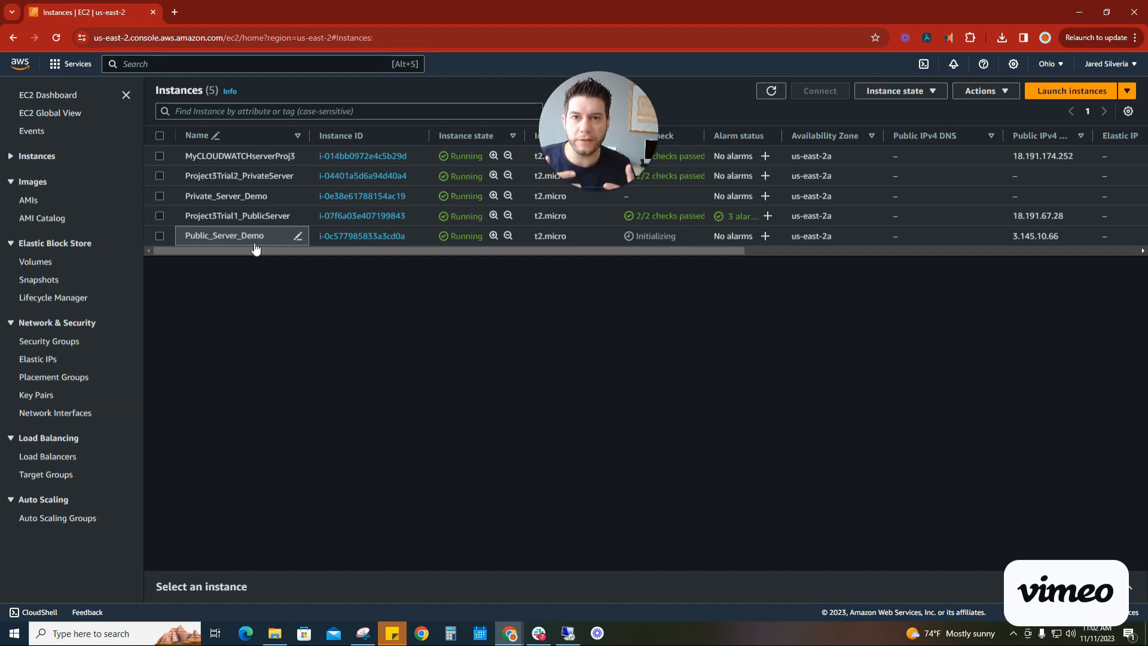
# - Search the console for "internet" and open the VPC Internet gateway feature
pyautogui.click(165, 64)
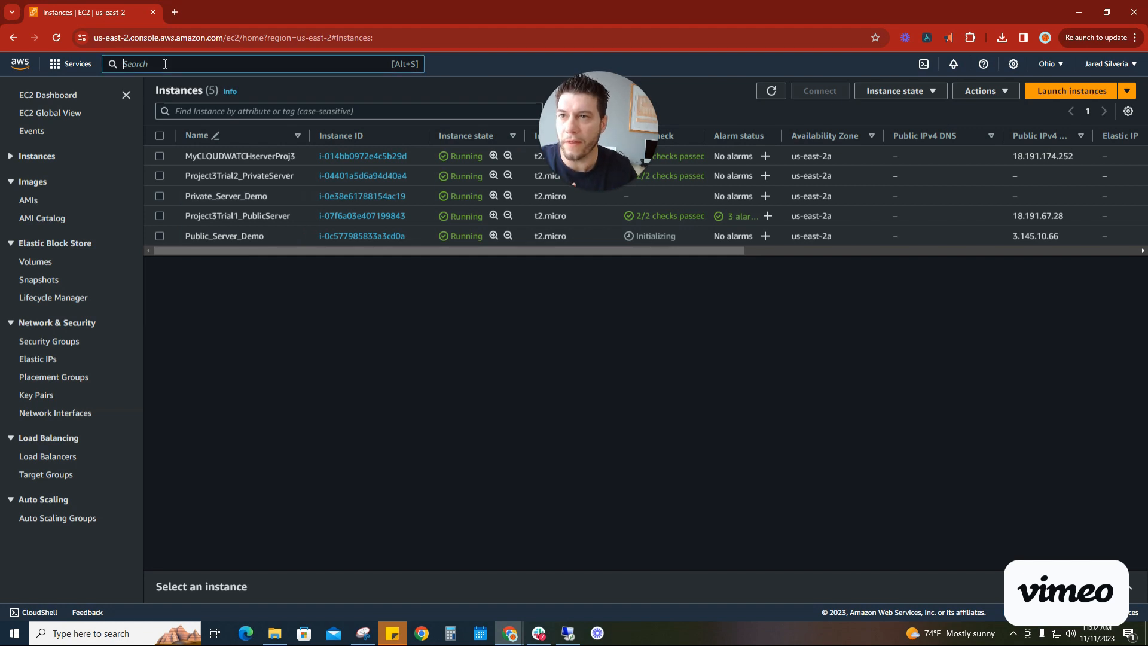
pyautogui.write('gateway')
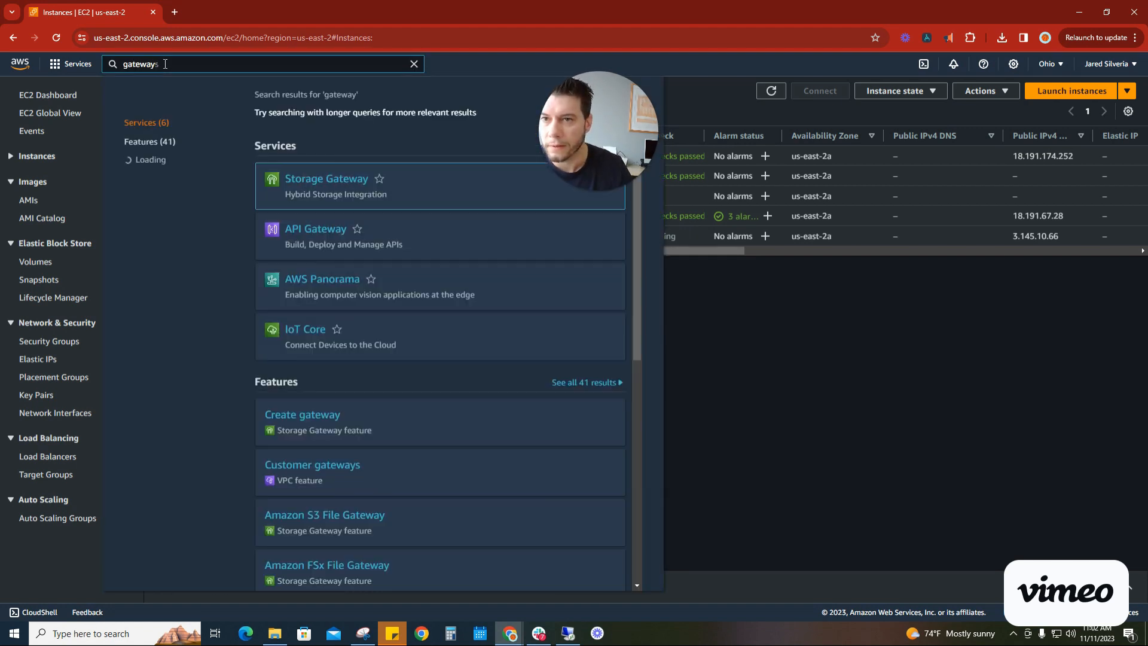
pyautogui.moveTo(171, 64); pyautogui.dragTo(113, 64)
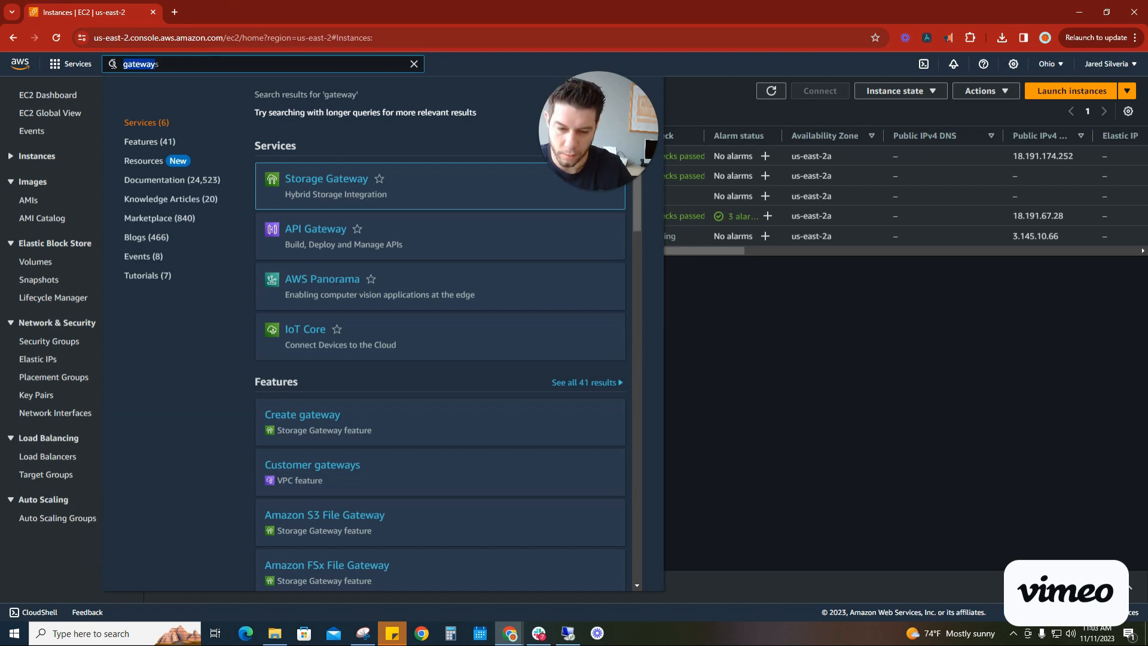
pyautogui.press('BackSpace')
pyautogui.write('internet')
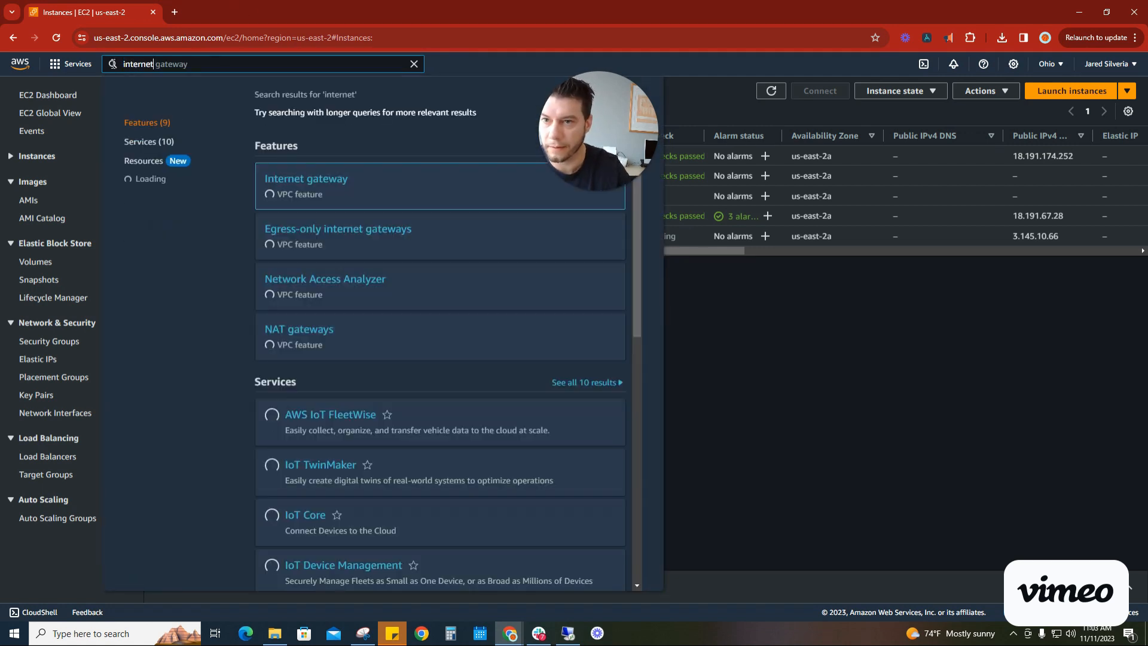
pyautogui.click(312, 187)
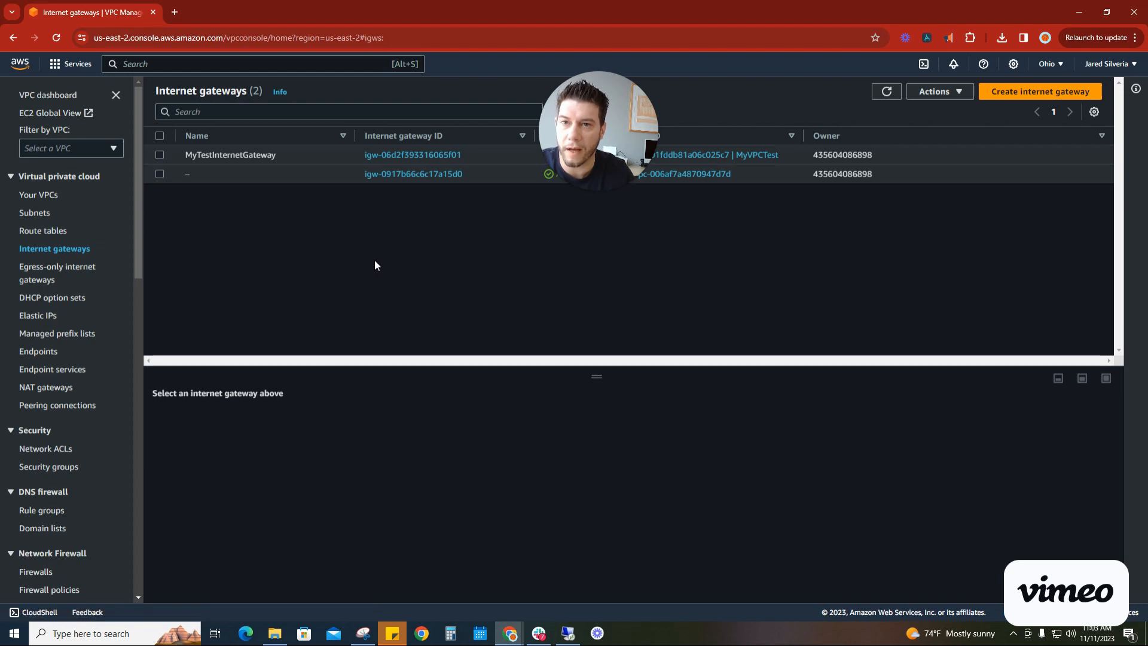
# - Create an internet gateway with the name tag InternetGatewayDemo
pyautogui.click(1048, 91)
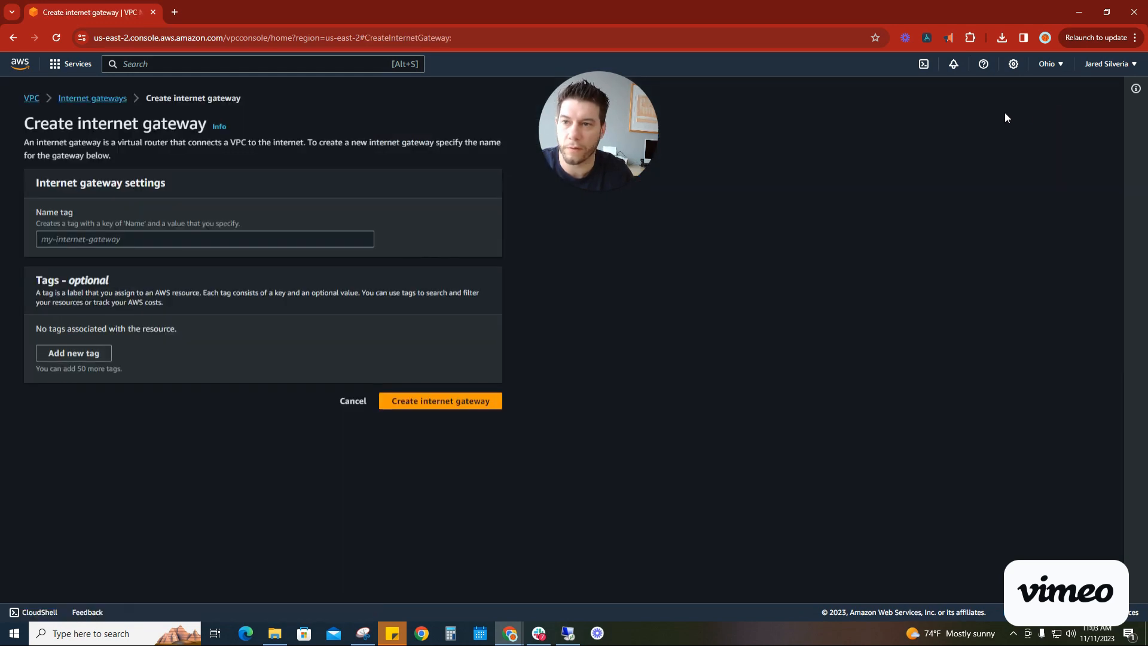
pyautogui.click(182, 241)
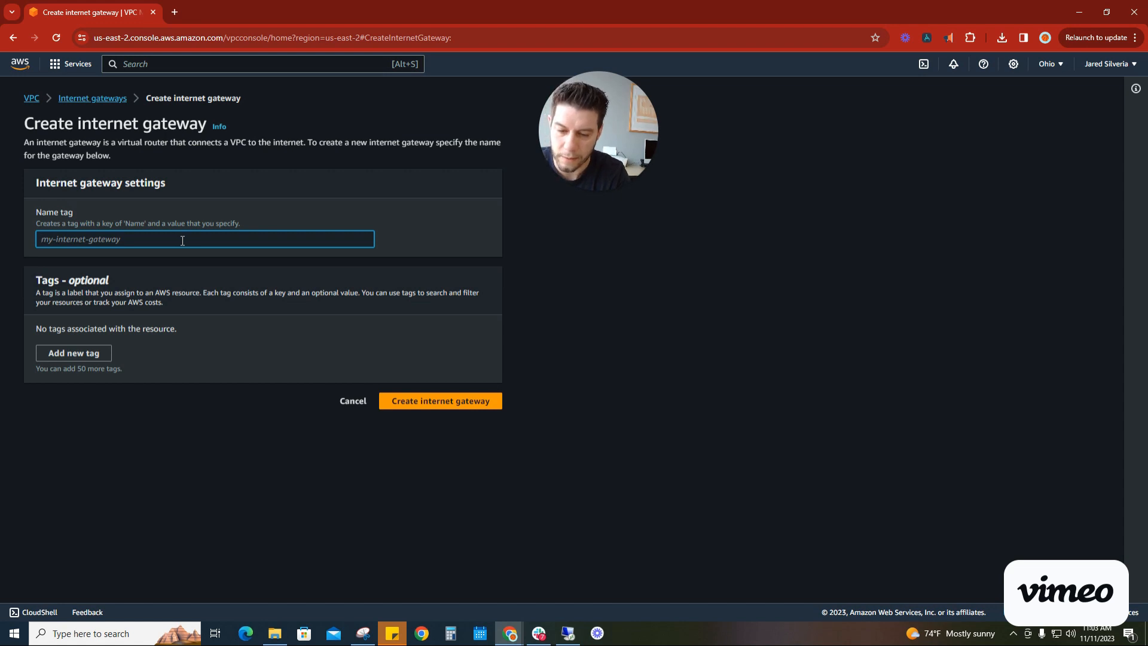
pyautogui.write('Internet')
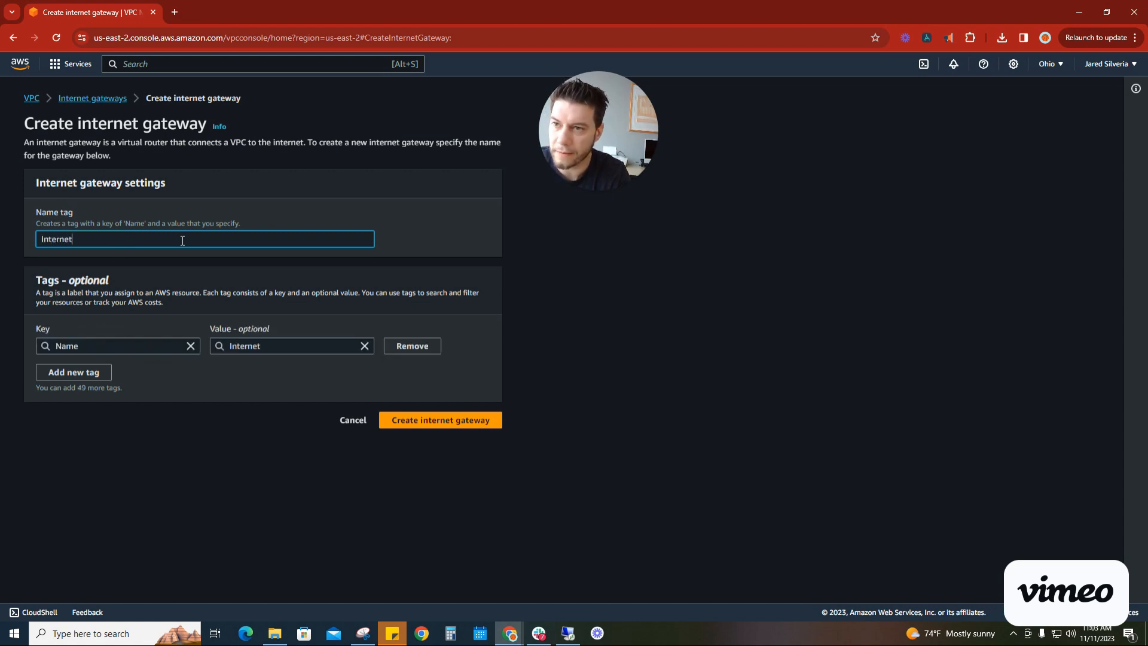
pyautogui.write('Gateway')
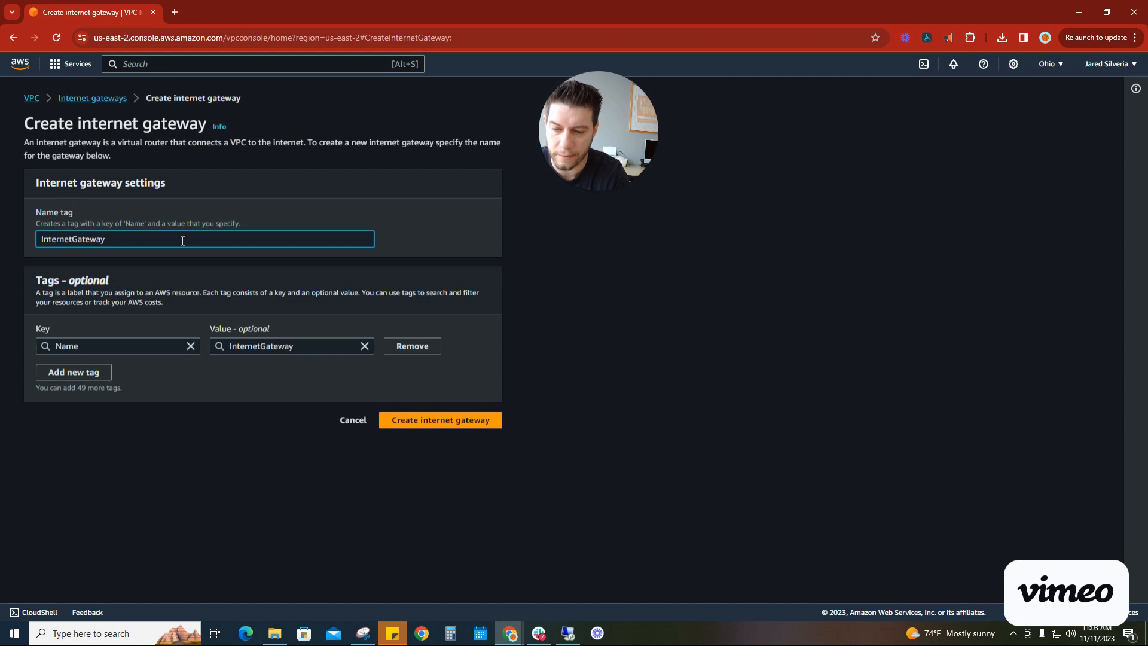
pyautogui.write('Demo')
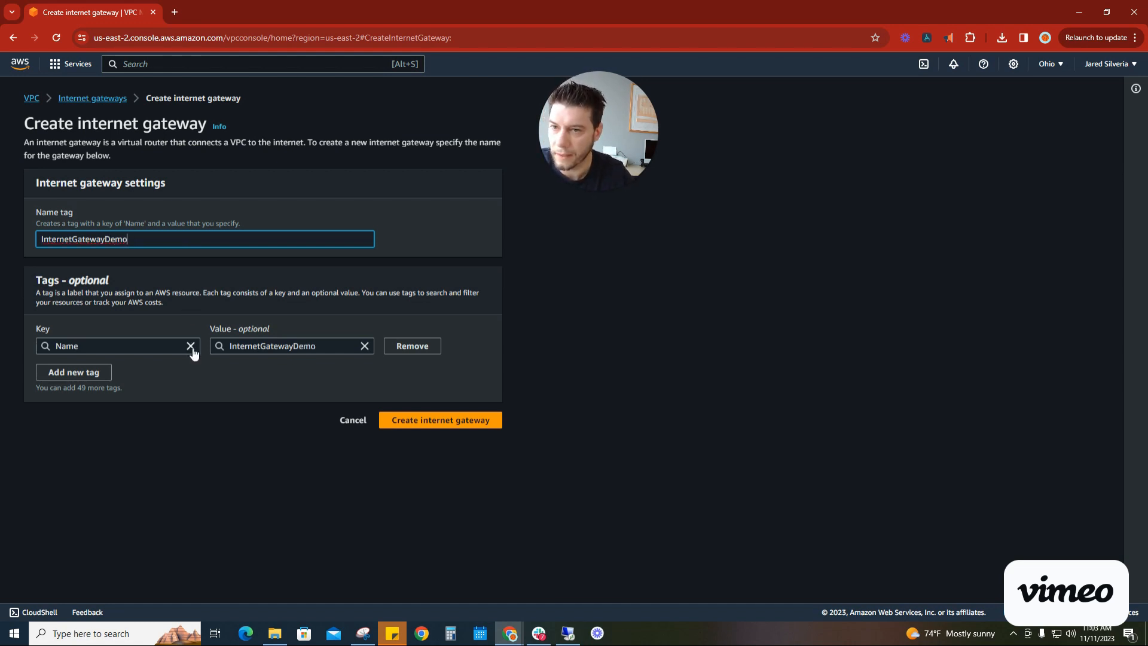
pyautogui.click(443, 422)
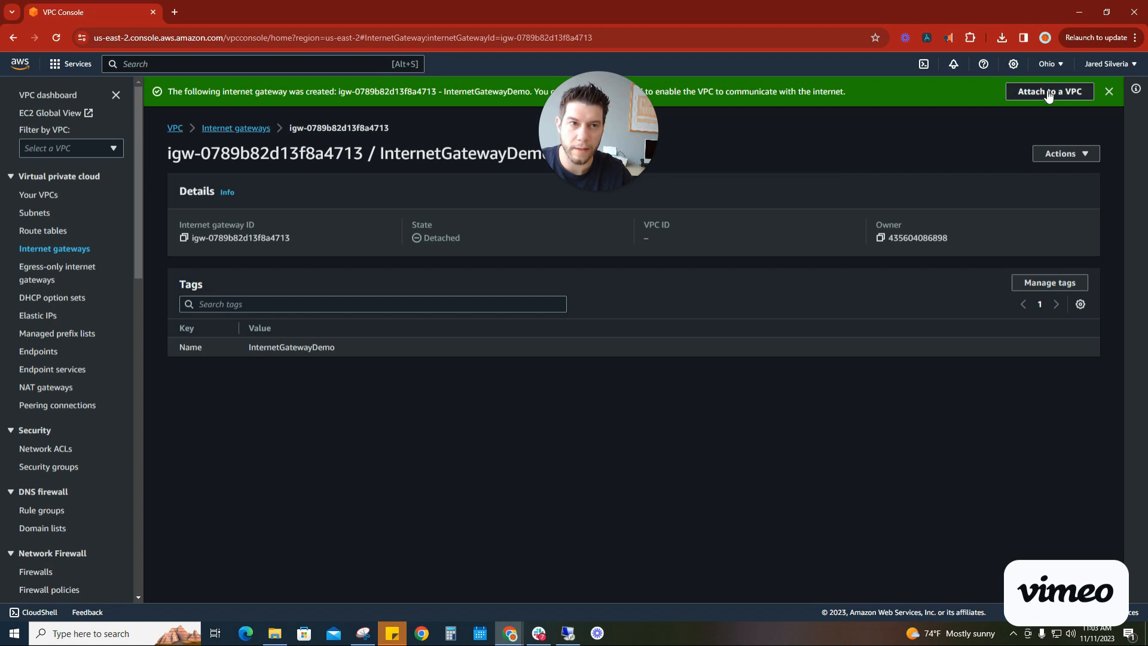
# - Attach the InternetGatewayDemo internet gateway to VPC_DEMO
pyautogui.moveTo(606, 150); pyautogui.dragTo(345, 214)
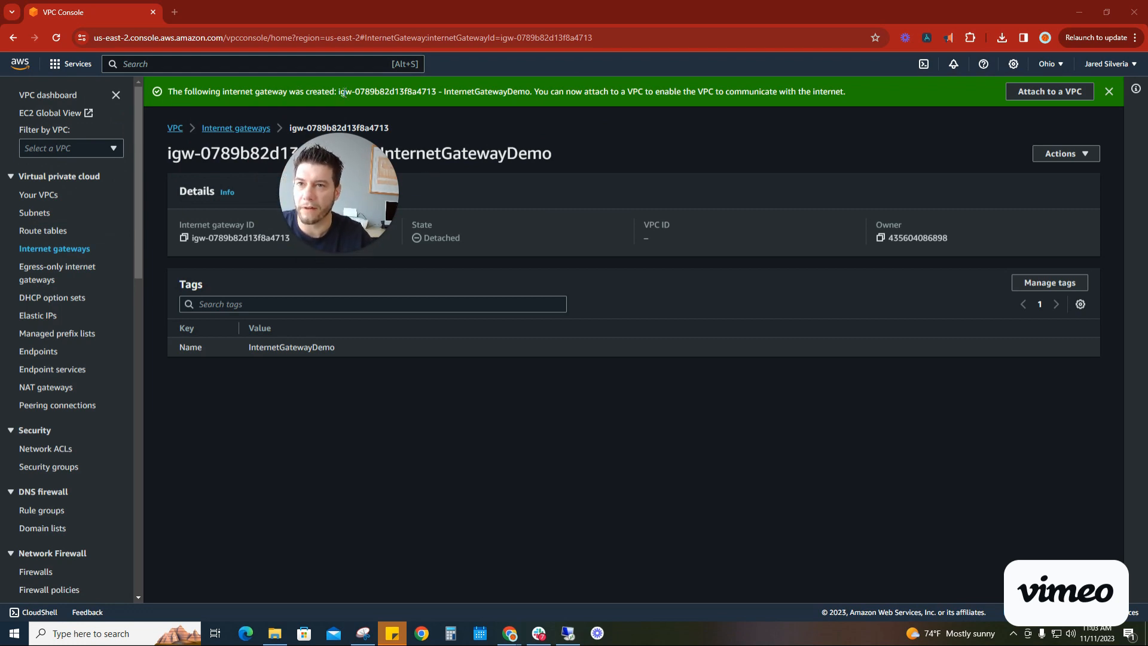
pyautogui.click(1048, 91)
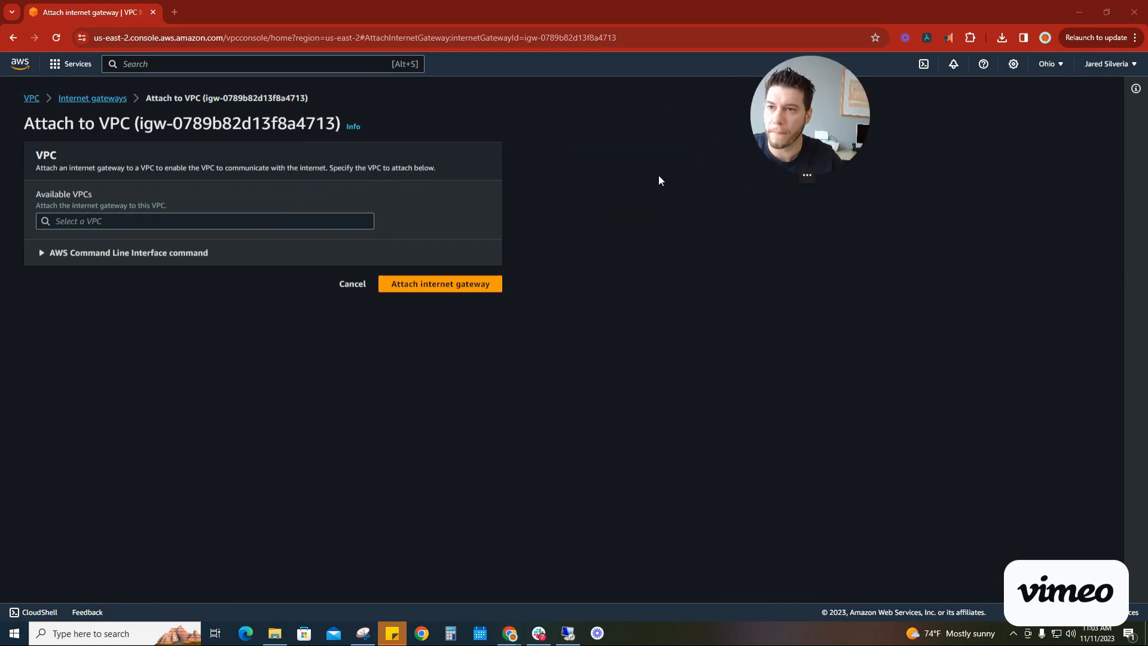
pyautogui.click(187, 220)
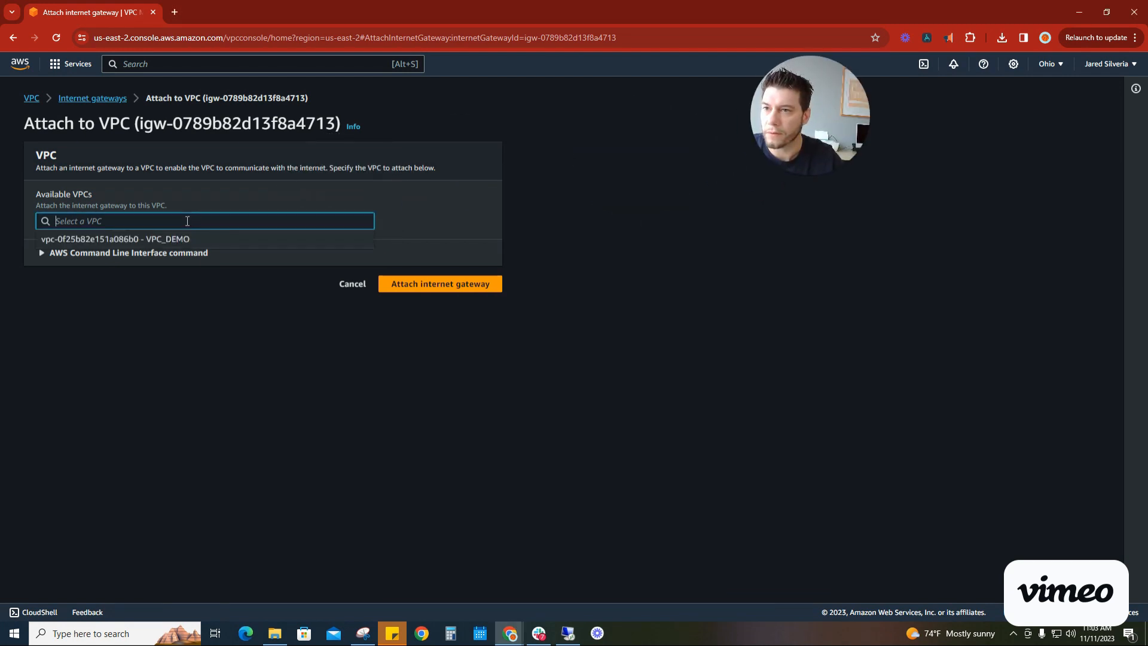
pyautogui.click(178, 238)
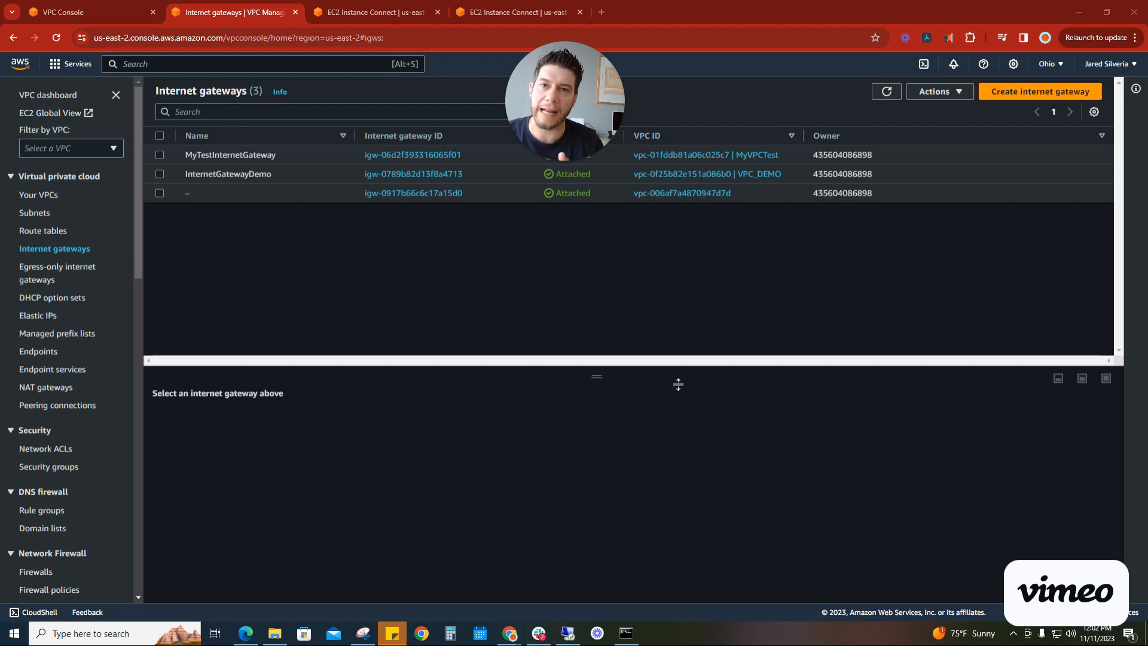
# - Switch to the Google Sheets network diagram to examine how the public and private subnets connect, and return to the AWS console
pyautogui.click(509, 633)
pyautogui.click(705, 575)
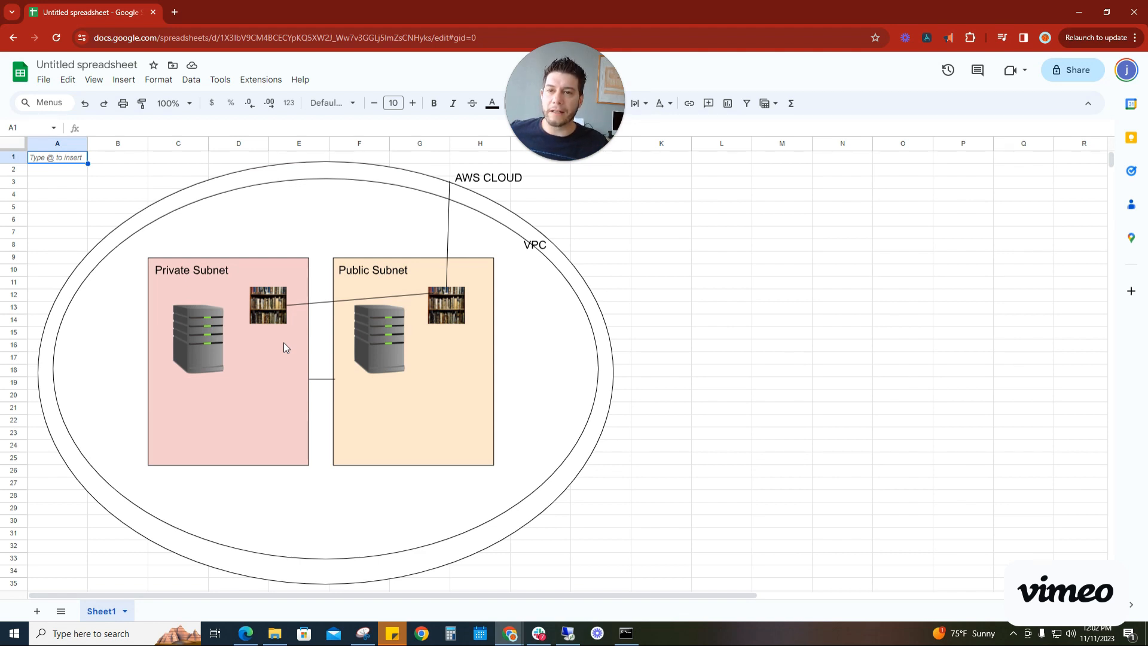
pyautogui.click(1080, 12)
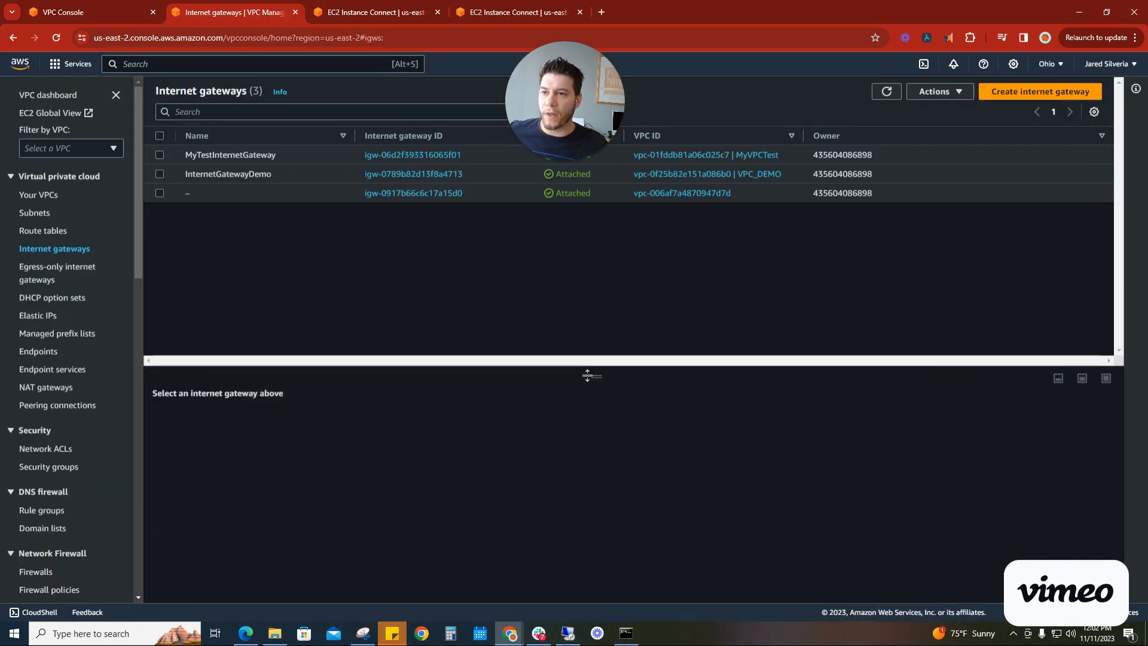
# - Create a route table named PublicRoute_Demo in VPC_DEMO
pyautogui.click(66, 233)
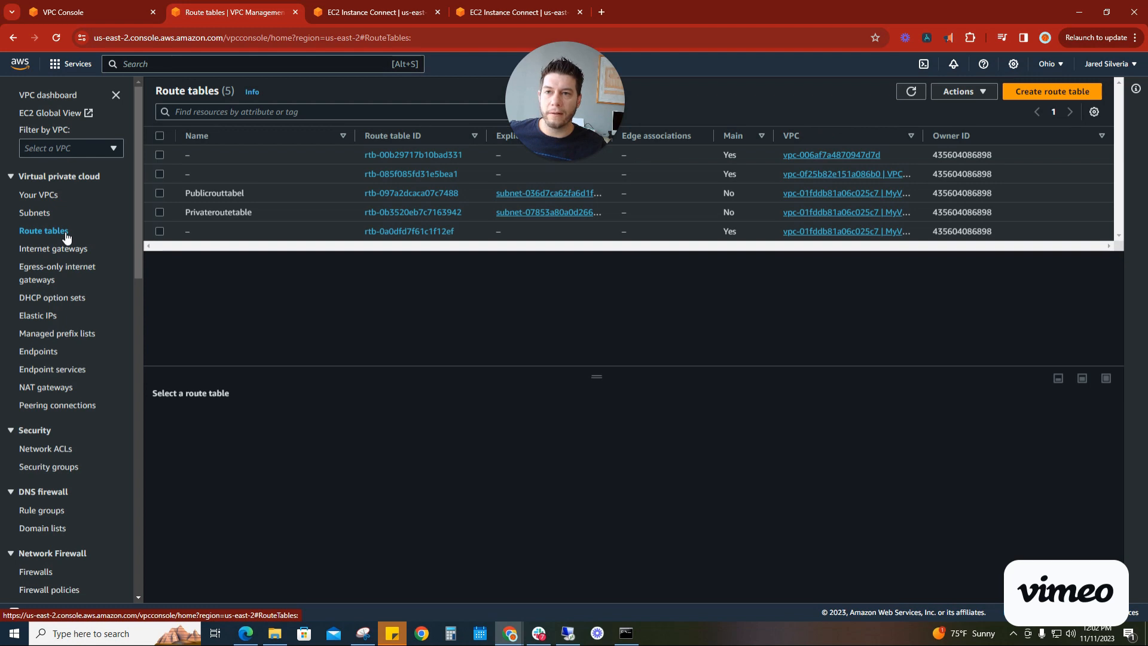
pyautogui.click(1047, 92)
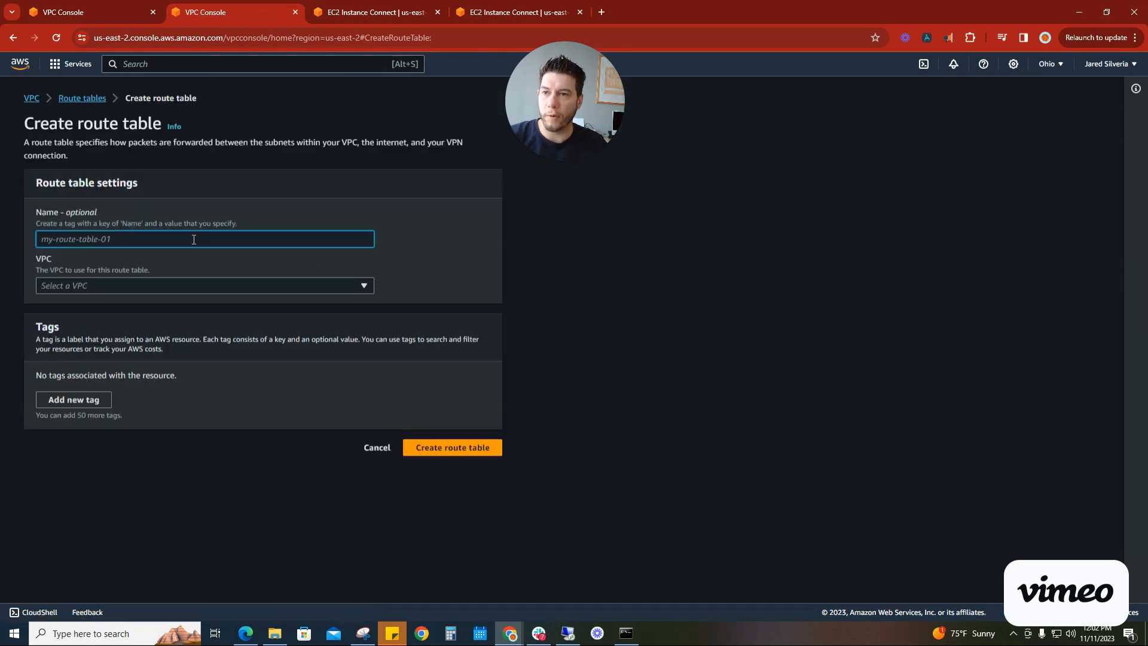
pyautogui.write('Pub')
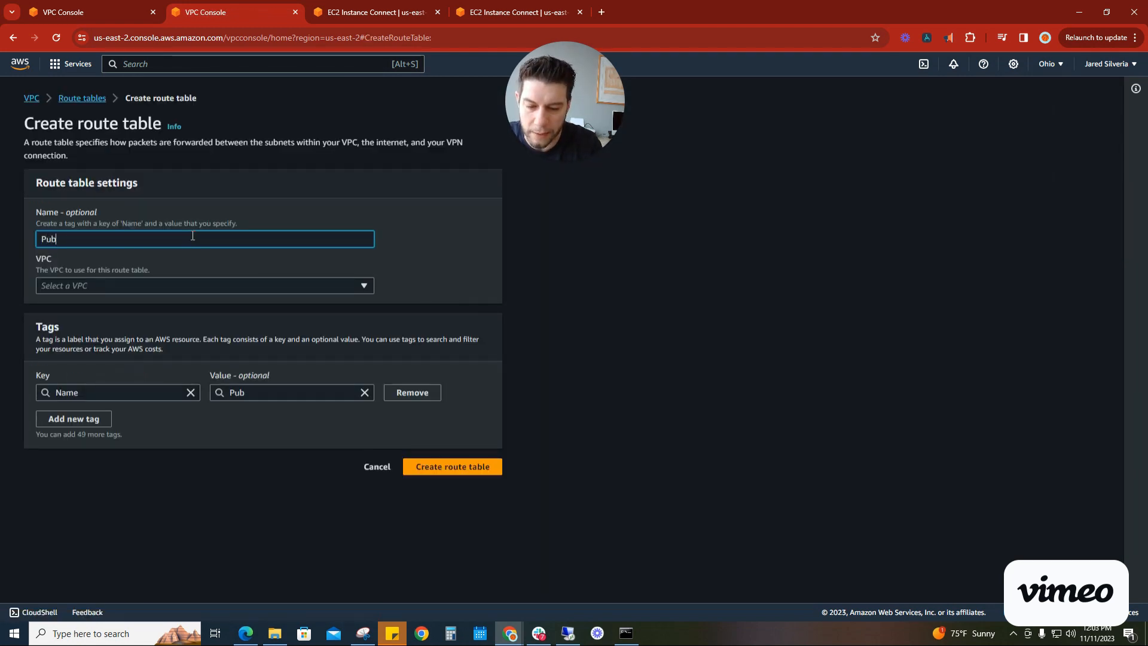
pyautogui.write('licRoute')
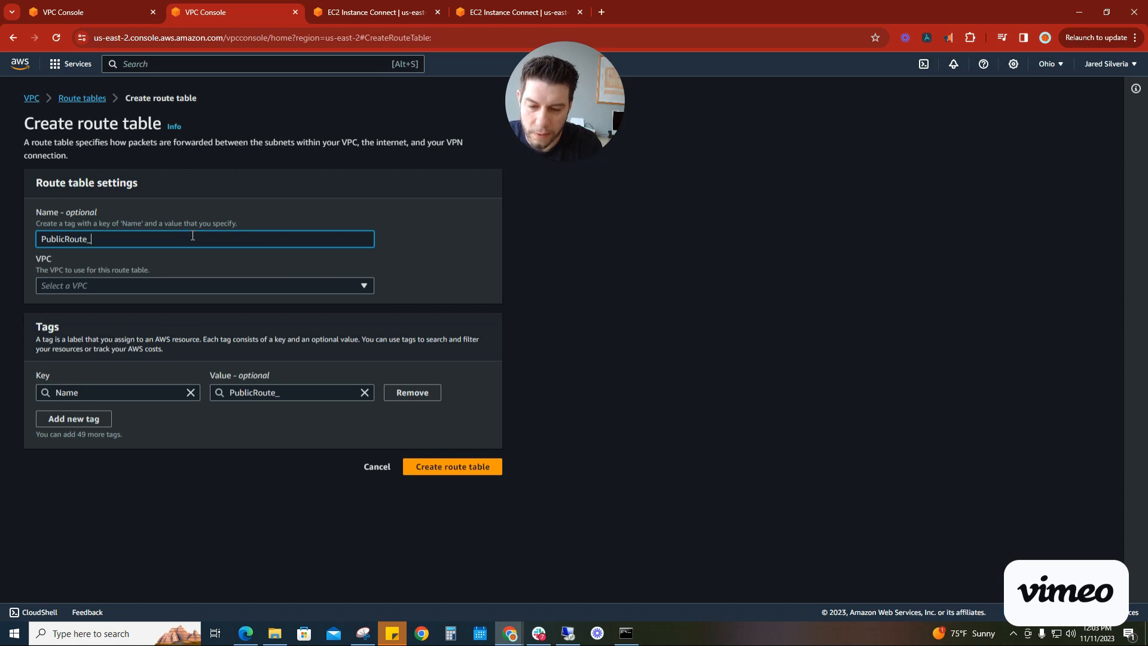
pyautogui.write('_Demo')
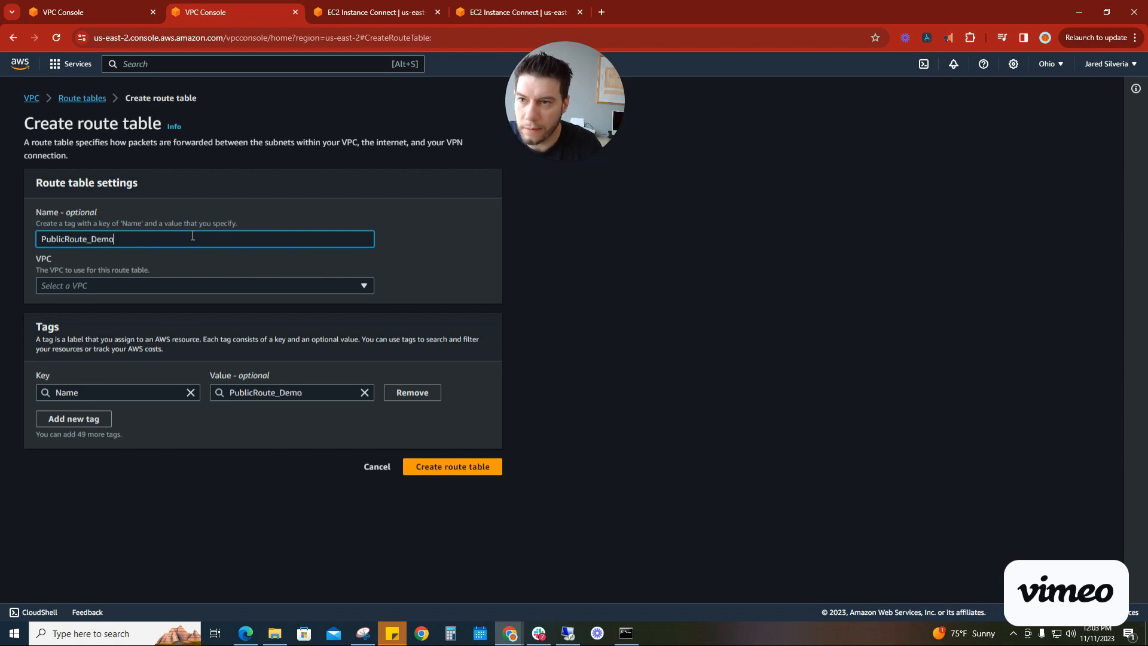
pyautogui.click(213, 286)
pyautogui.click(216, 334)
pyautogui.click(460, 467)
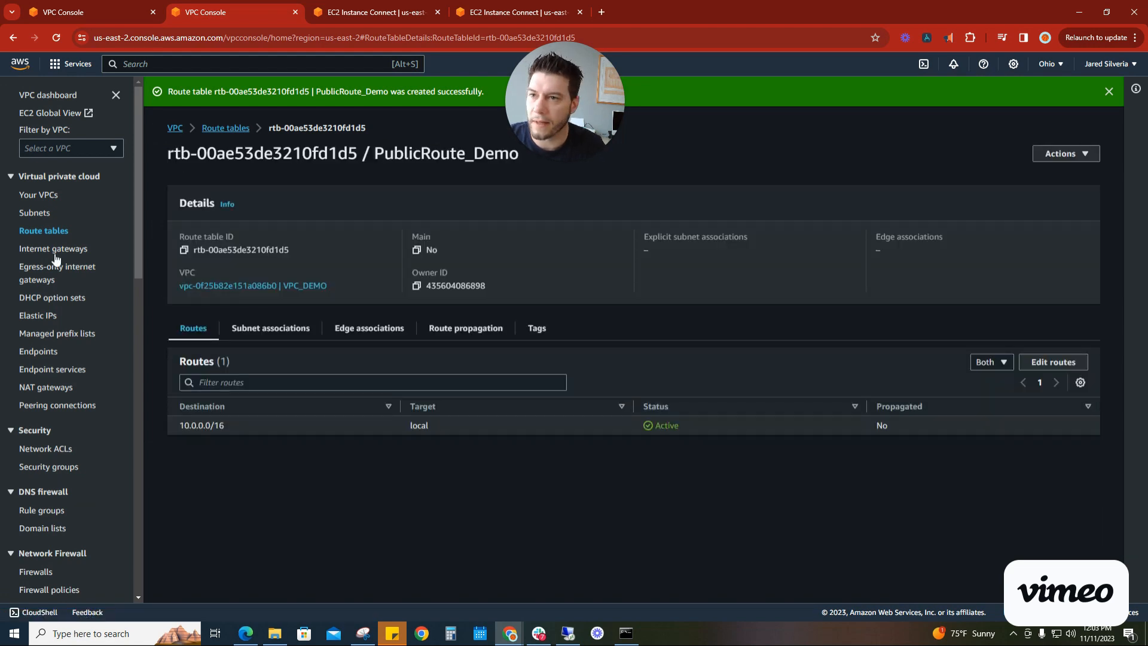
# - Create a second route table named PrivateTable_Demo in VPC_DEMO
pyautogui.click(45, 232)
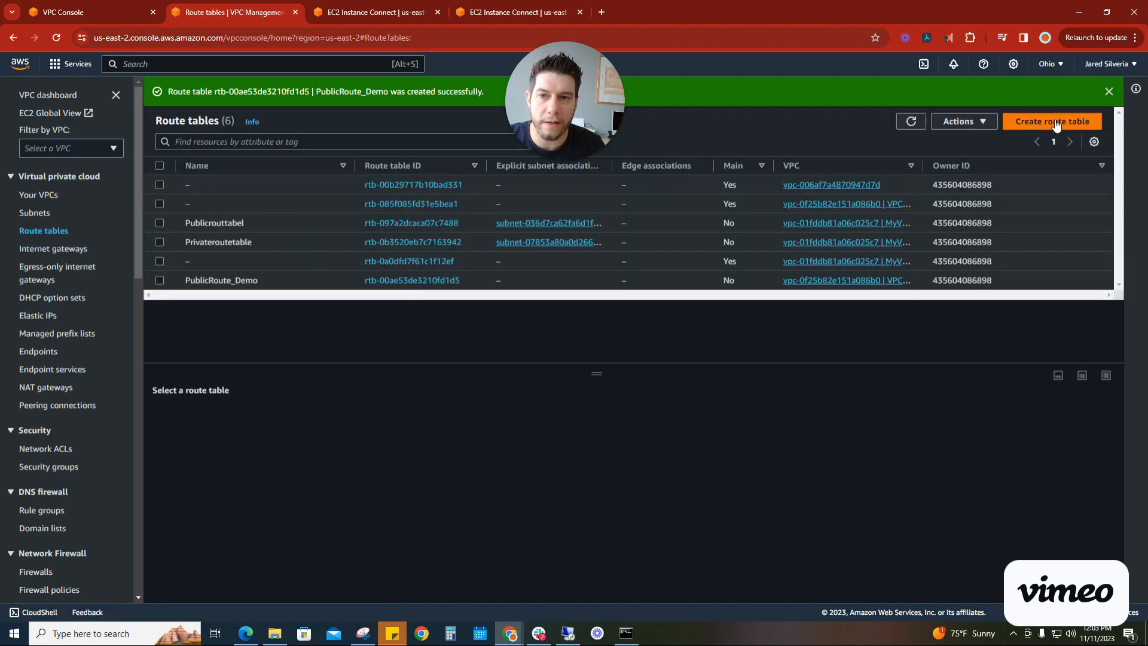
pyautogui.click(1056, 123)
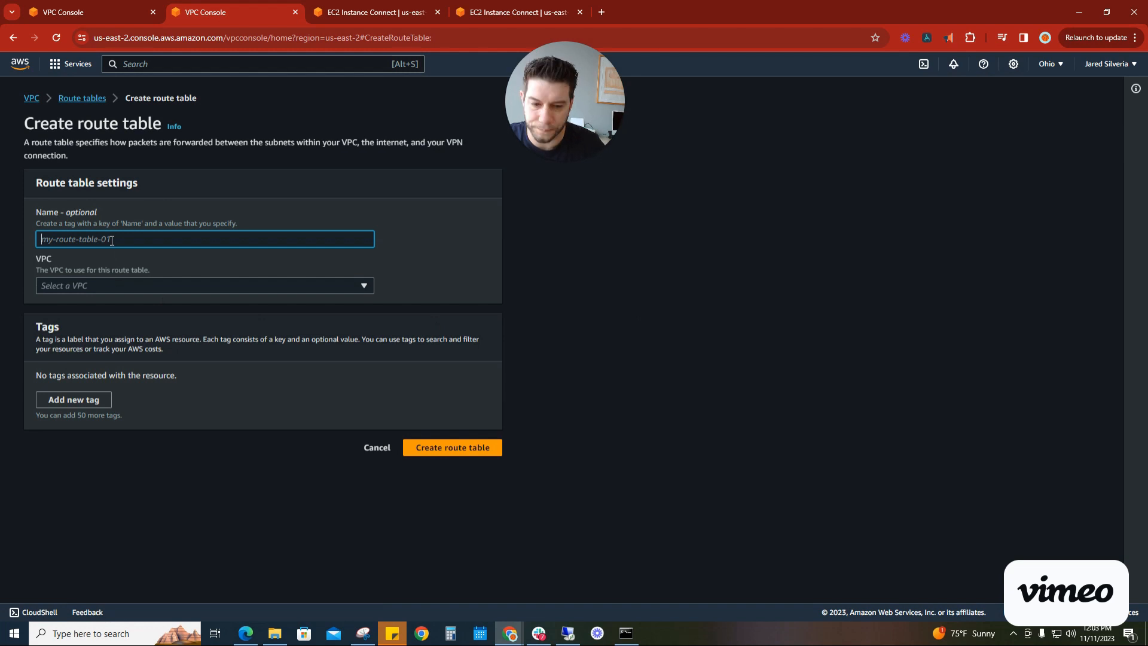
pyautogui.write('Private')
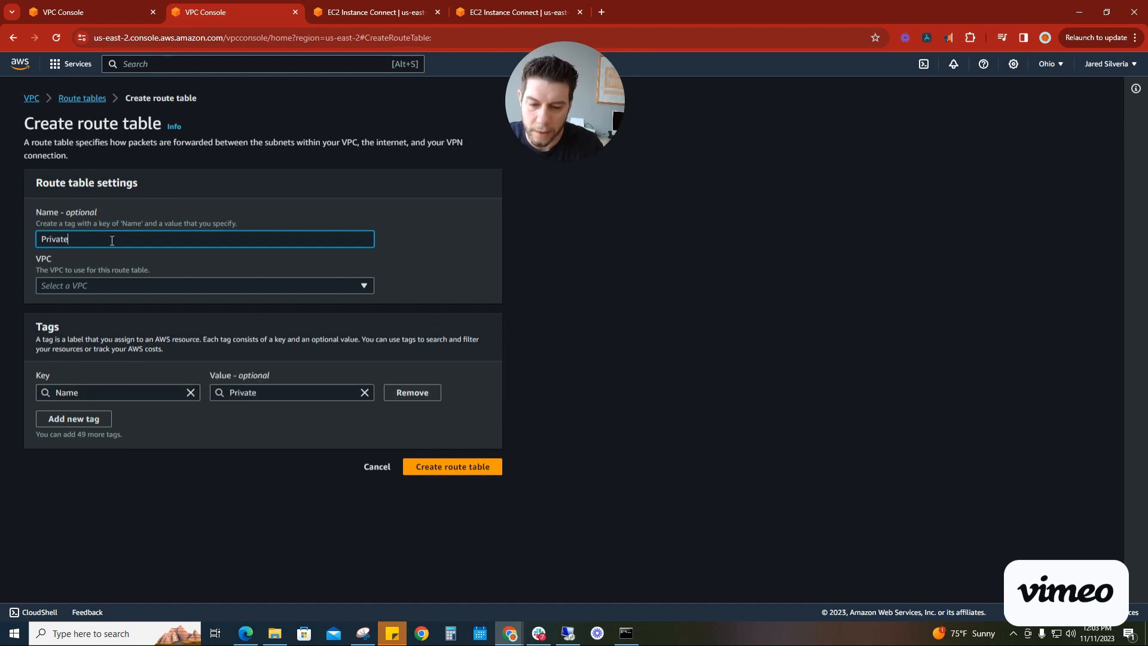
pyautogui.write('Table_D')
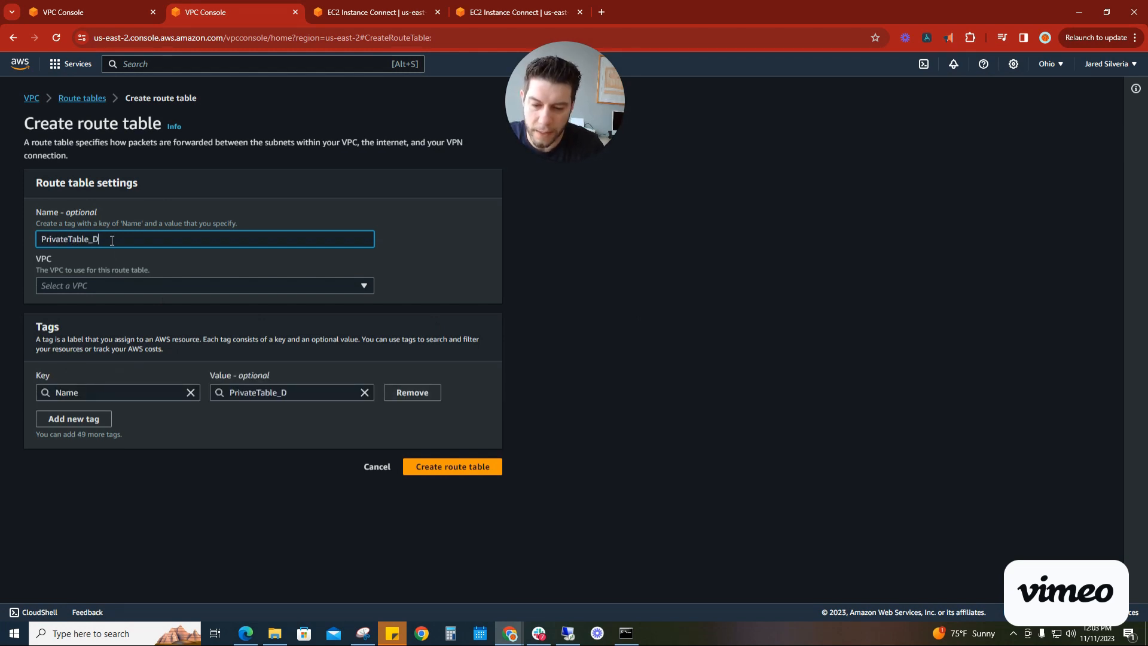
pyautogui.write('emo')
pyautogui.click(132, 287)
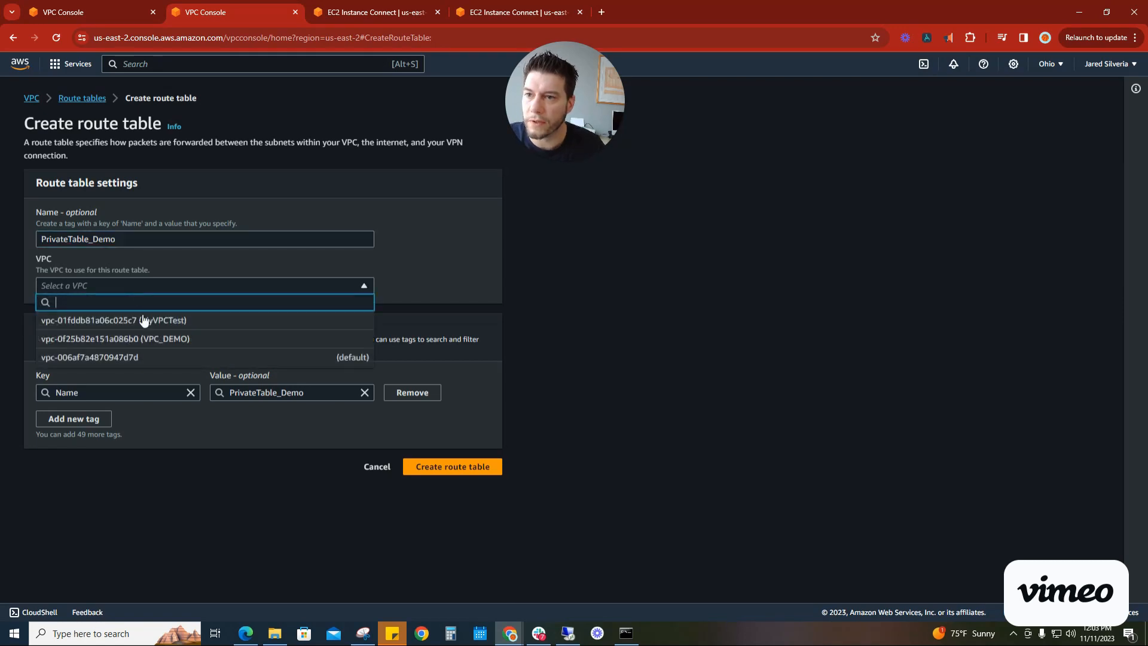
pyautogui.click(151, 334)
pyautogui.click(483, 466)
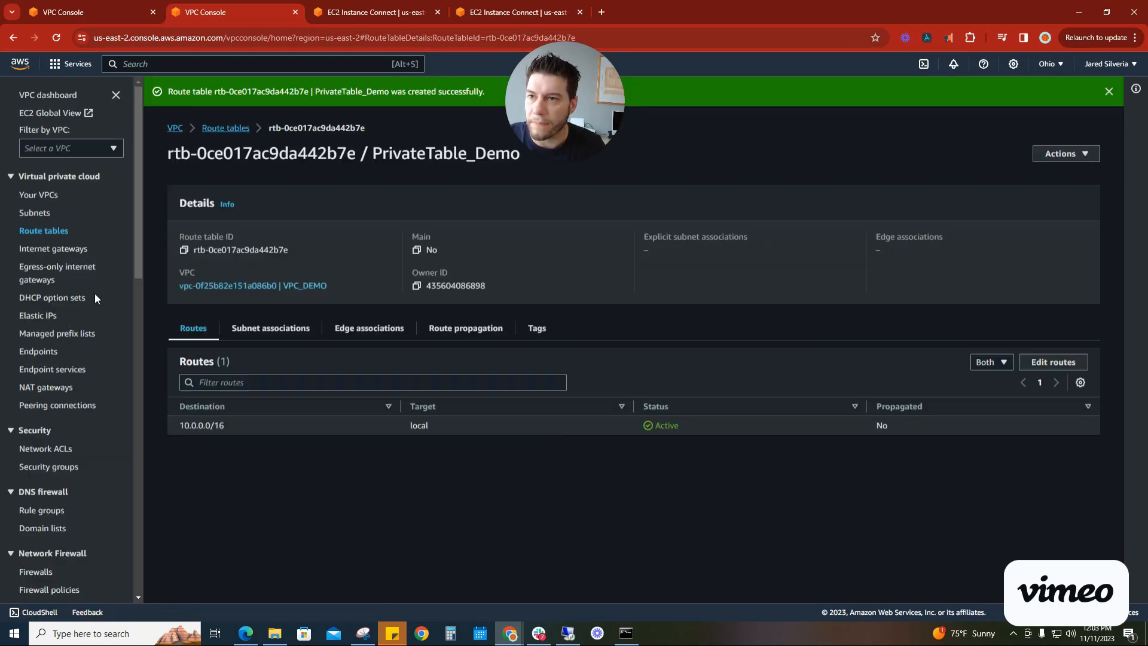
# - Associate the Public_Demo subnet with the PublicRoute_Demo route table and save the association
pyautogui.click(60, 235)
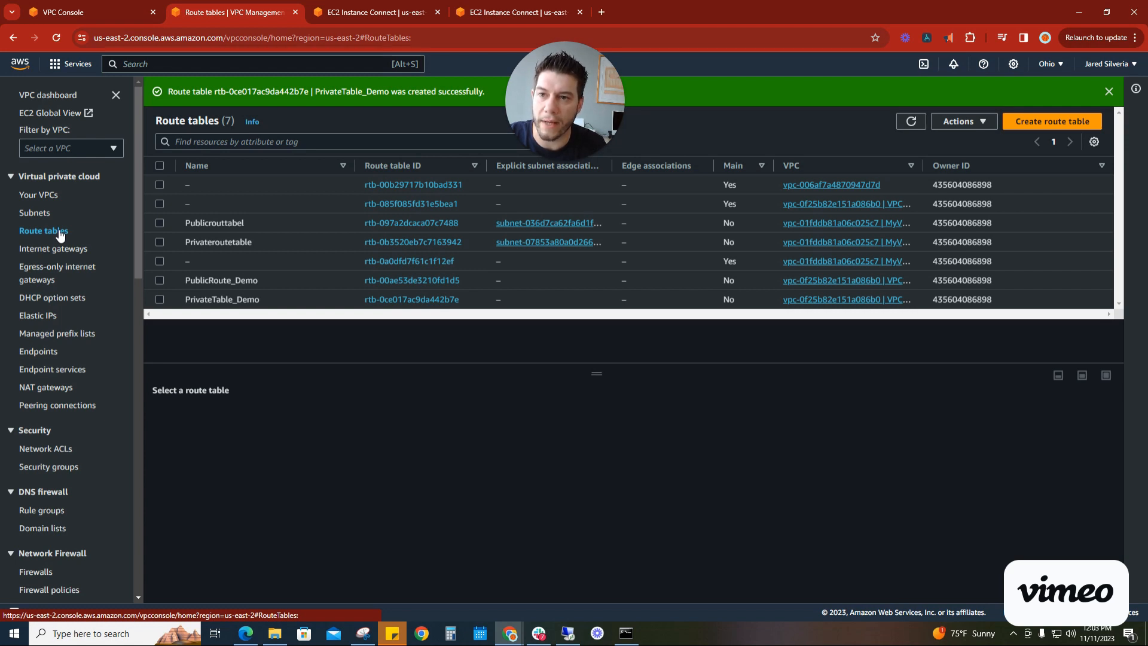
pyautogui.click(427, 287)
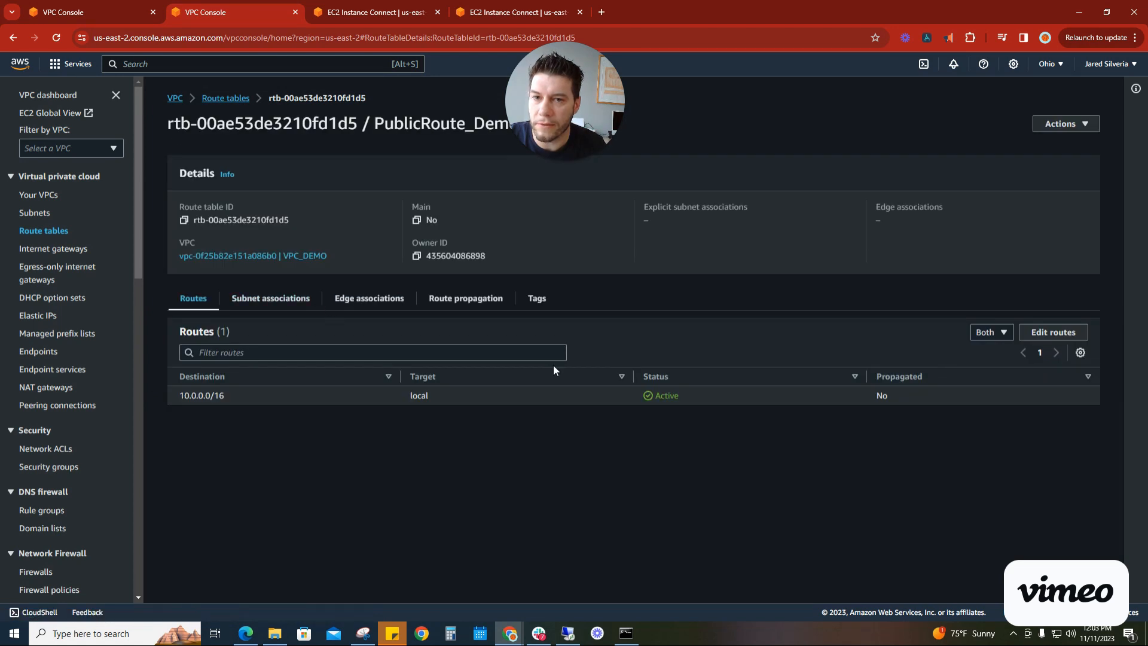
pyautogui.click(1070, 124)
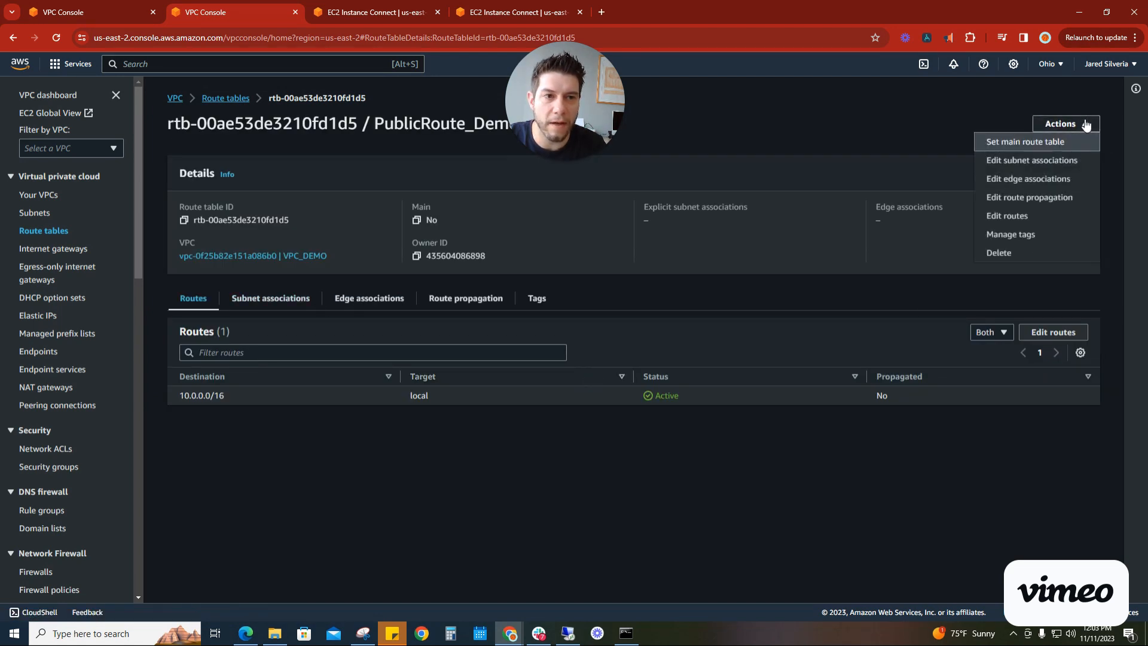
pyautogui.click(1024, 161)
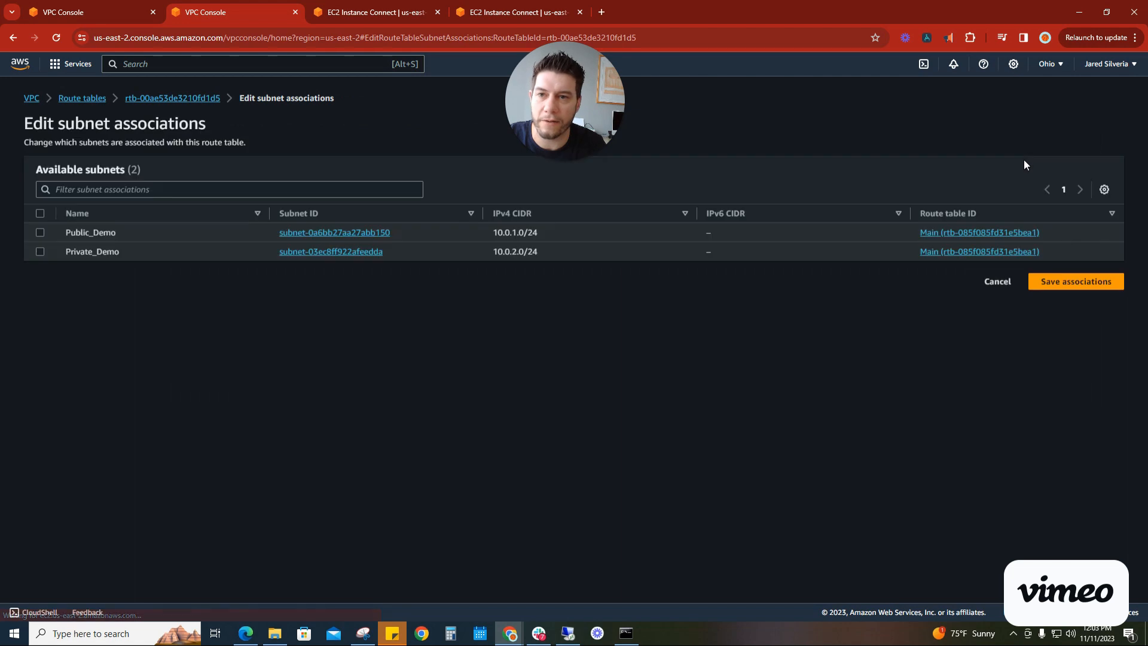
pyautogui.click(40, 232)
pyautogui.click(1053, 361)
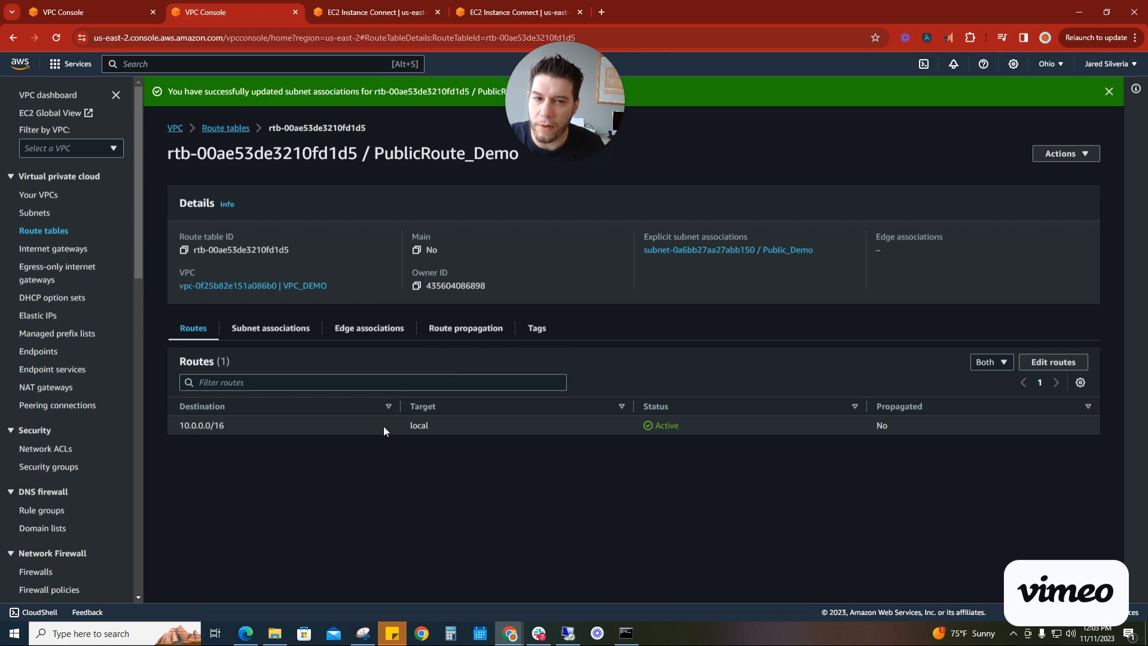
# - Add a route to PublicRoute_Demo with destination 0.0.0.0/0 and the Internet Gateway igw-0789b82d13f8a4713 as target, and save it
pyautogui.click(1058, 366)
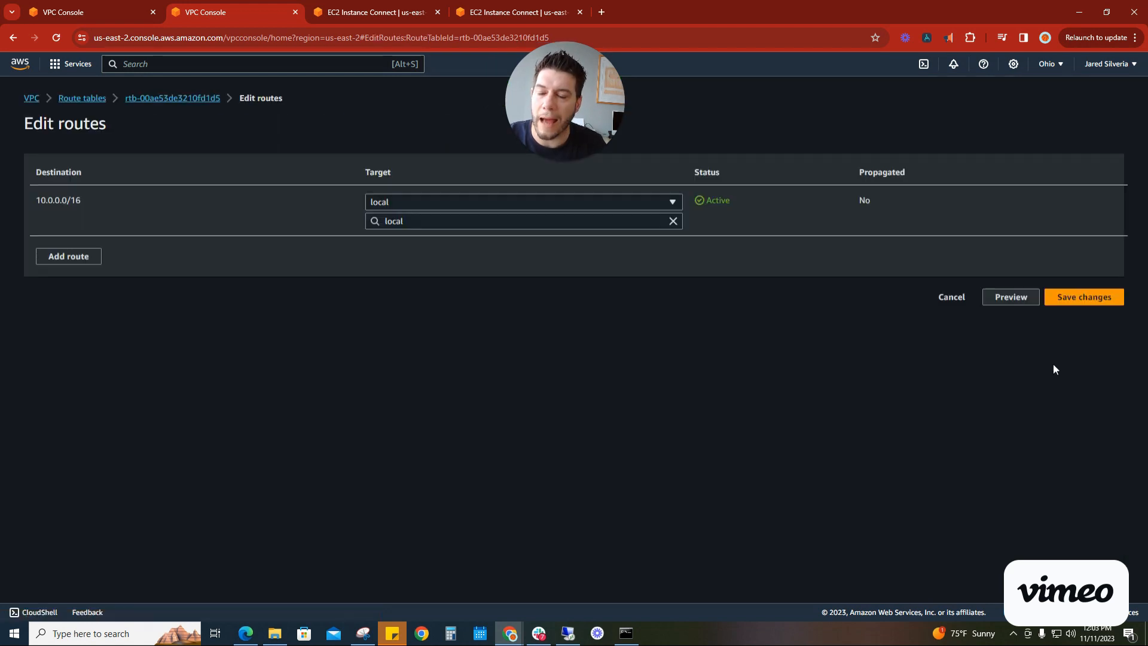
pyautogui.click(68, 256)
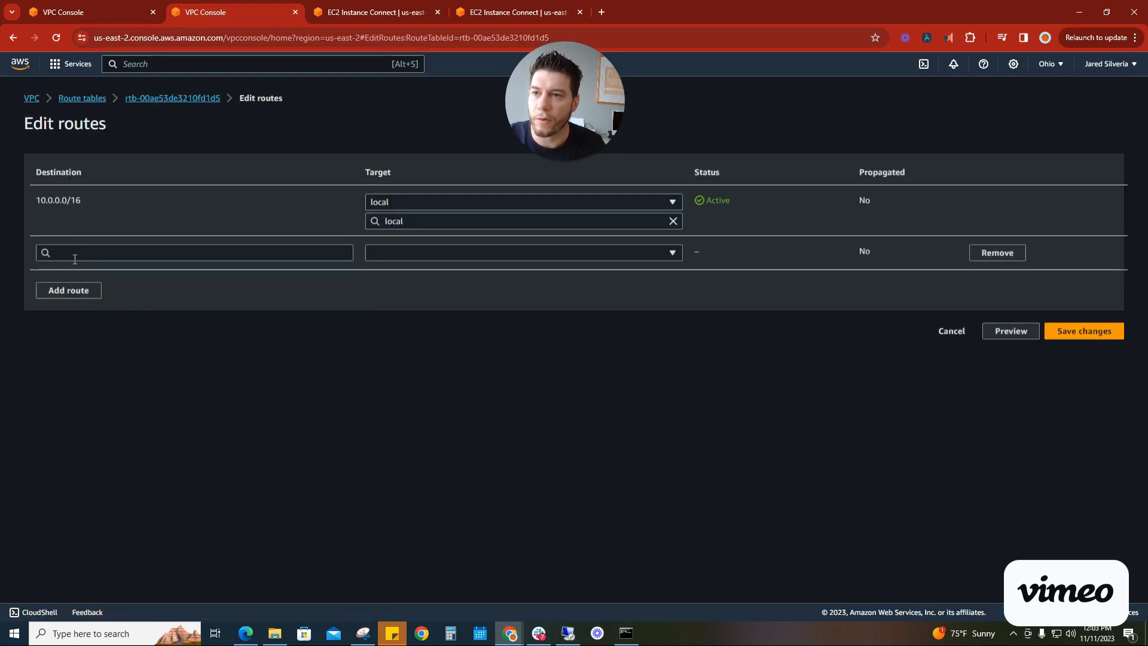
pyautogui.click(169, 253)
pyautogui.click(103, 268)
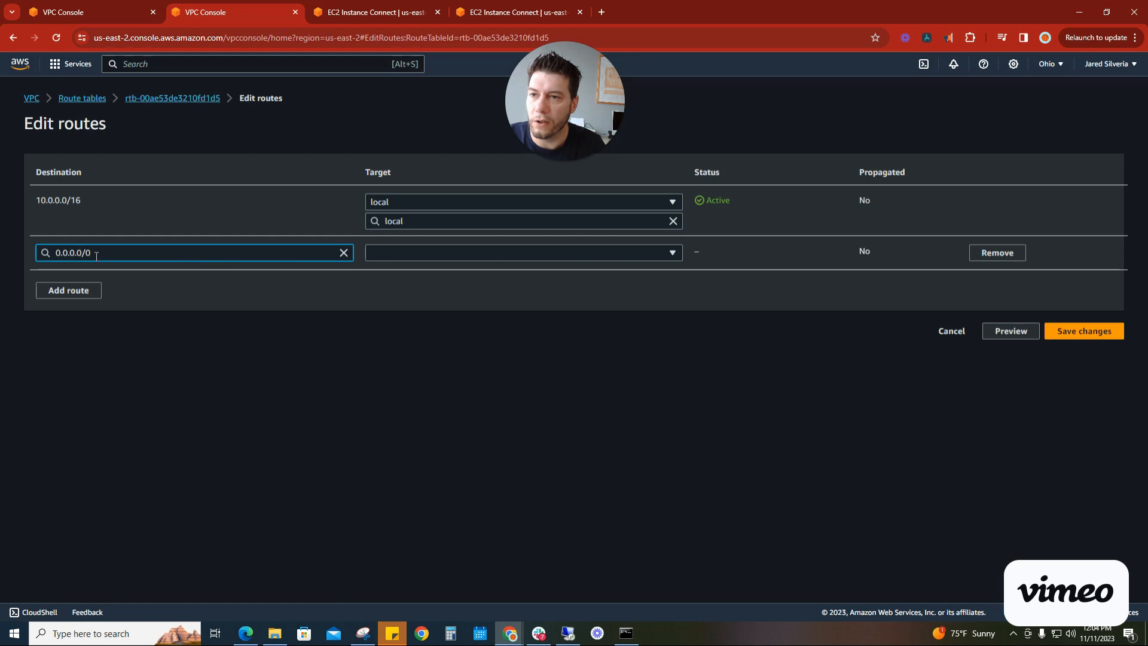
pyautogui.click(559, 254)
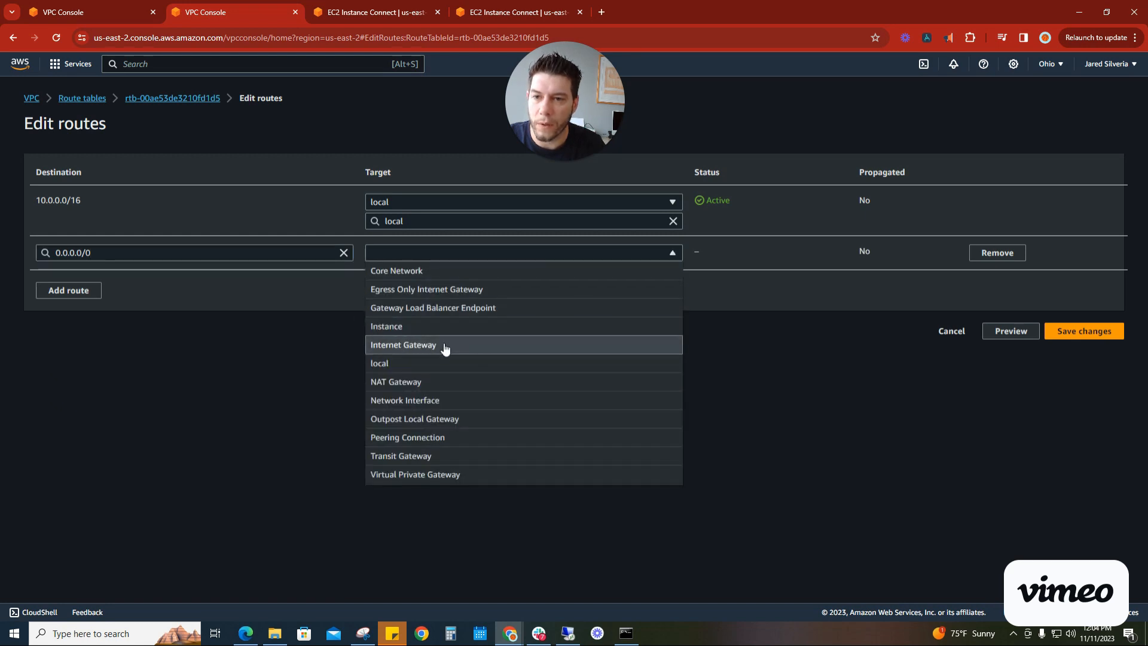
pyautogui.click(443, 343)
pyautogui.click(484, 273)
pyautogui.click(476, 308)
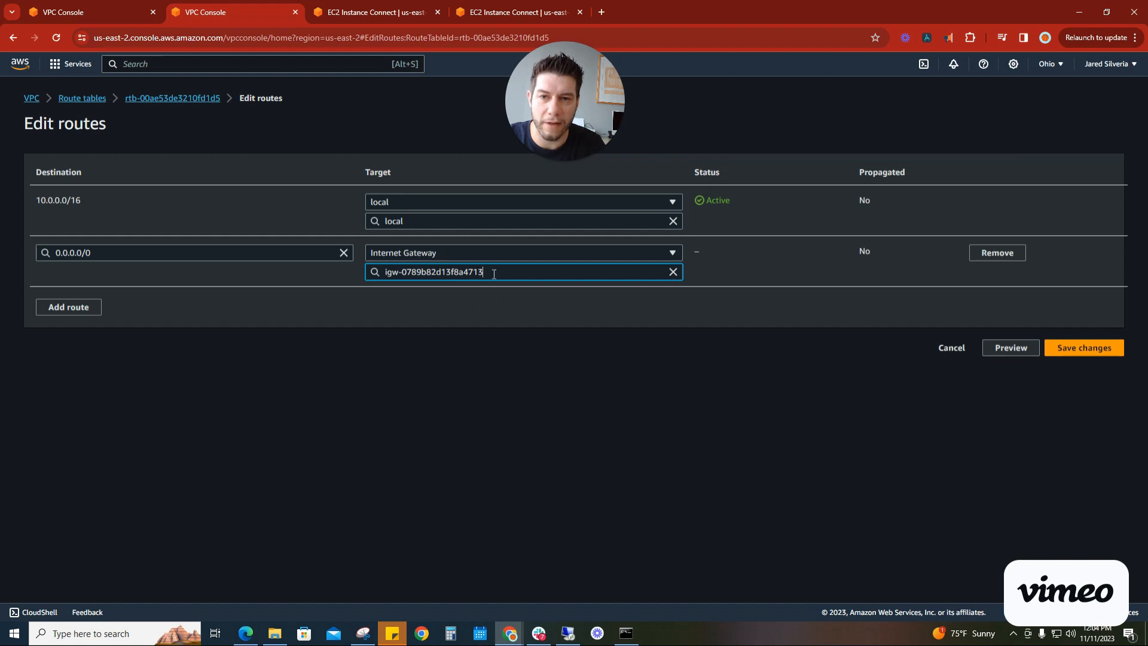
pyautogui.click(1085, 347)
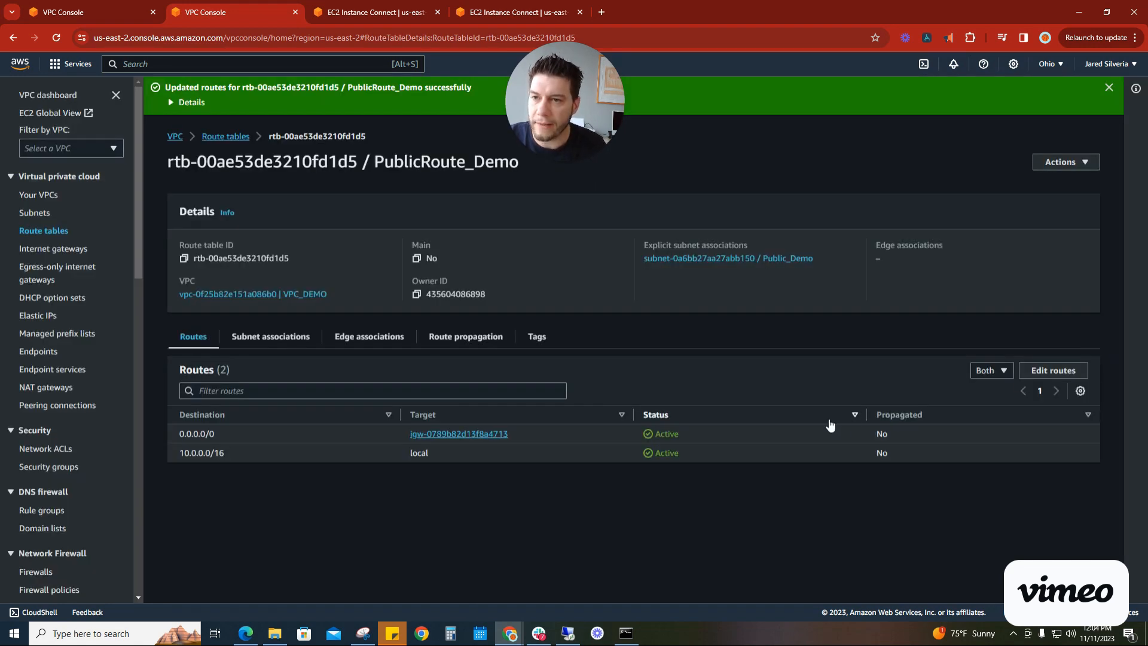
# - Open the running EC2 instances and connect to Public_Server_Demo using EC2 Instance Connect
pyautogui.click(249, 63)
pyautogui.write('ec2')
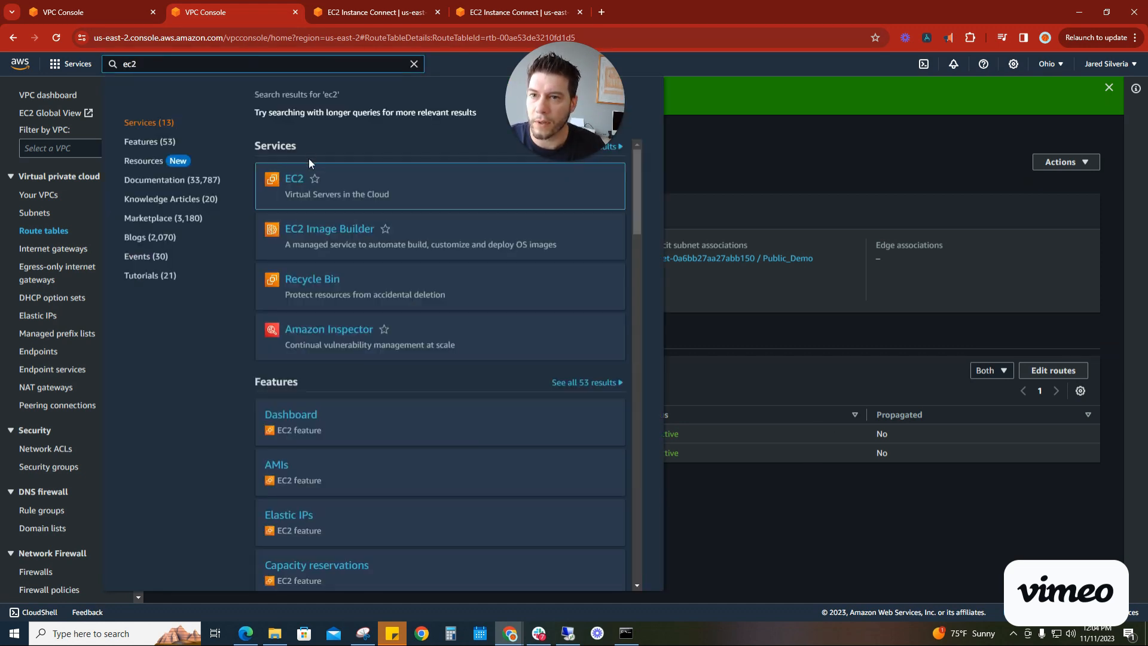
pyautogui.click(294, 179)
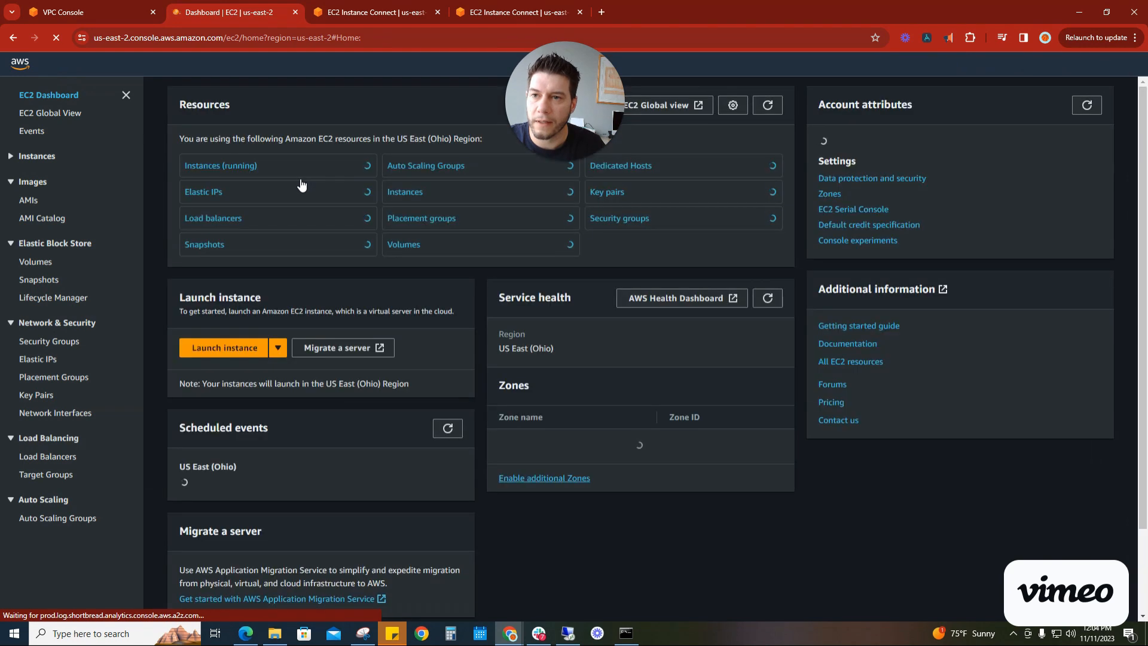
pyautogui.click(218, 167)
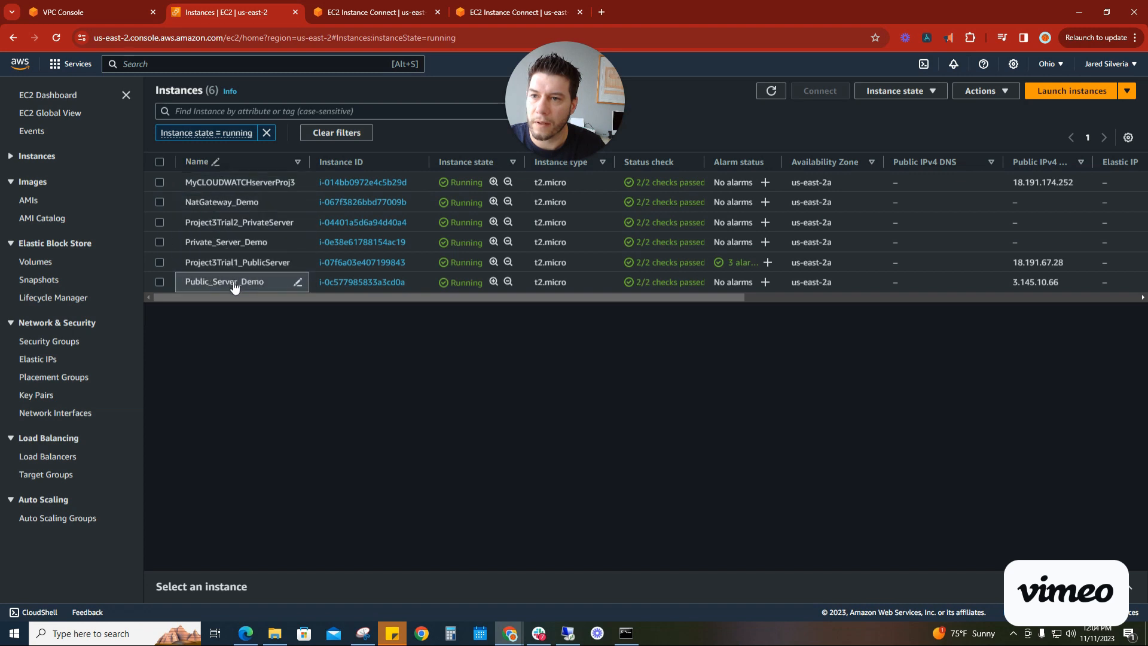
pyautogui.rightClick(356, 283)
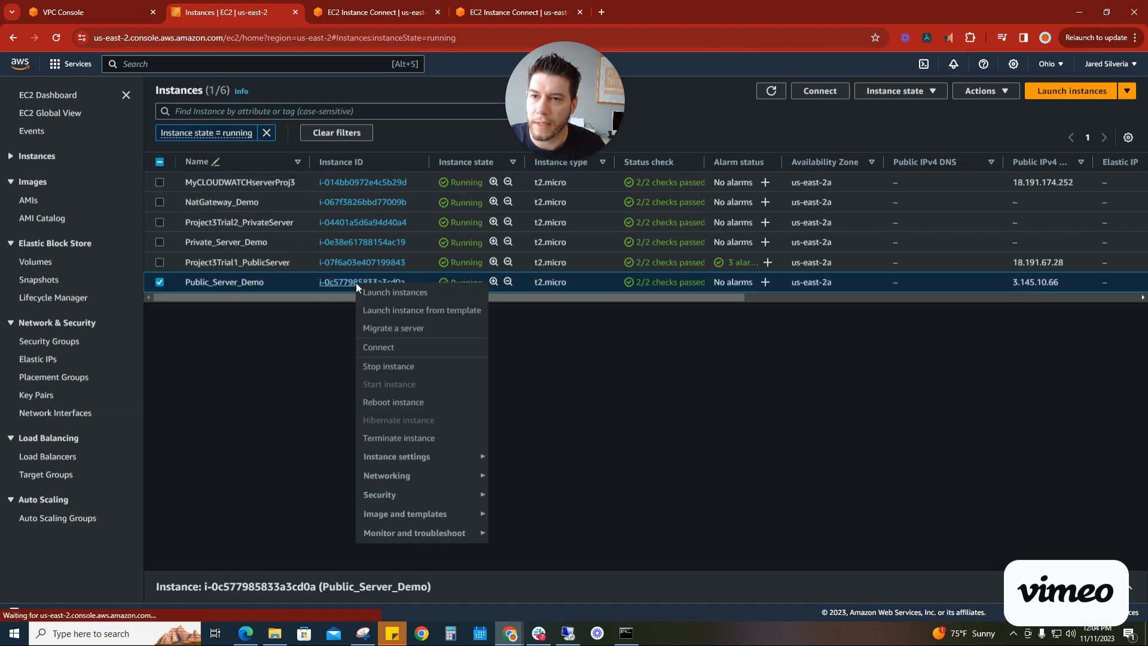
pyautogui.click(395, 347)
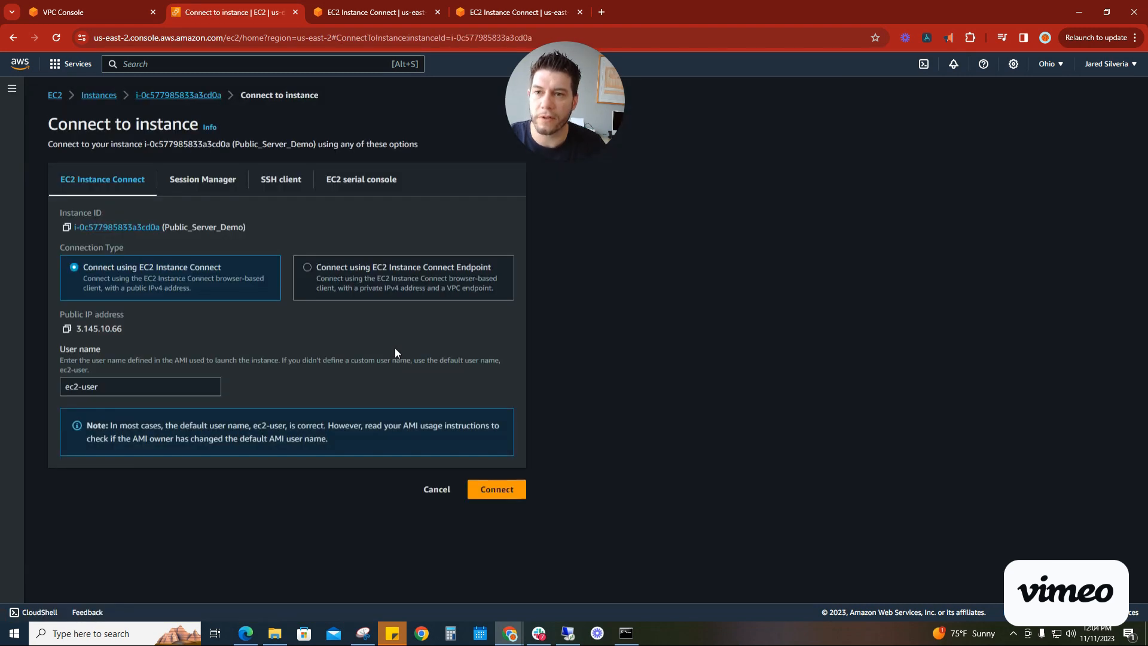
pyautogui.click(508, 491)
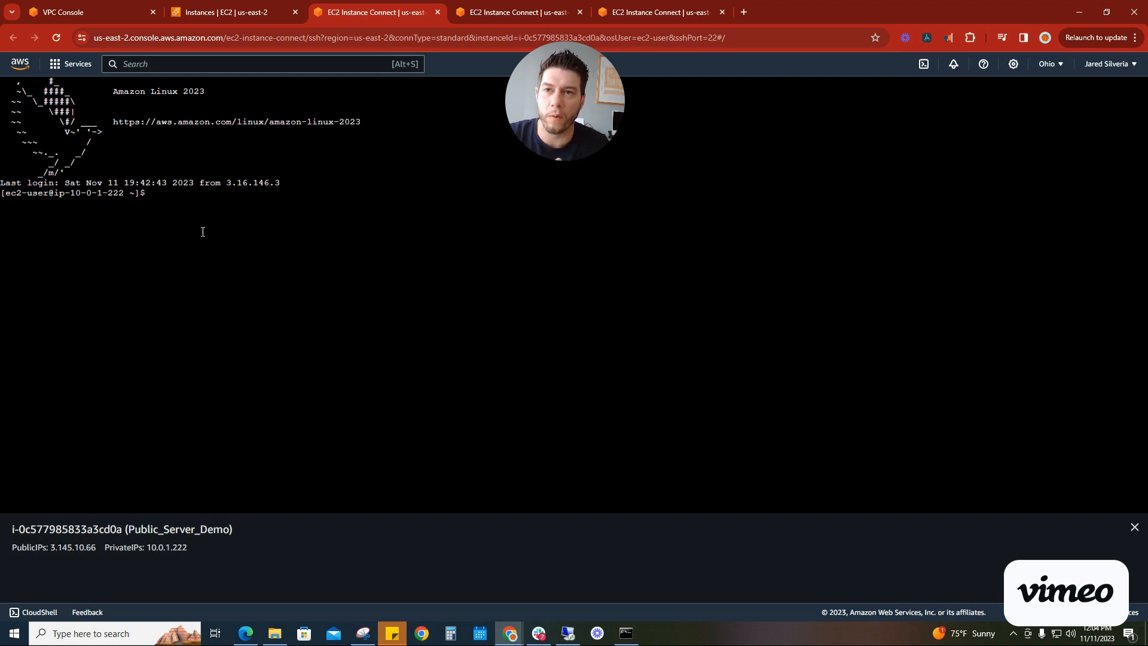
# - Return to the EC2 instances list and start launching a new instance named NatGatewayDemo1
pyautogui.click(232, 12)
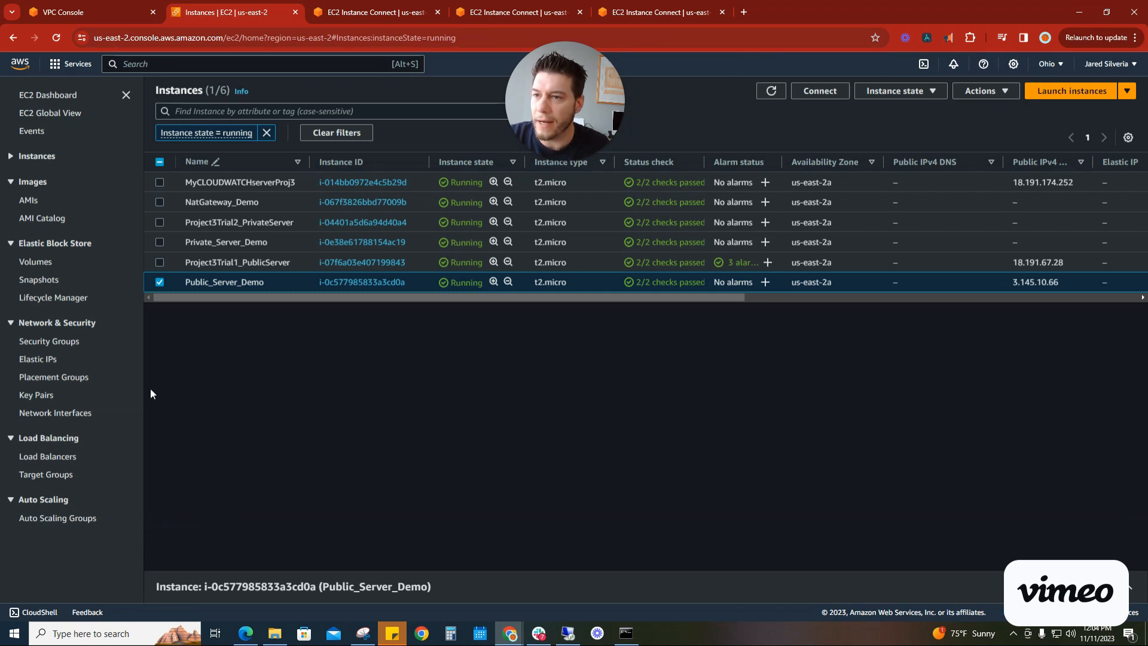
pyautogui.click(1071, 91)
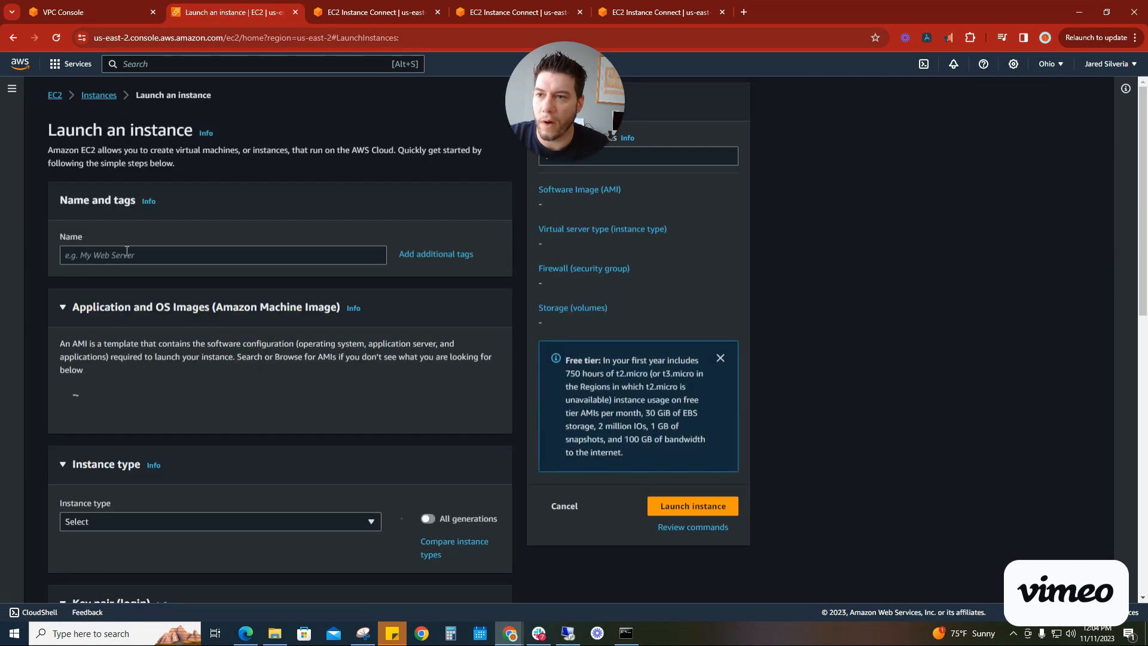
pyautogui.click(126, 251)
pyautogui.write('Nat')
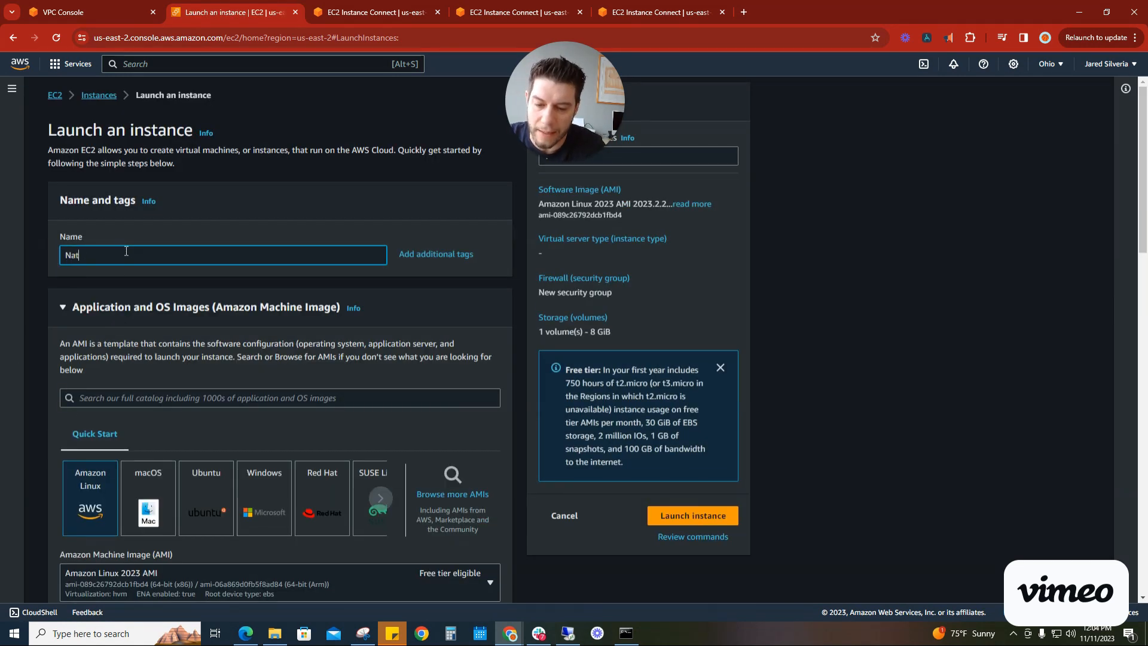
pyautogui.write('GatewayDe')
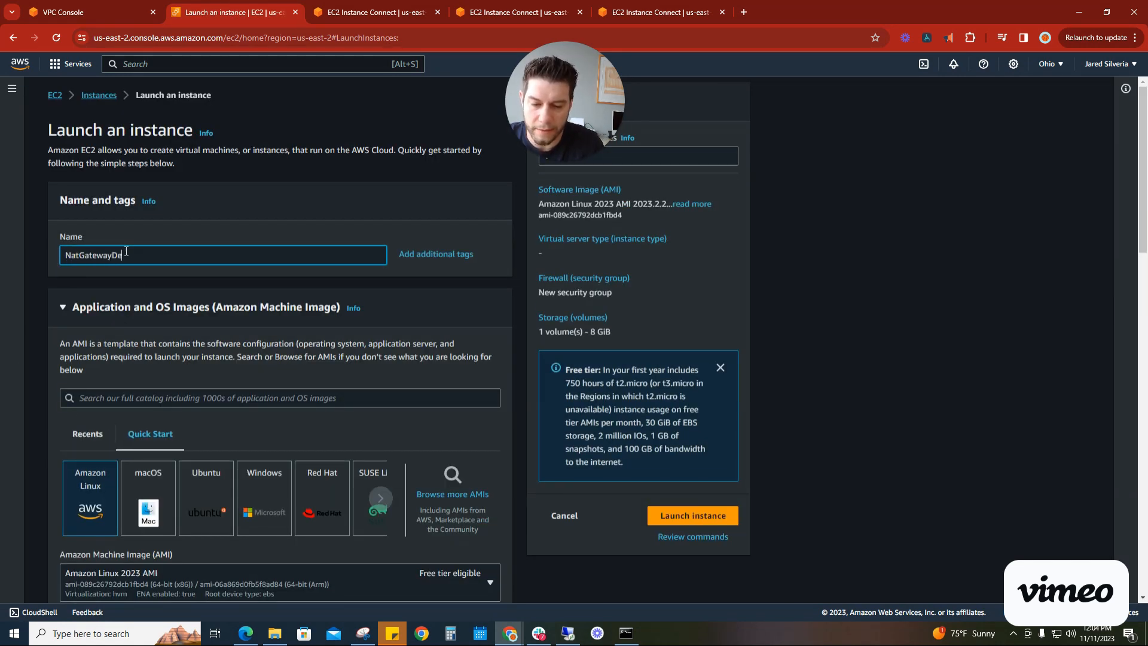
pyautogui.write('mo1')
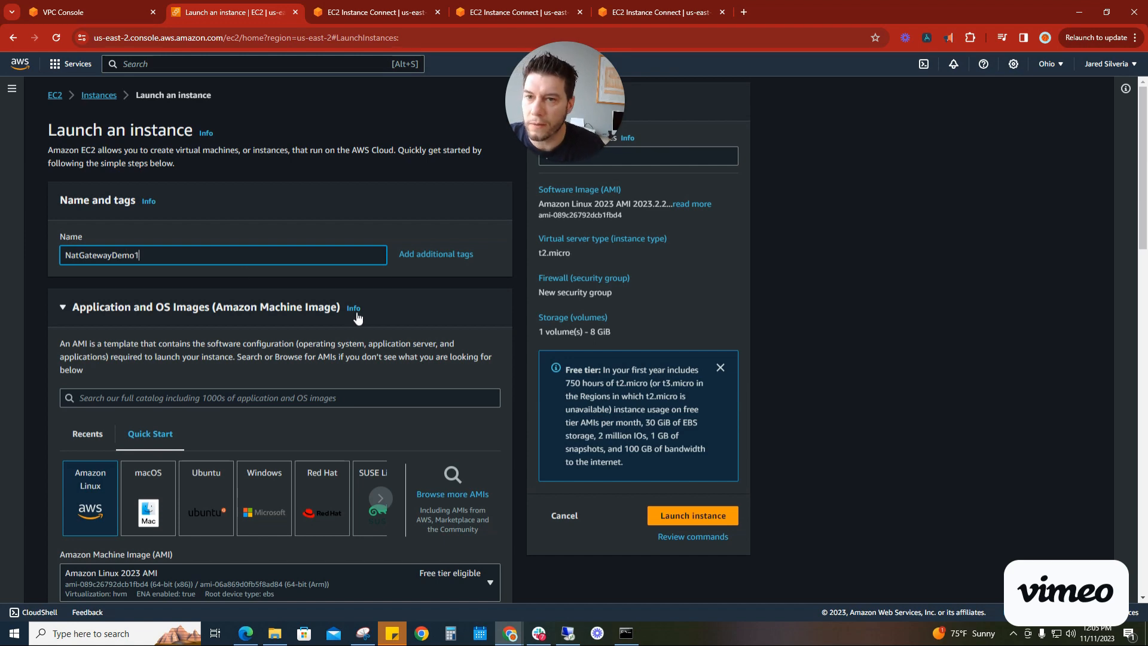
# - Select the SecureKey1 key pair for the new NAT gateway instance
pyautogui.click(513, 329)
pyautogui.scroll(-5, 504, 329)
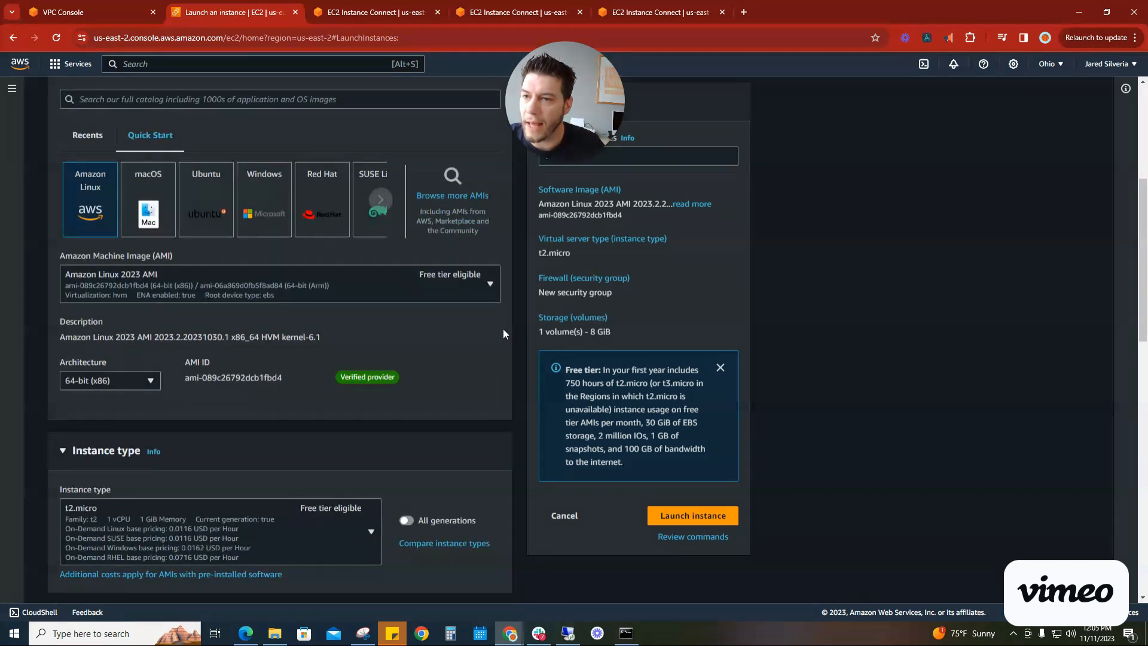
pyautogui.scroll(-3, 155, 390)
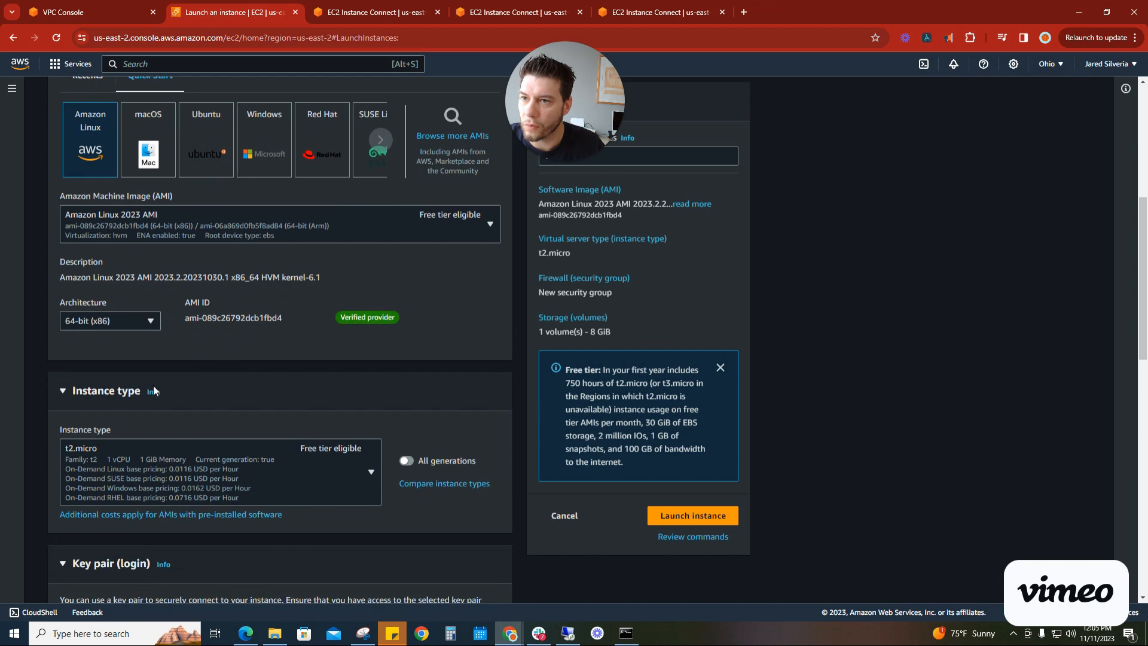
pyautogui.scroll(-2, 181, 405)
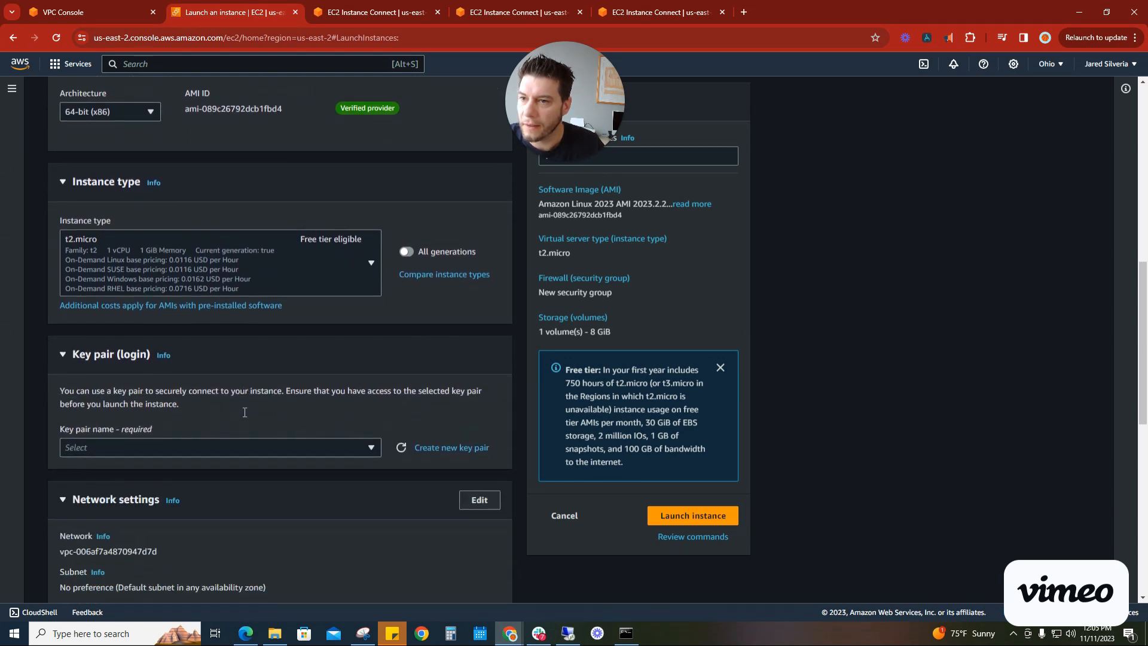
pyautogui.click(298, 360)
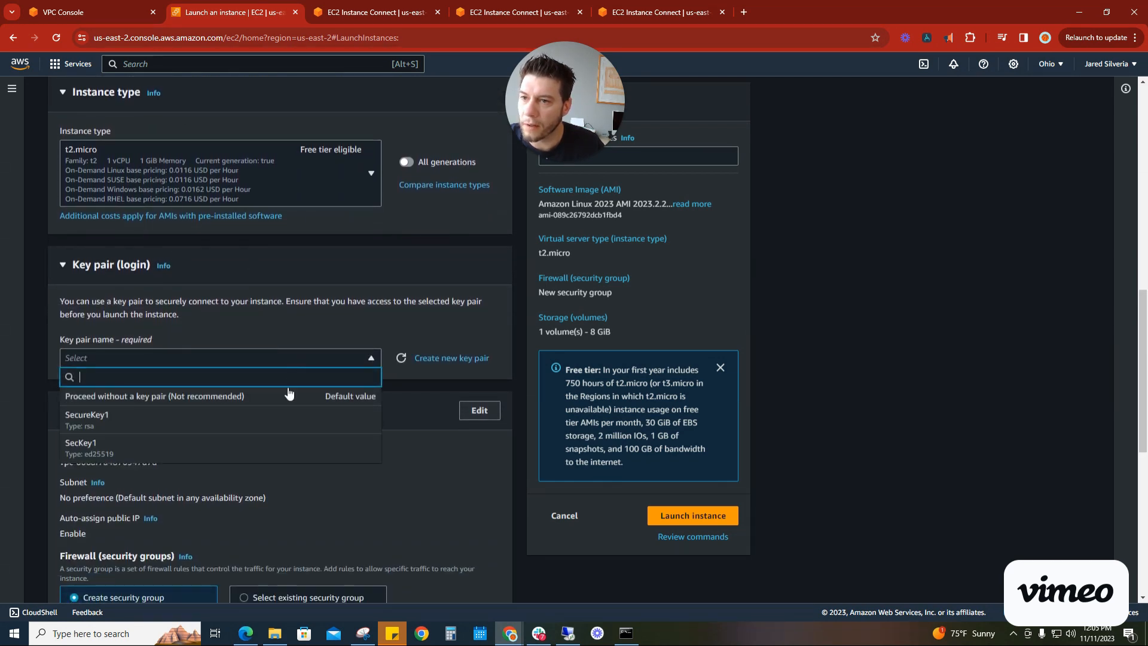
pyautogui.click(365, 412)
# - Edit the new instance's network settings to place it in VPC_DEMO
pyautogui.scroll(-3, 388, 409)
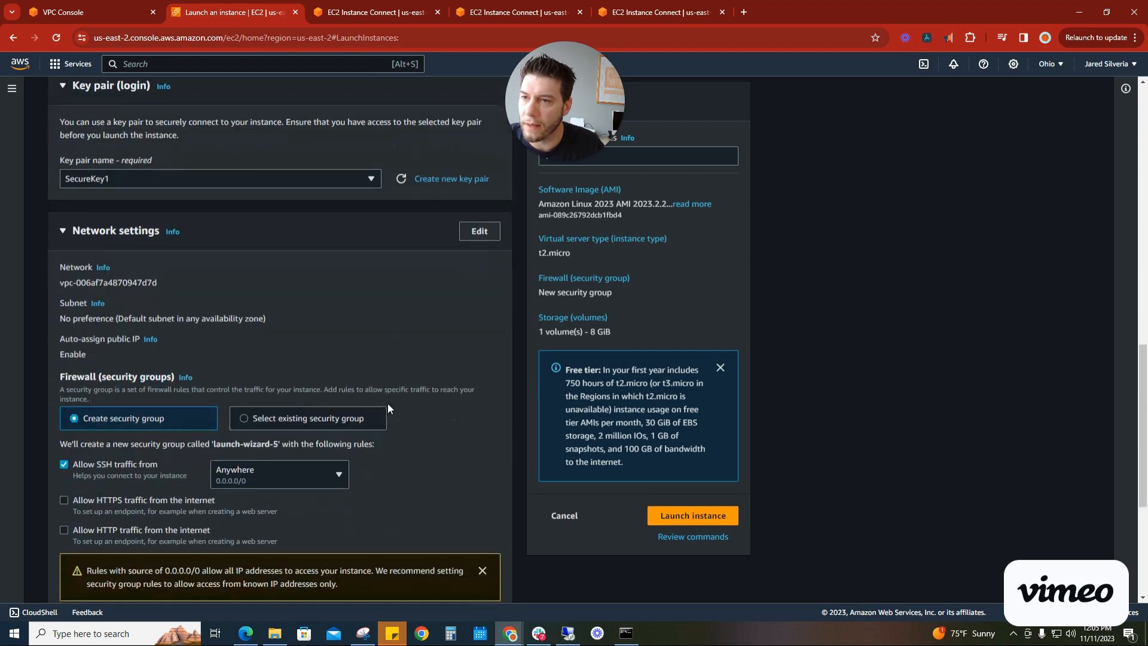
pyautogui.click(481, 231)
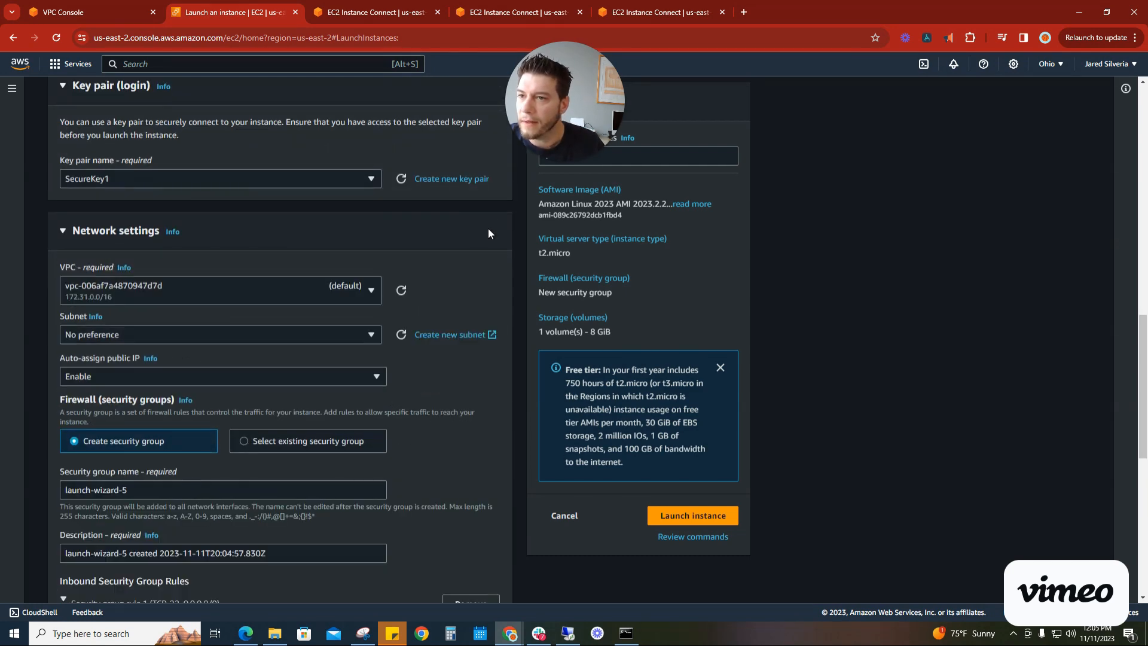
pyautogui.click(372, 291)
pyautogui.click(242, 372)
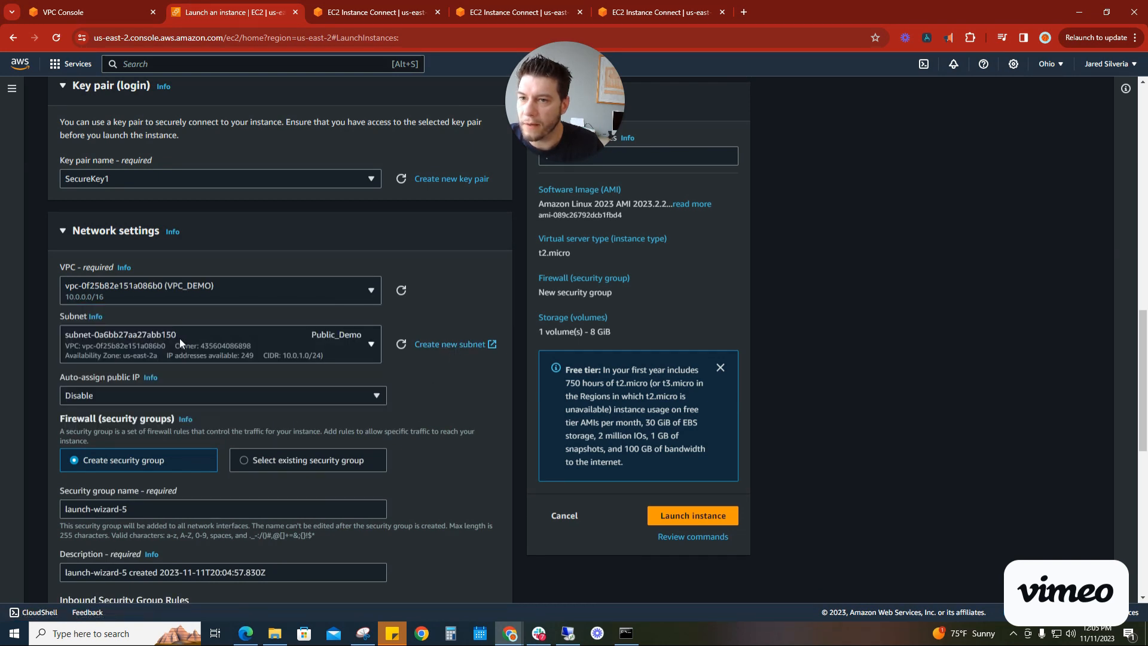
# - Set the new instance's subnet to Private_Demo in the network settings
pyautogui.click(368, 340)
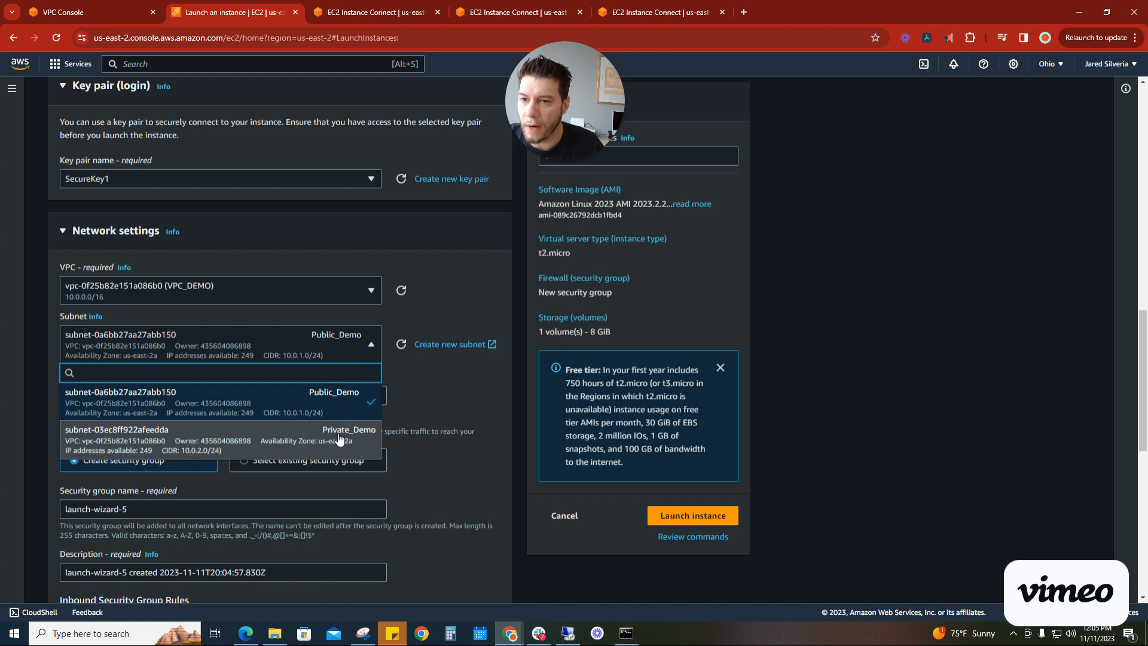
pyautogui.click(339, 437)
pyautogui.click(339, 346)
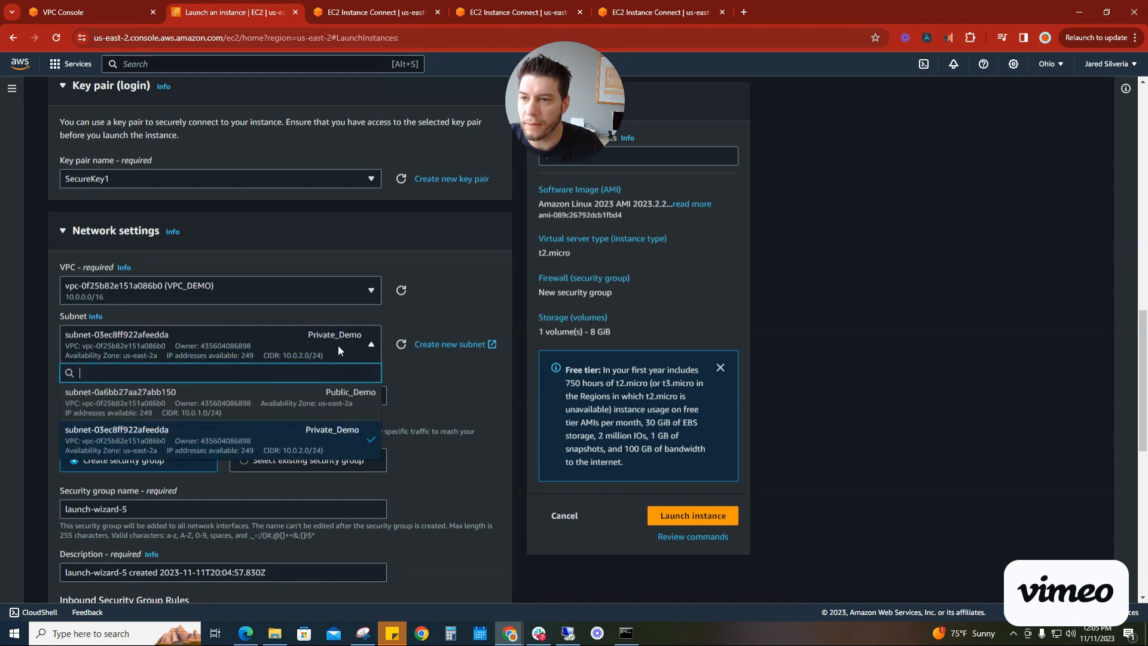
pyautogui.click(257, 404)
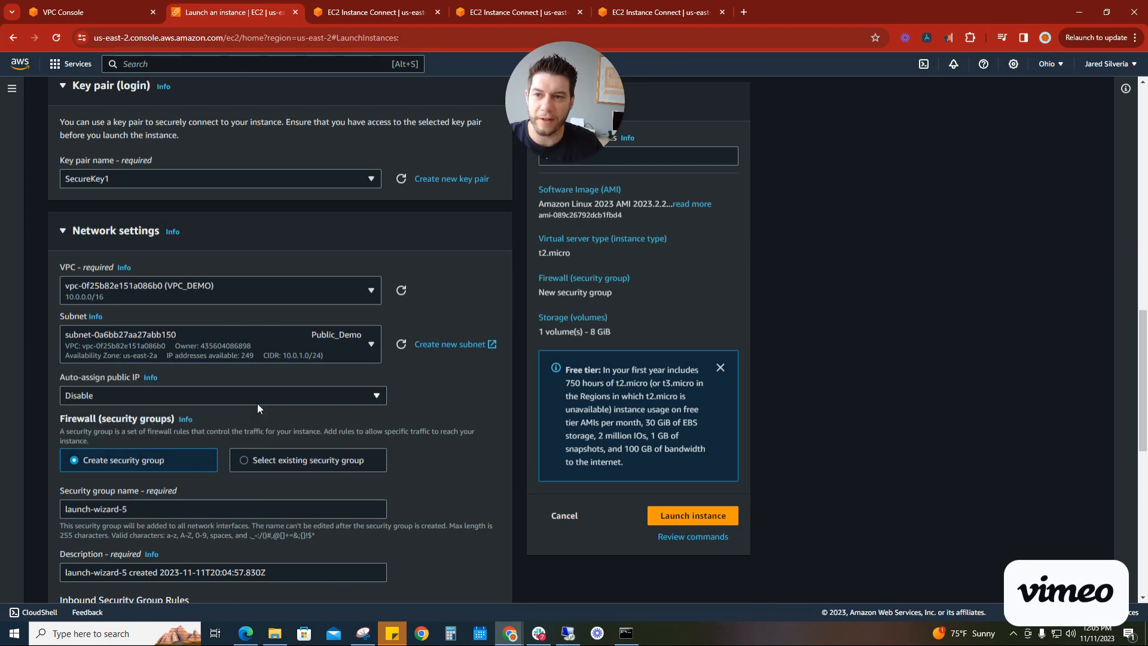
pyautogui.click(272, 356)
pyautogui.click(276, 432)
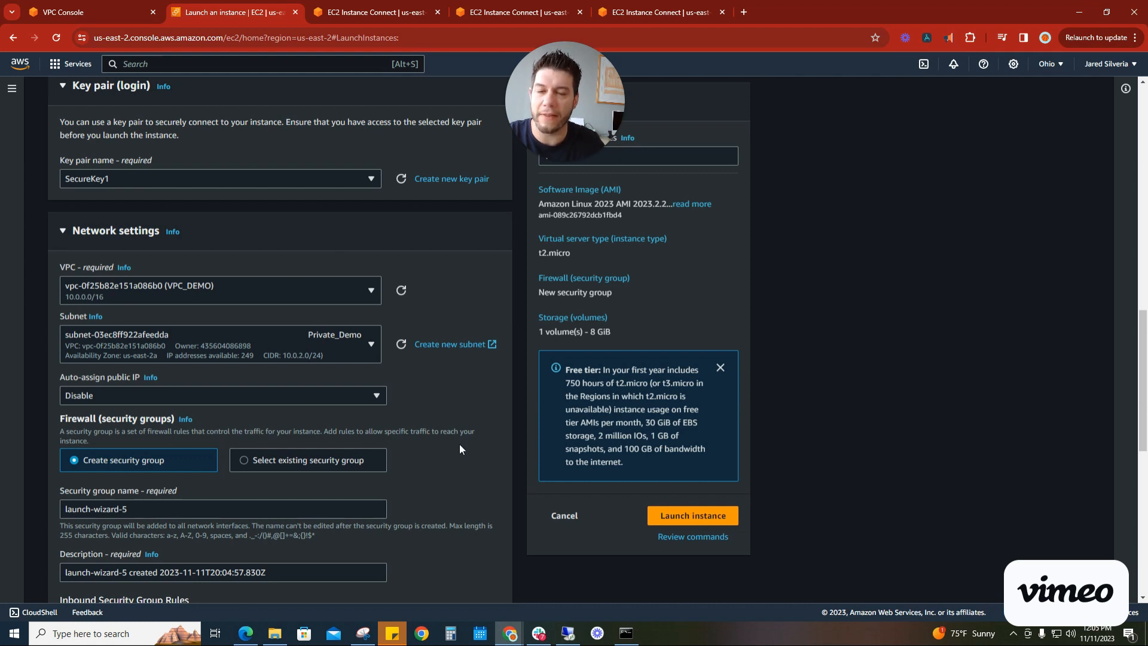
# - Name the new instance's security group NatGatewayDemo1
pyautogui.scroll(-2, 488, 451)
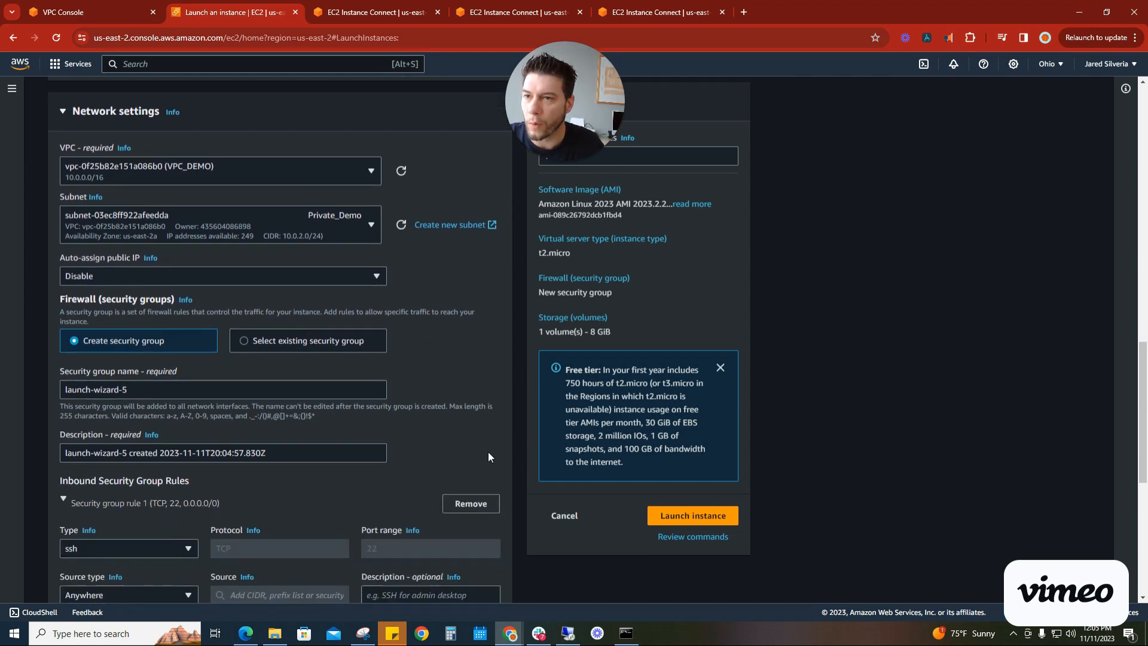
pyautogui.moveTo(144, 390); pyautogui.dragTo(33, 389)
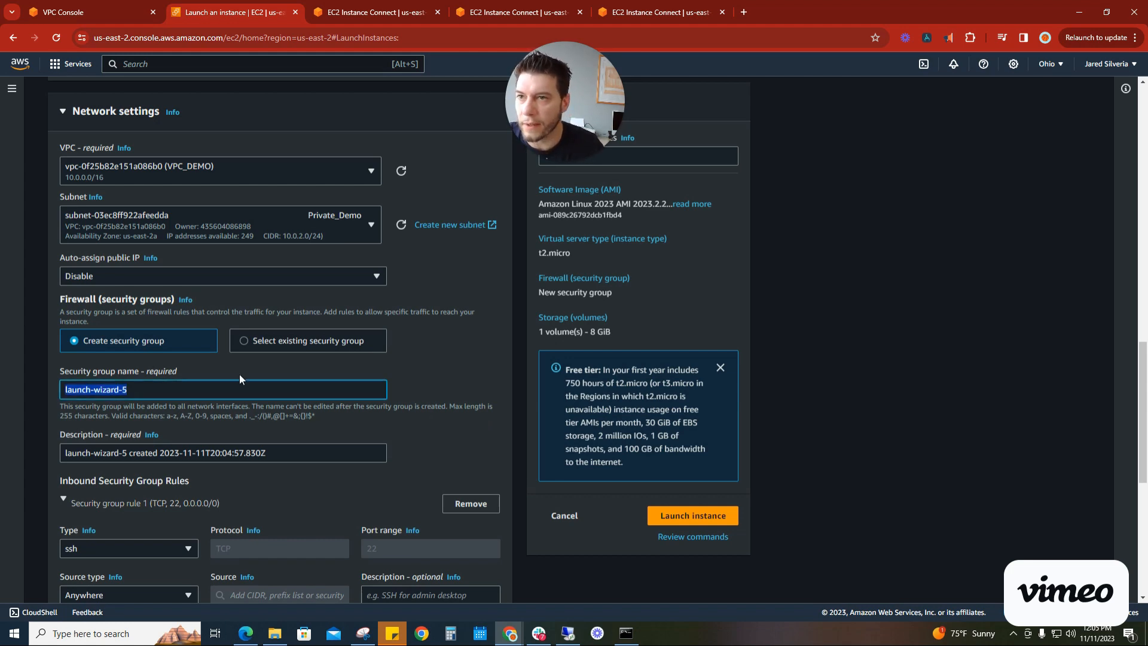
pyautogui.scroll(4, 264, 372)
pyautogui.scroll(10, 264, 384)
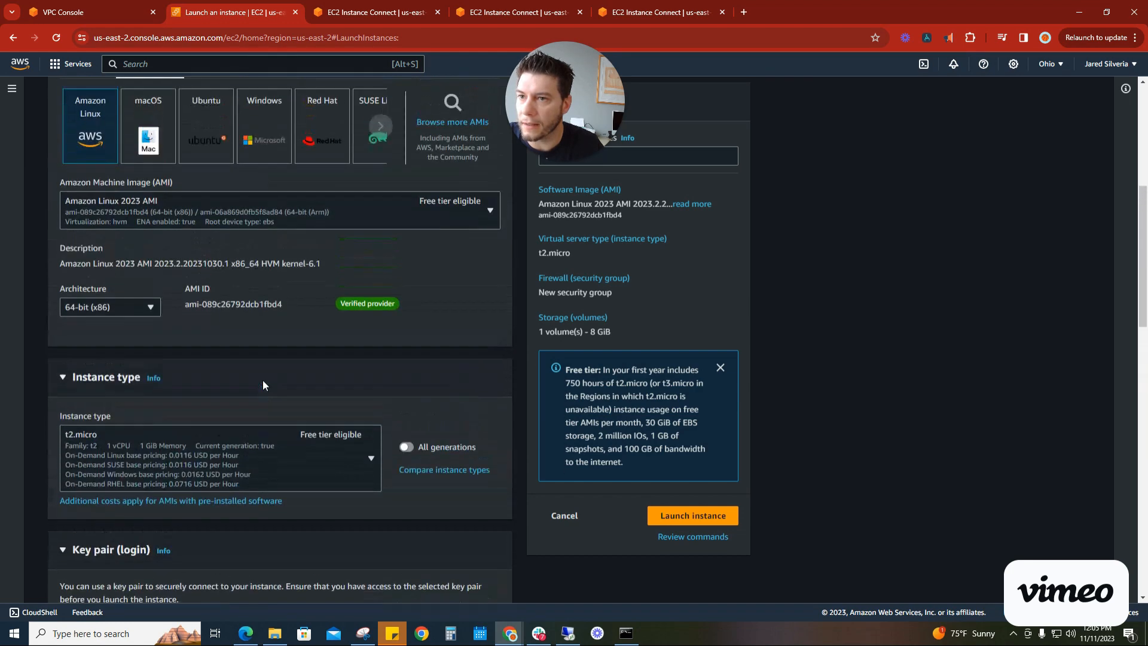
pyautogui.scroll(-12, 264, 384)
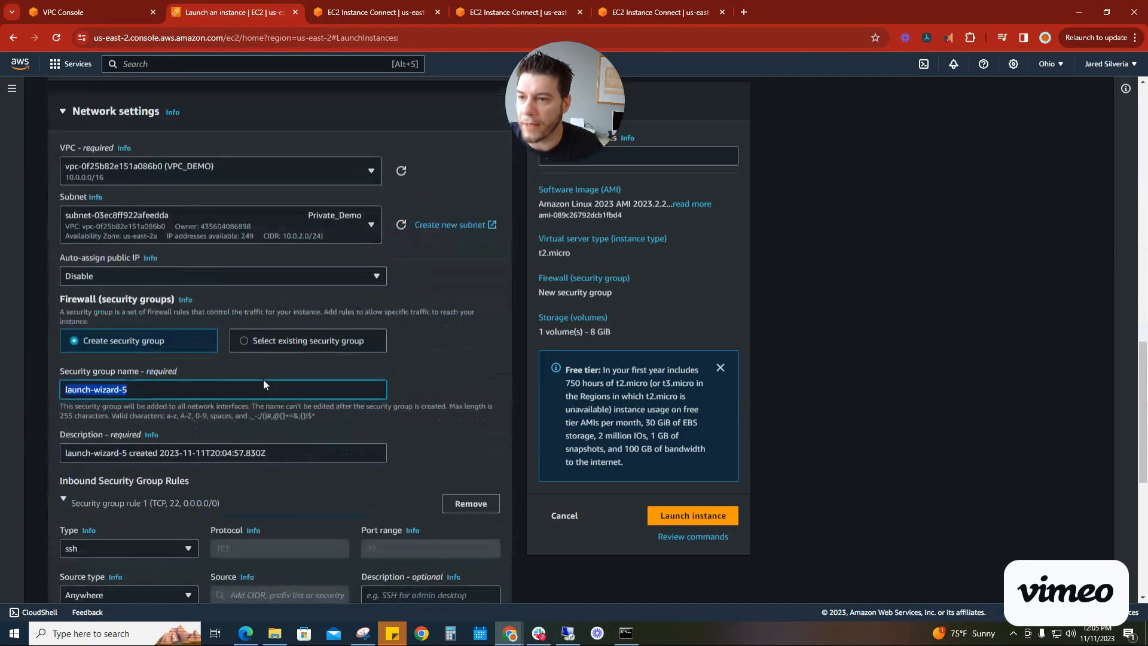
pyautogui.write('NatG')
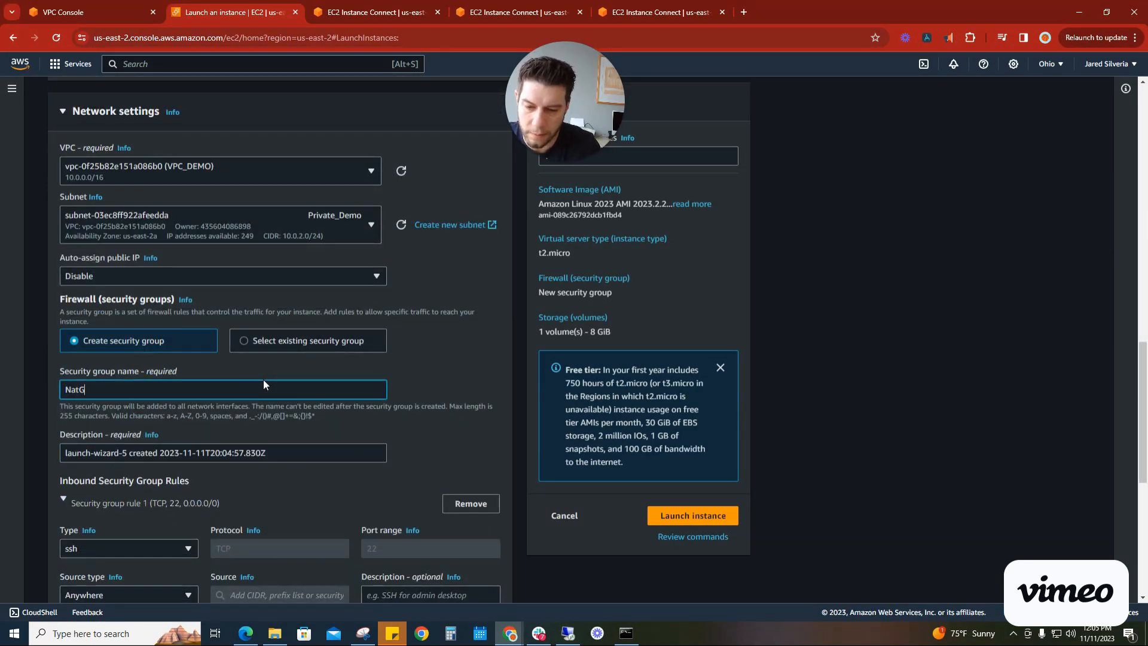
pyautogui.write('ateway')
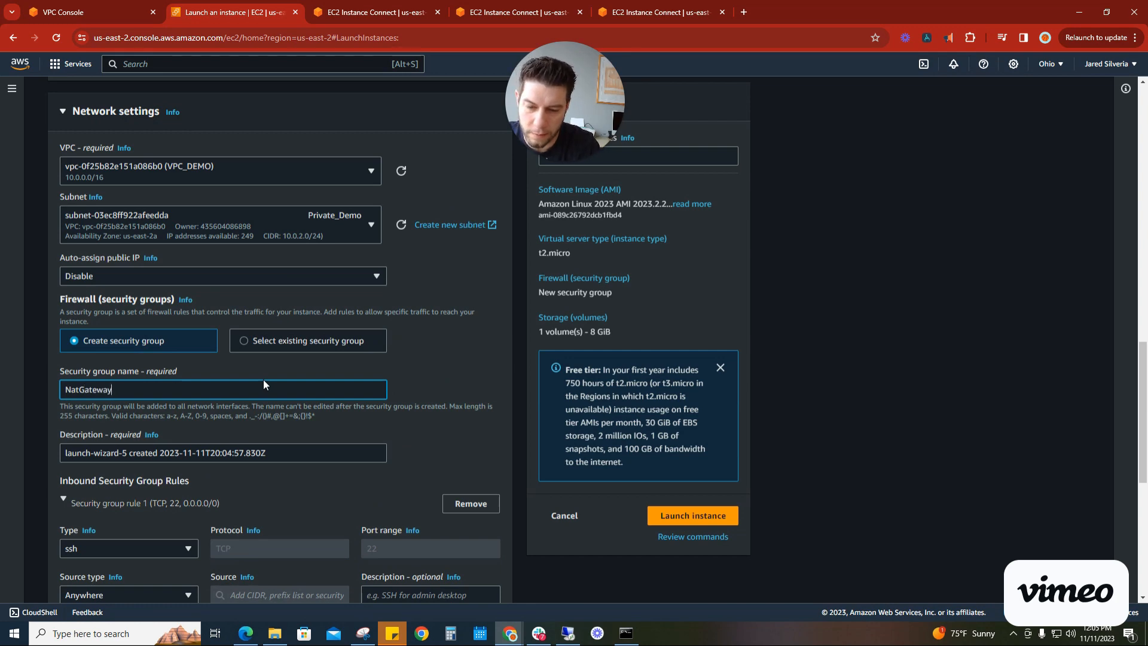
pyautogui.write('Demo1')
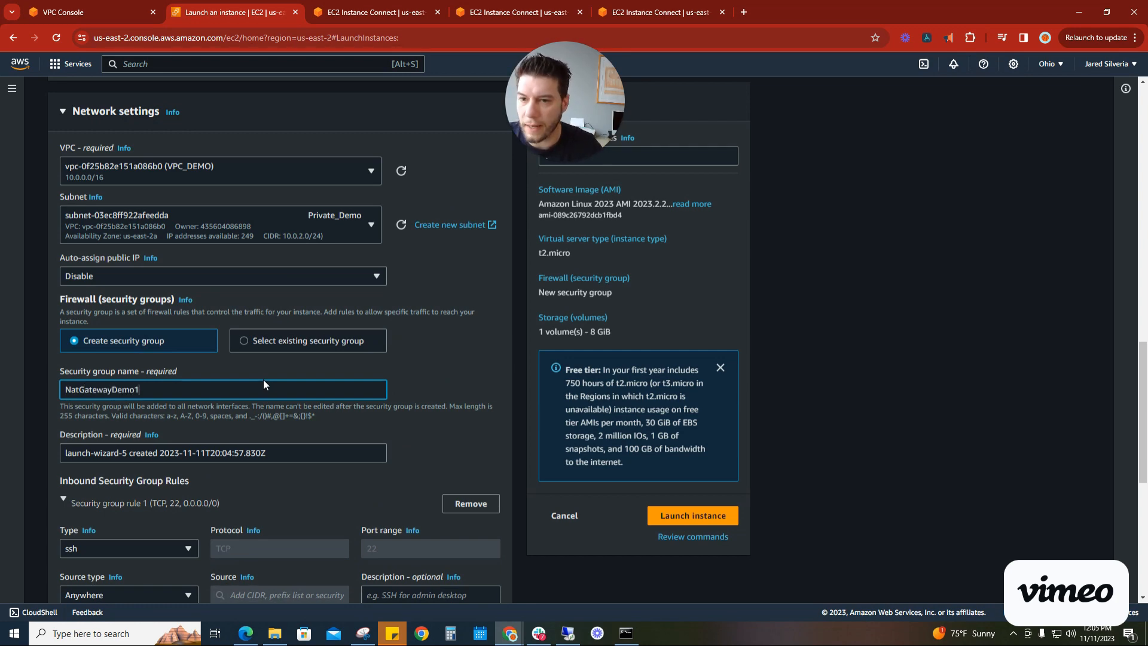
# - Launch the NAT gateway instance, keeping the default SSH rule and storage settings
pyautogui.click(501, 443)
pyautogui.scroll(-4, 504, 462)
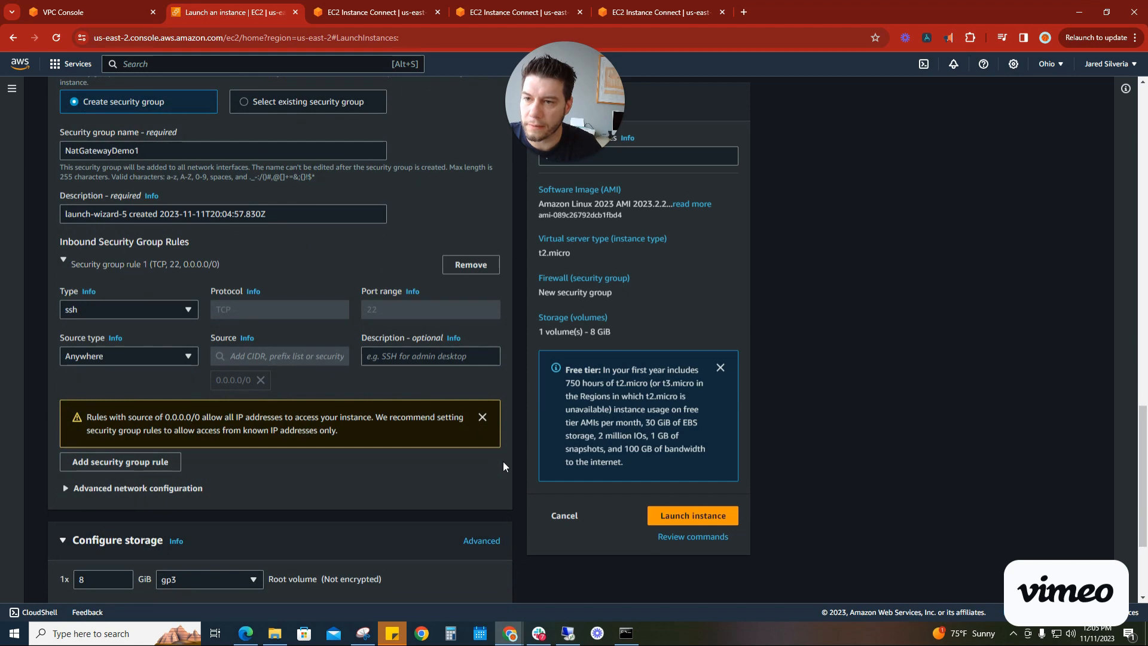
pyautogui.scroll(-3, 503, 462)
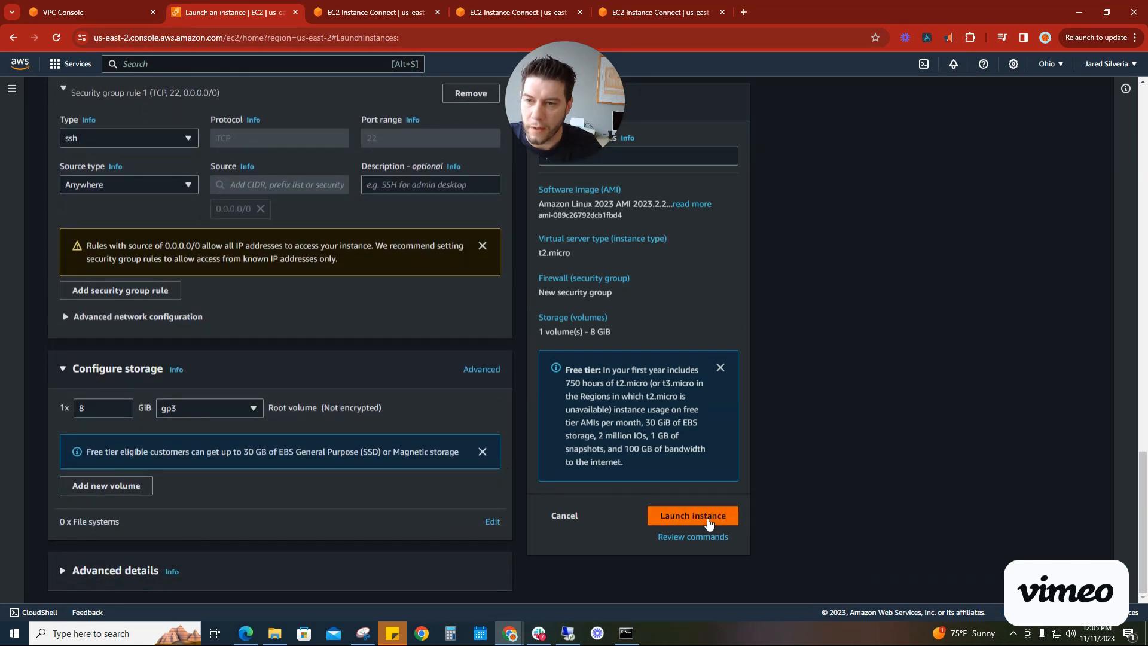
pyautogui.click(708, 519)
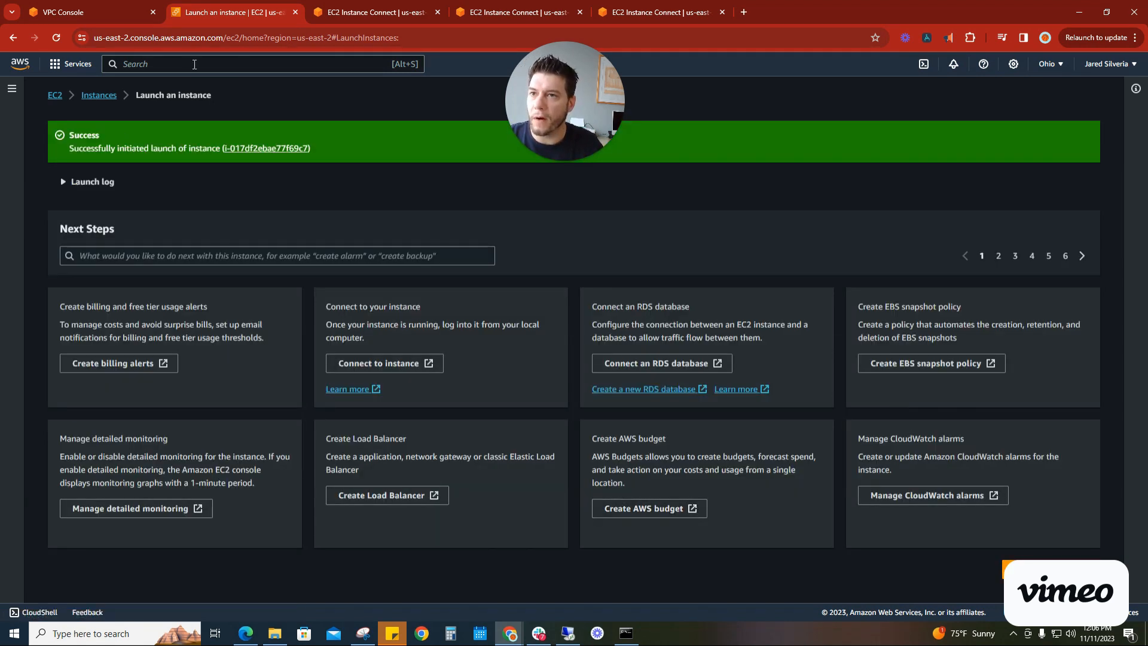
# - Search the AWS services for VPC and open its NAT gateways list
pyautogui.write('V')
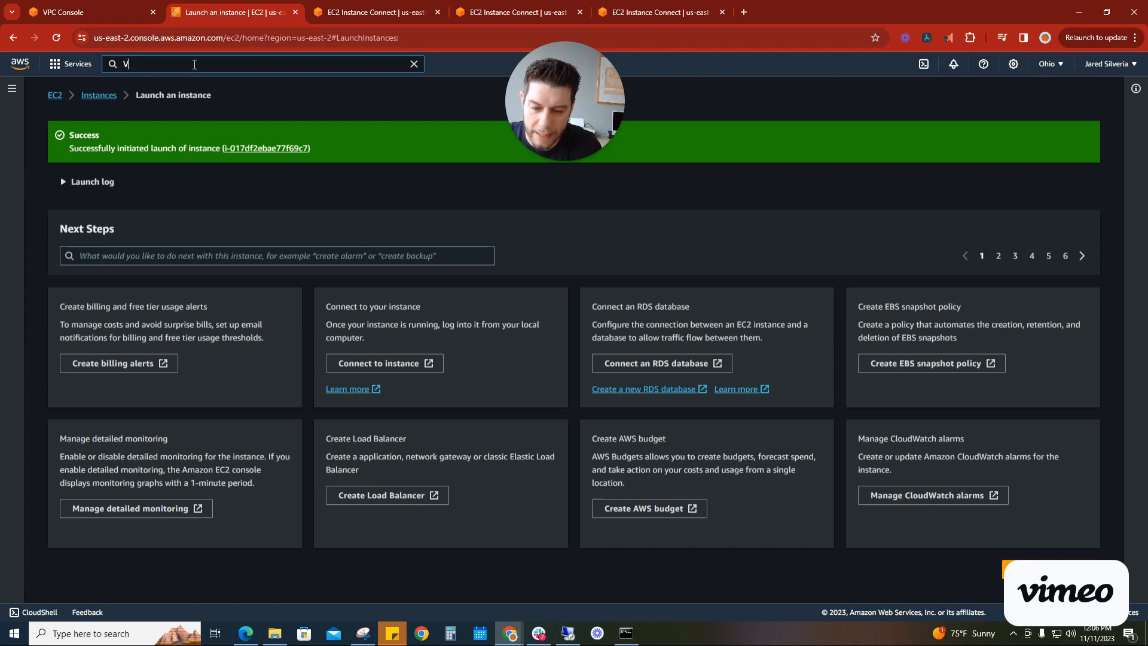
pyautogui.write('PC')
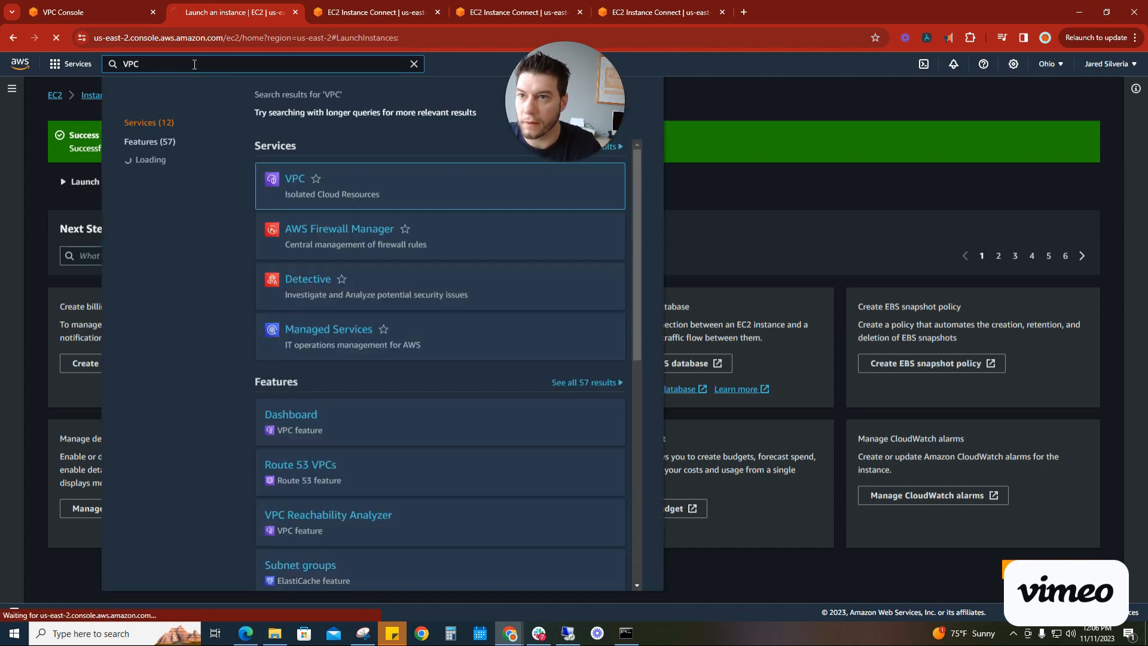
pyautogui.press('Return')
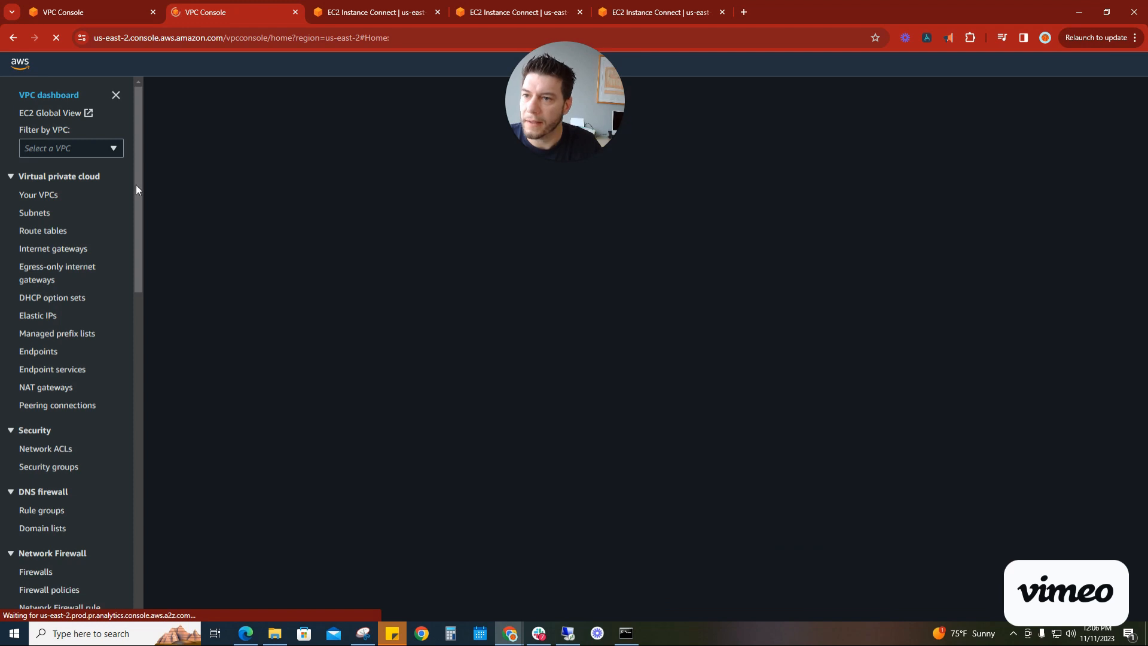
pyautogui.click(48, 388)
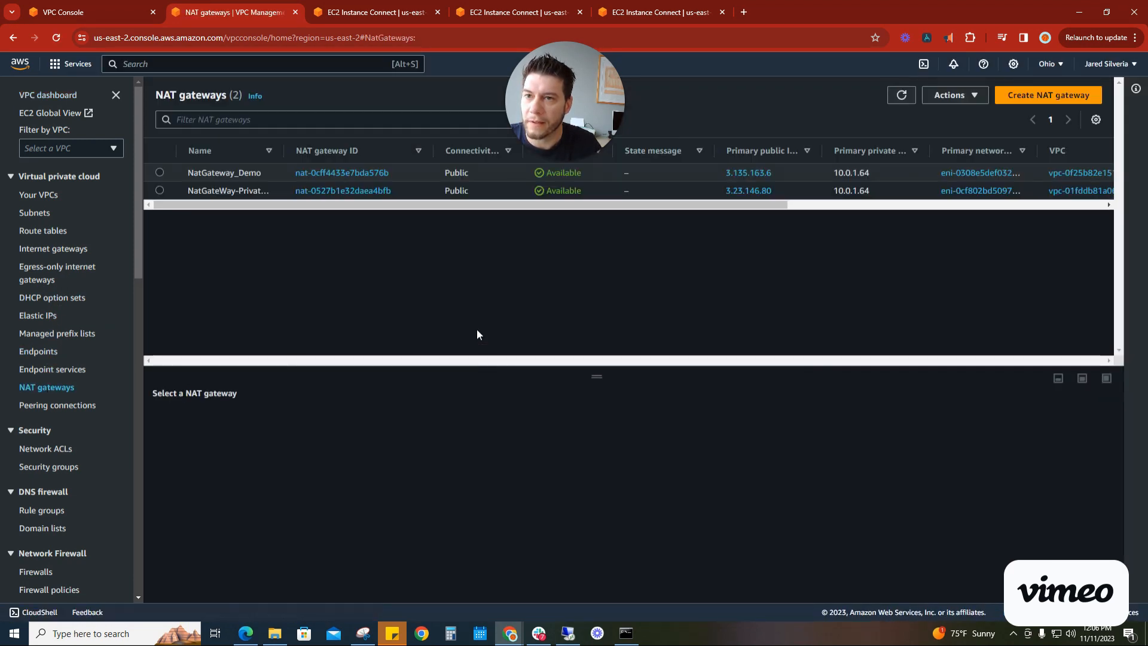
# - Start creating a NAT gateway named NatDemo1 in the Public_Demo subnet
pyautogui.click(1065, 95)
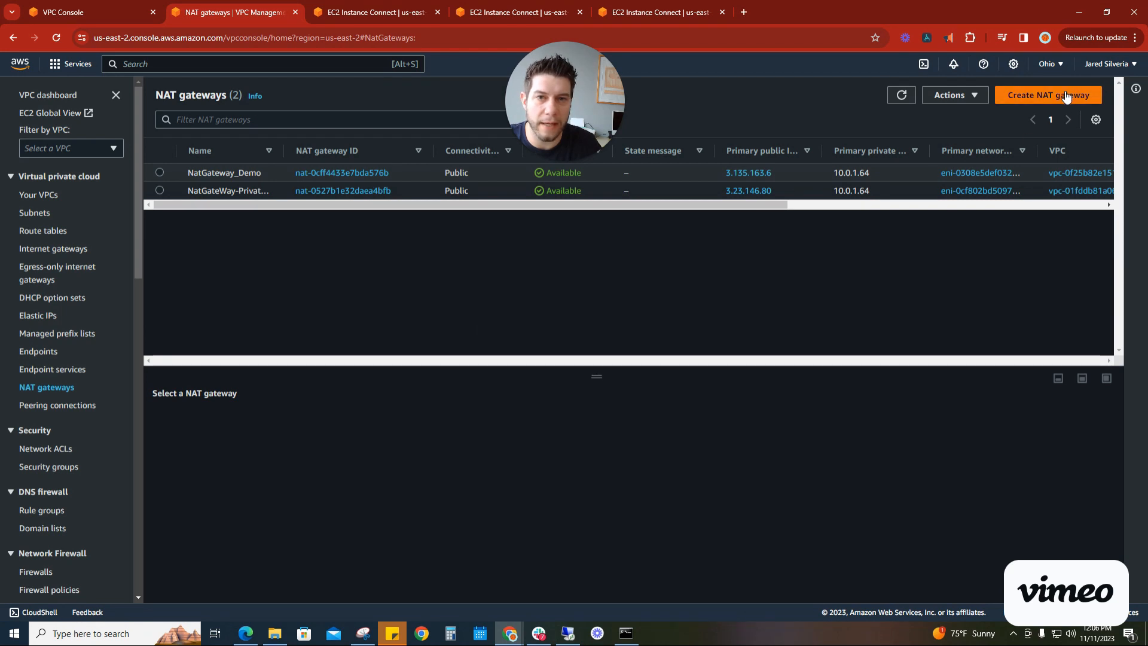
pyautogui.click(116, 257)
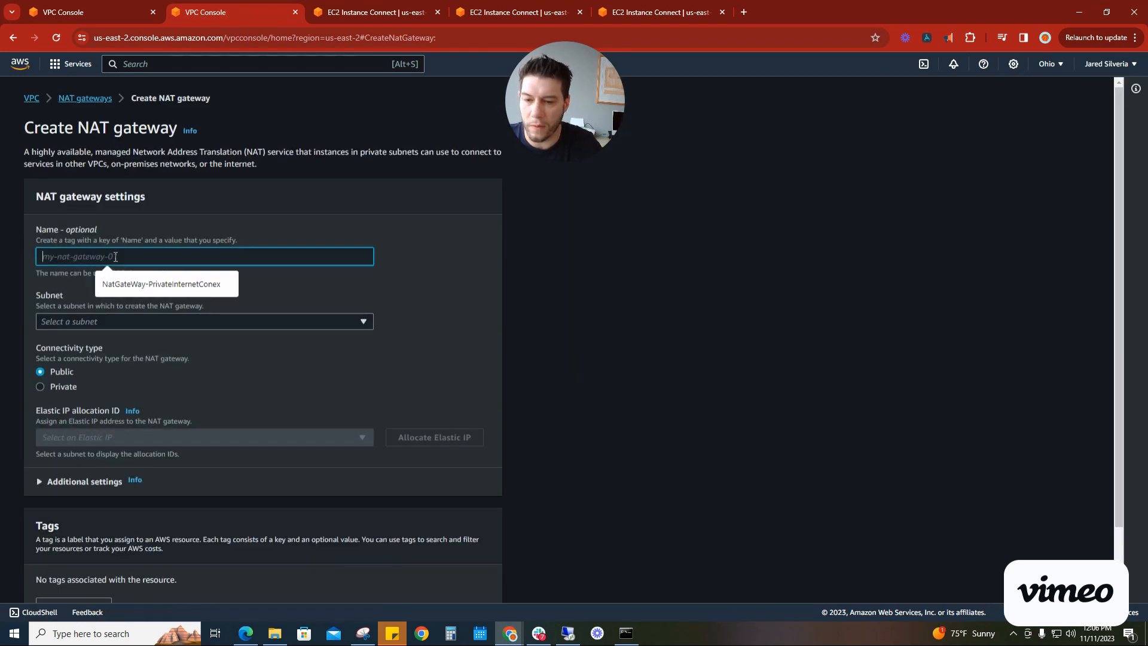
pyautogui.write('NatDem')
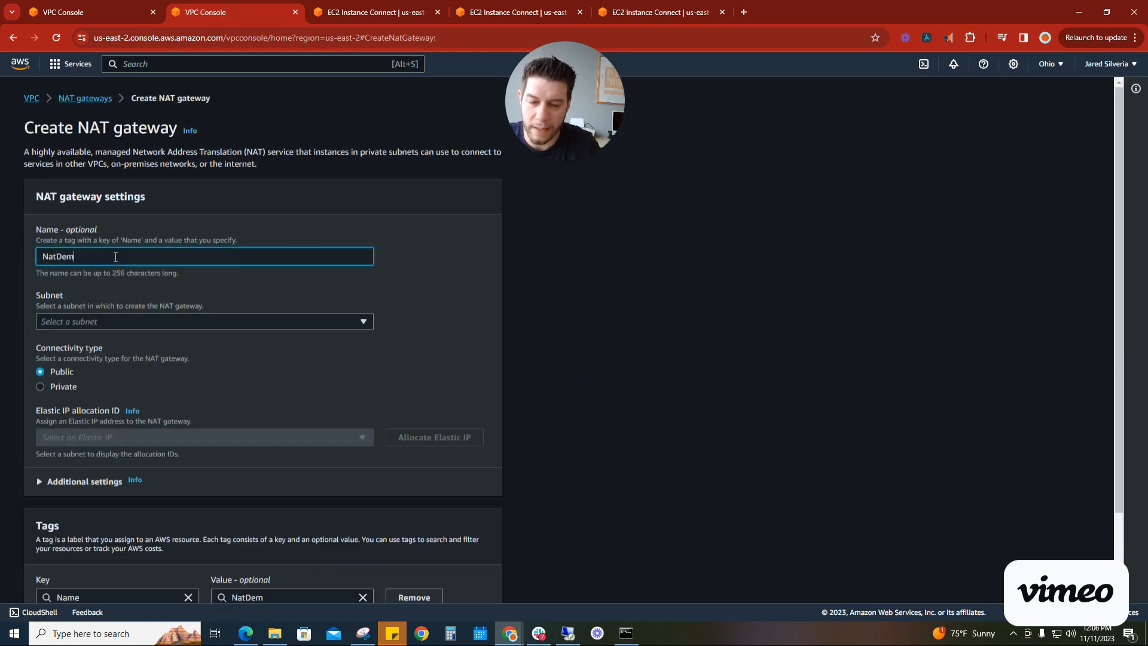
pyautogui.write('o1')
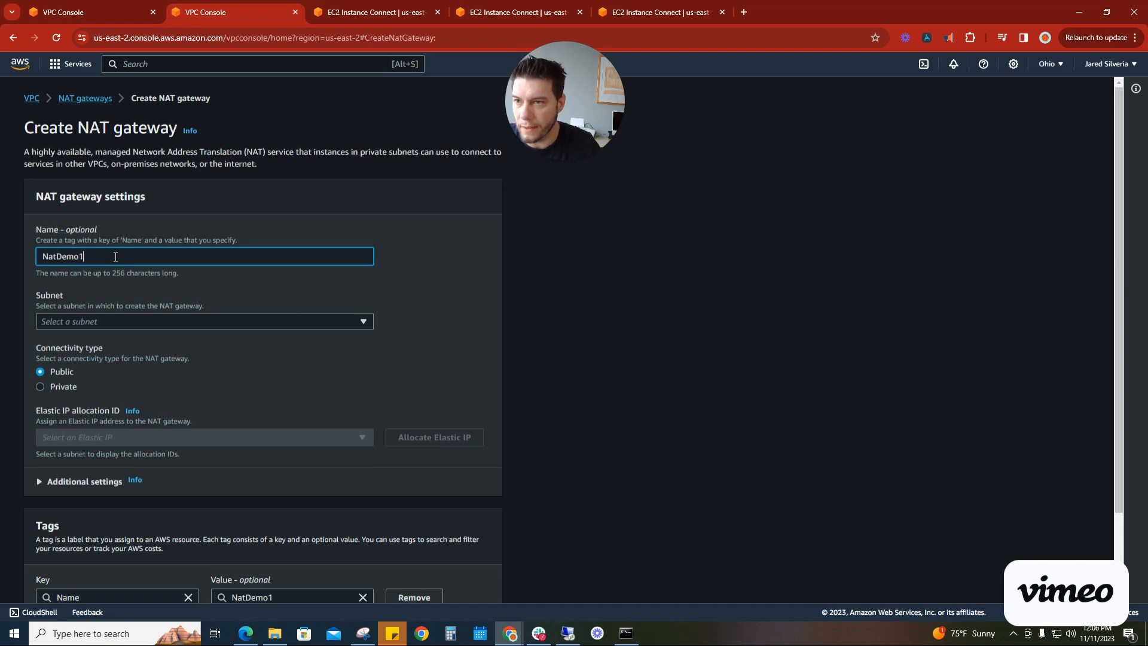
pyautogui.click(360, 323)
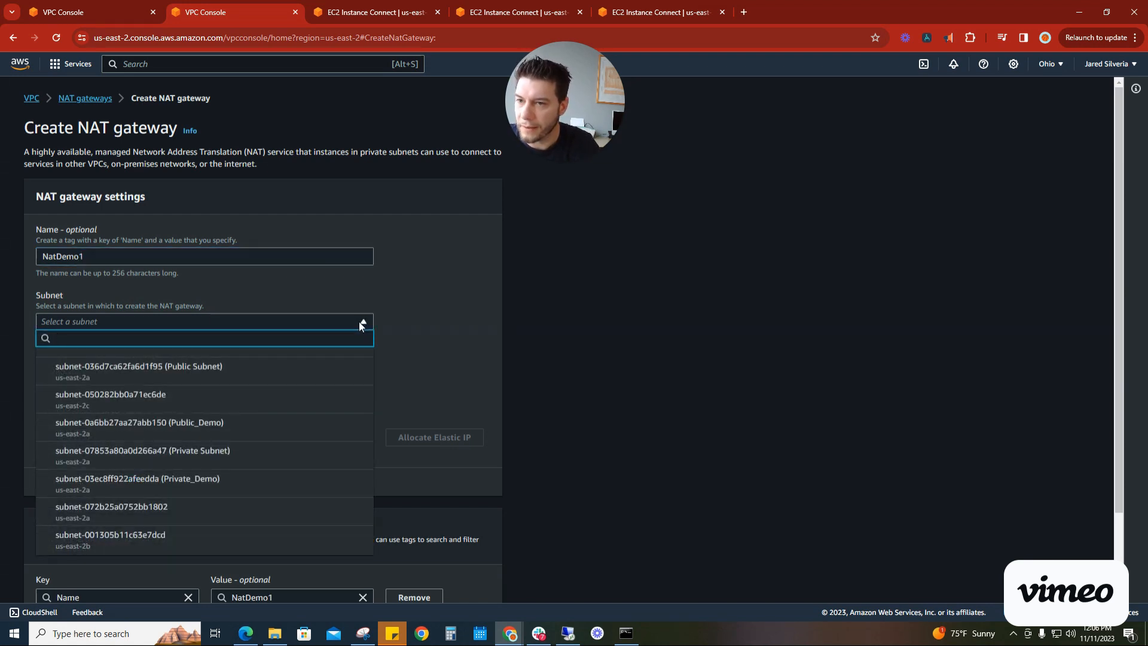
pyautogui.click(276, 434)
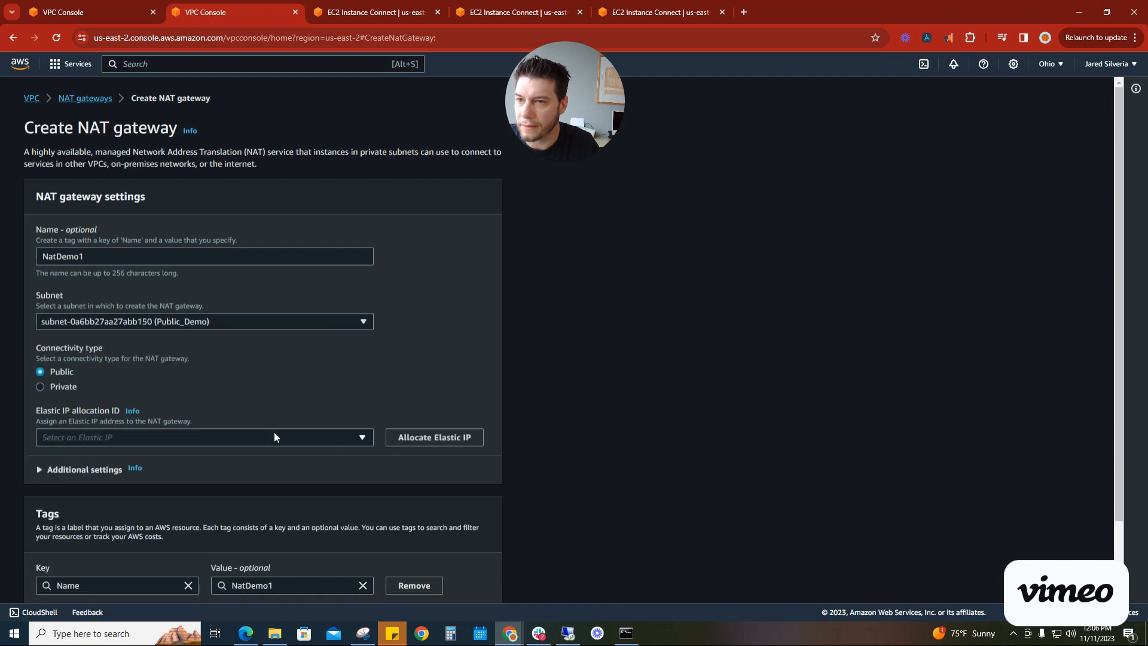
# - Allocate an Elastic IP to the public NAT gateway and create the gateway
pyautogui.click(472, 440)
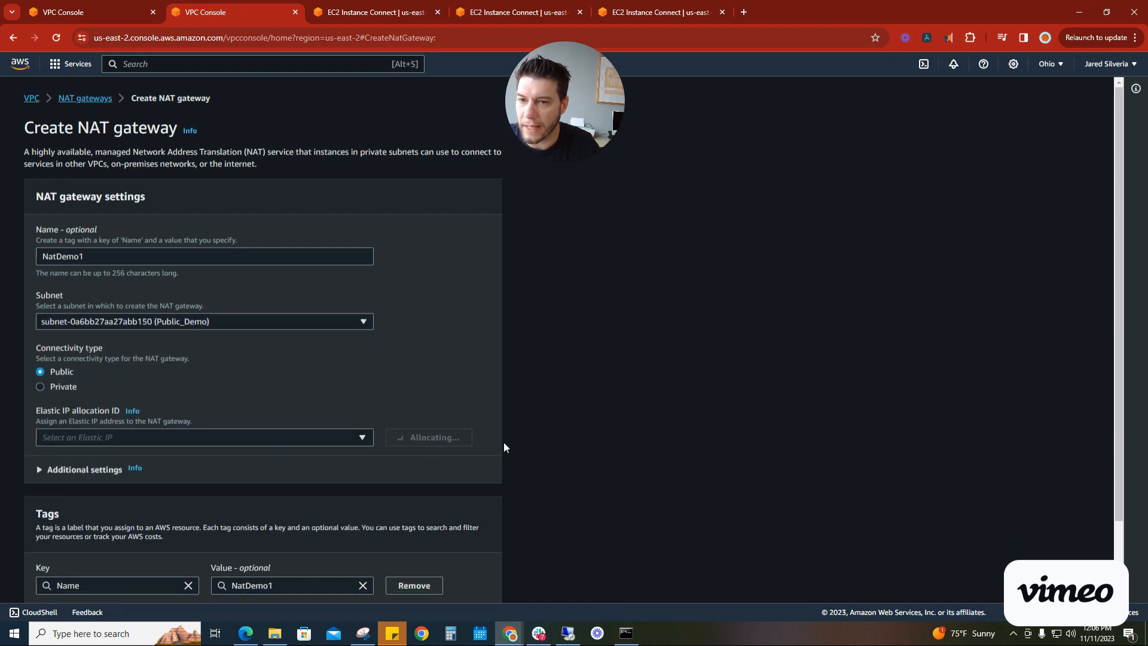
pyautogui.scroll(-2, 530, 446)
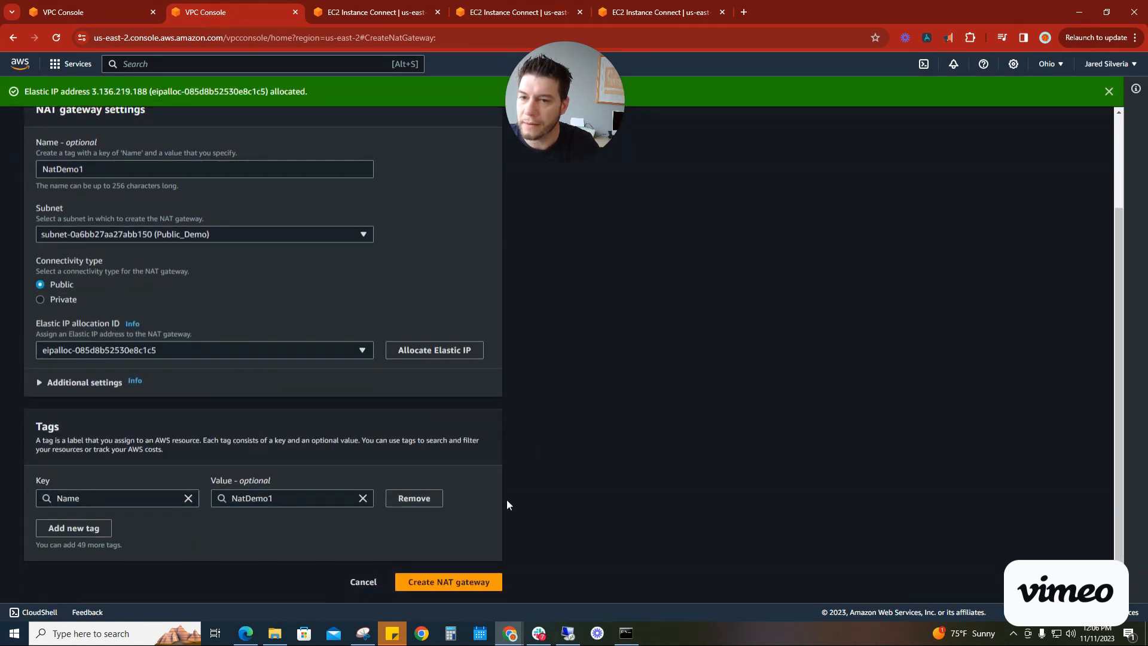
pyautogui.click(459, 583)
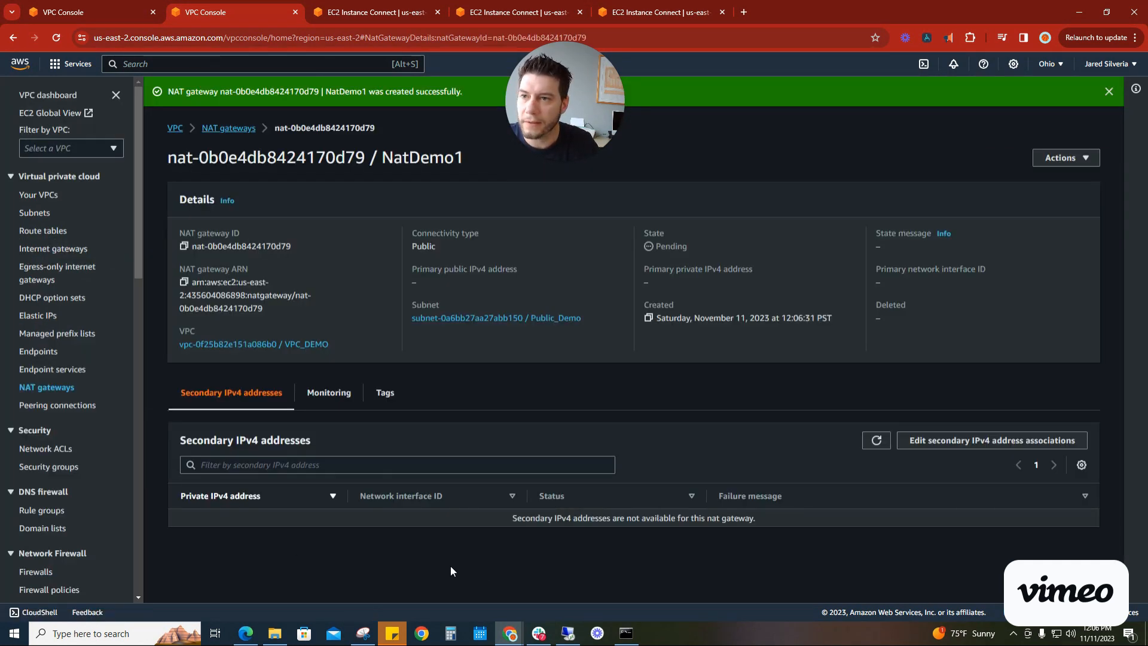
# - Associate the Private_Demo subnet with the PrivateTable_Demo route table and save the association
pyautogui.click(57, 232)
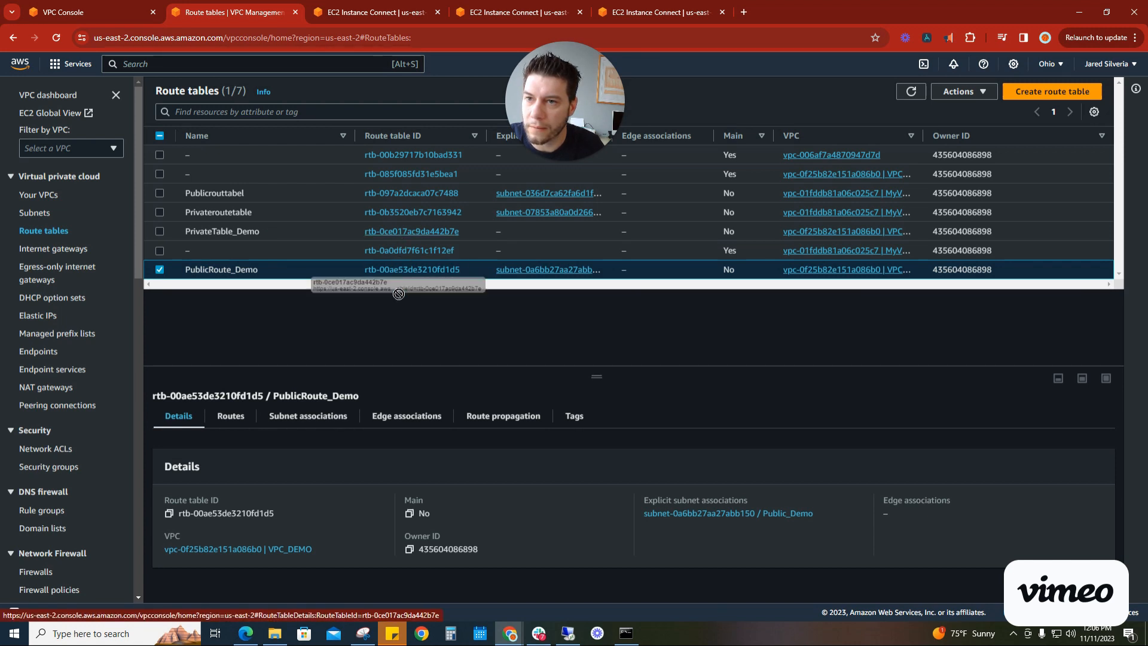
pyautogui.click(413, 235)
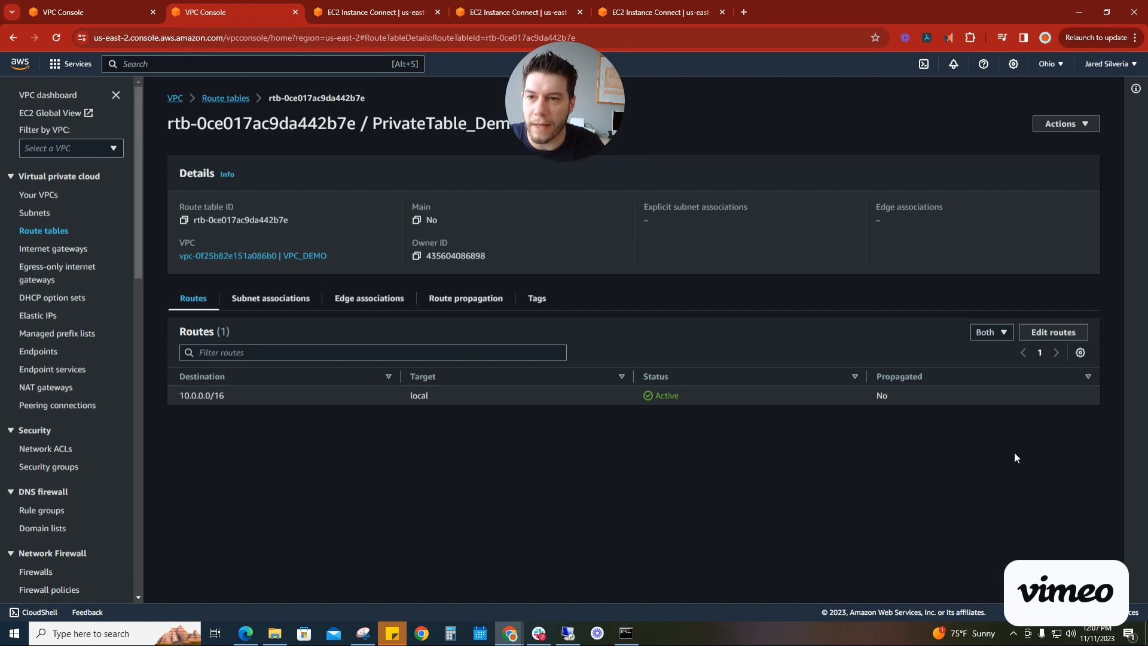
pyautogui.click(1085, 123)
pyautogui.click(1047, 157)
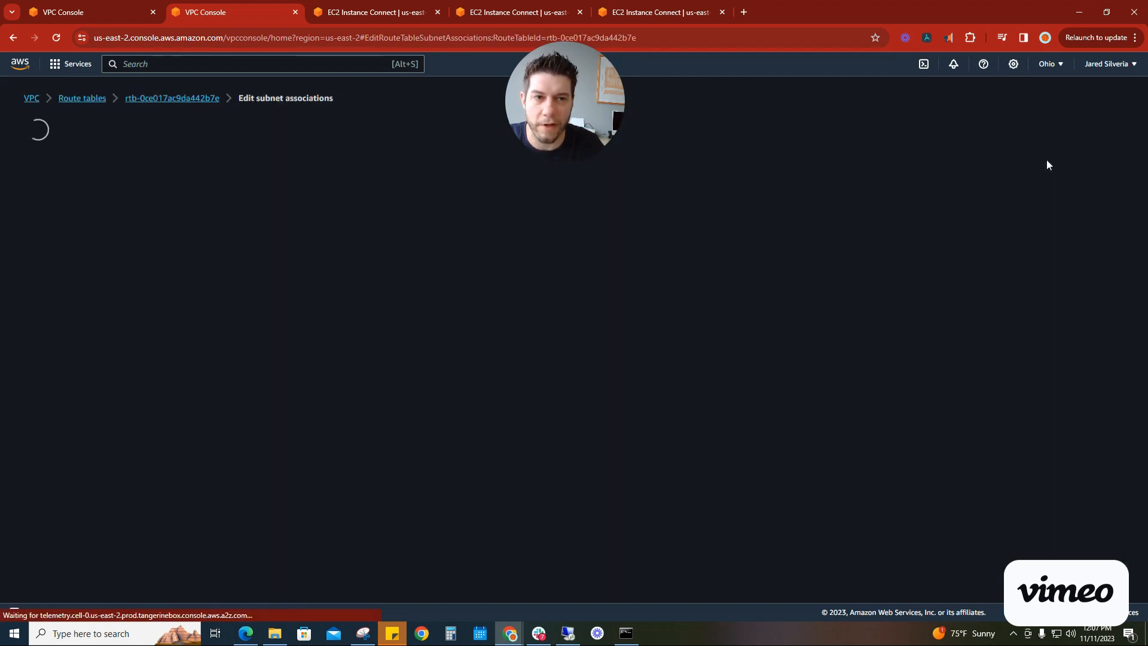
pyautogui.click(32, 251)
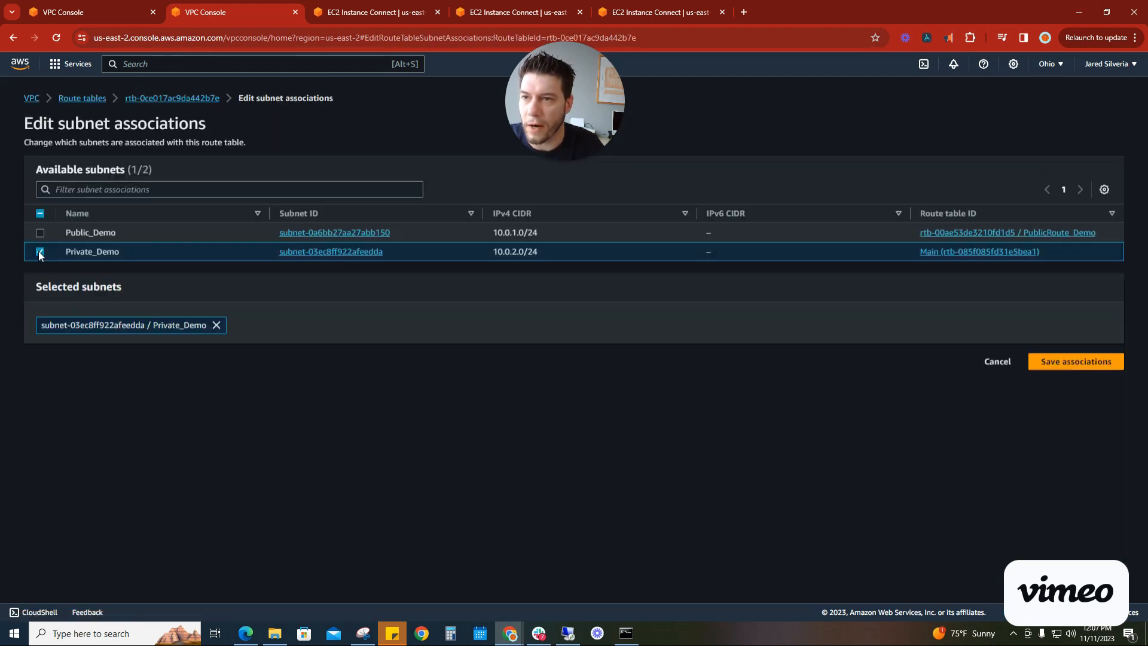
pyautogui.click(1059, 362)
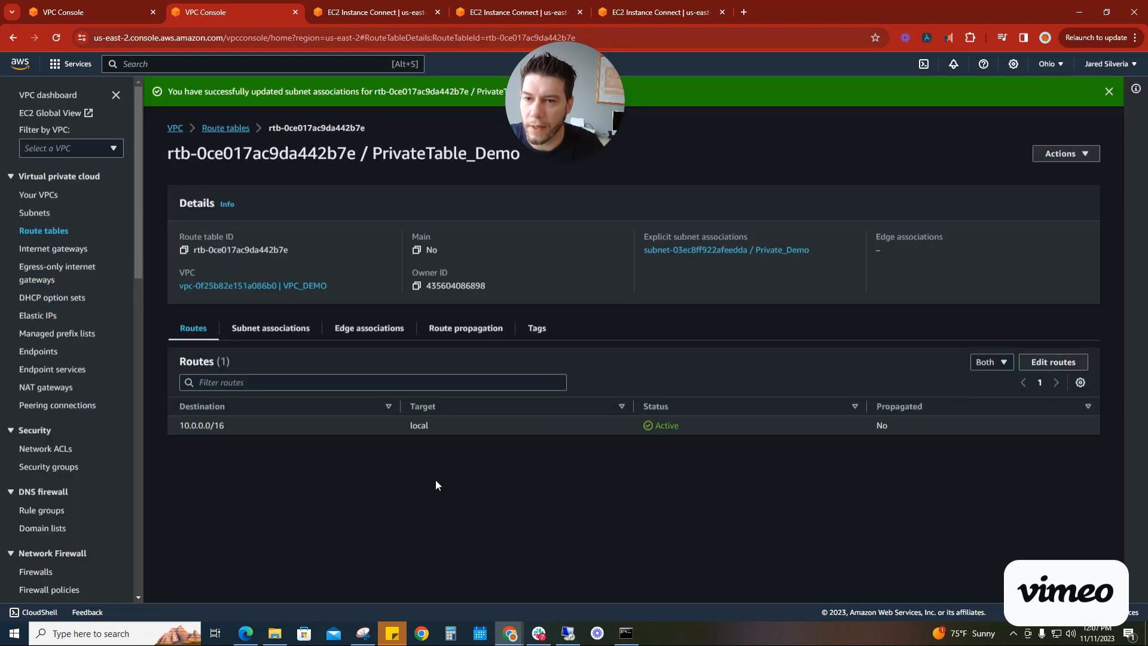
# - Add a 0.0.0.0/0 route to PrivateTable_Demo targeting the NAT gateway NatDemo1 and save the changes
pyautogui.click(1046, 362)
pyautogui.click(100, 263)
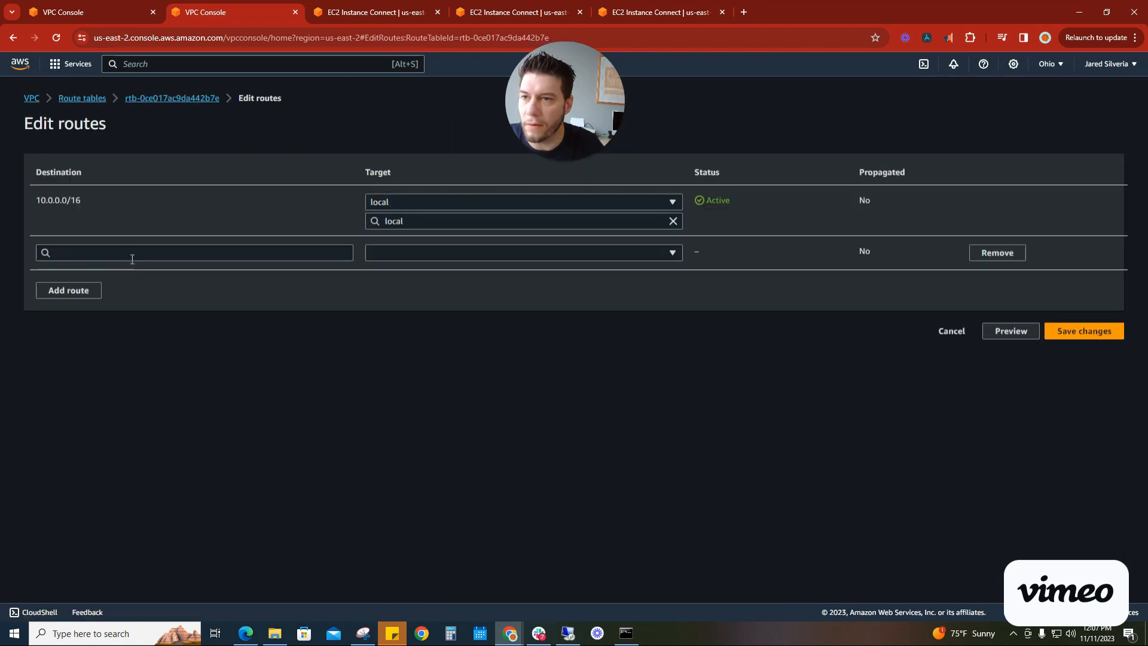
pyautogui.click(131, 258)
pyautogui.click(120, 276)
pyautogui.click(440, 253)
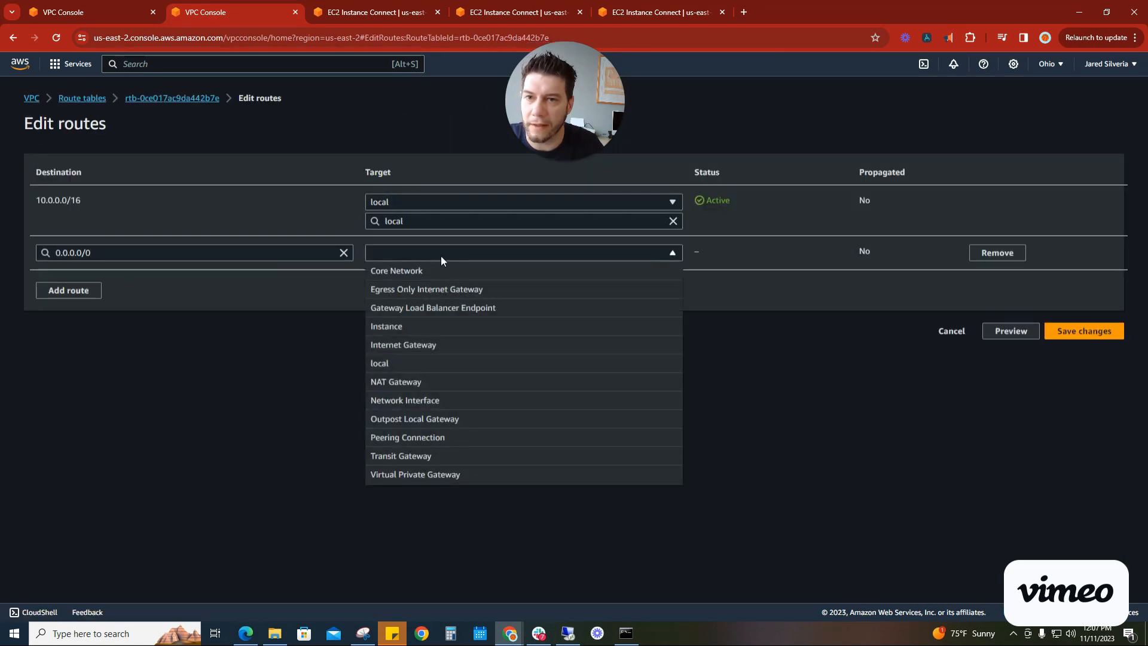
pyautogui.click(436, 382)
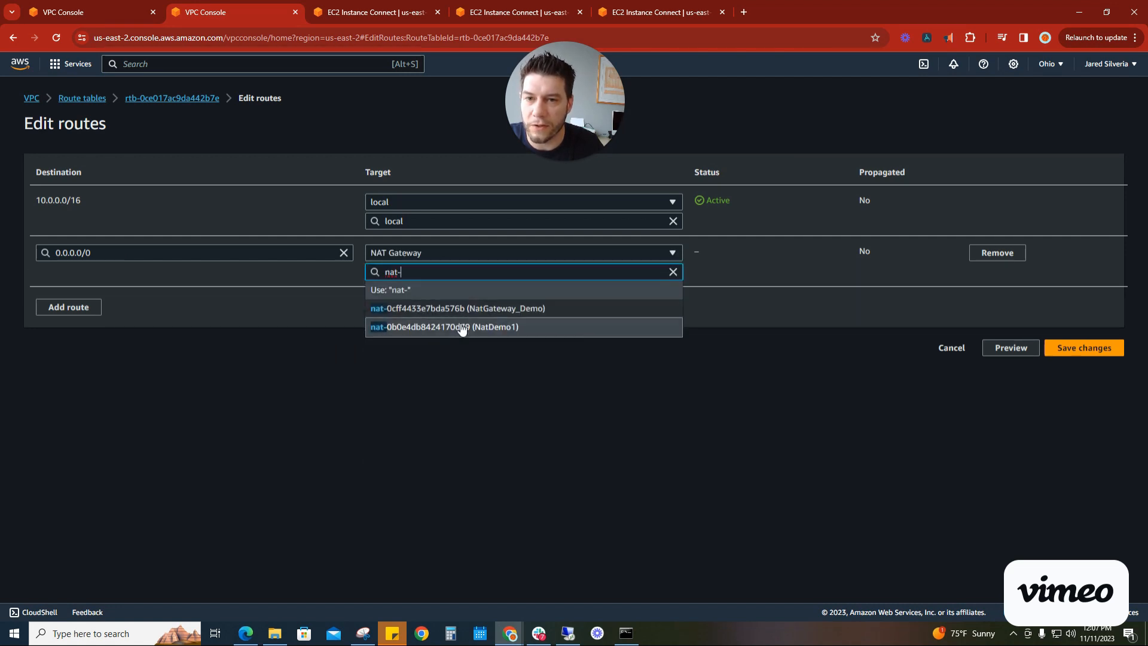
pyautogui.click(462, 327)
pyautogui.click(1109, 353)
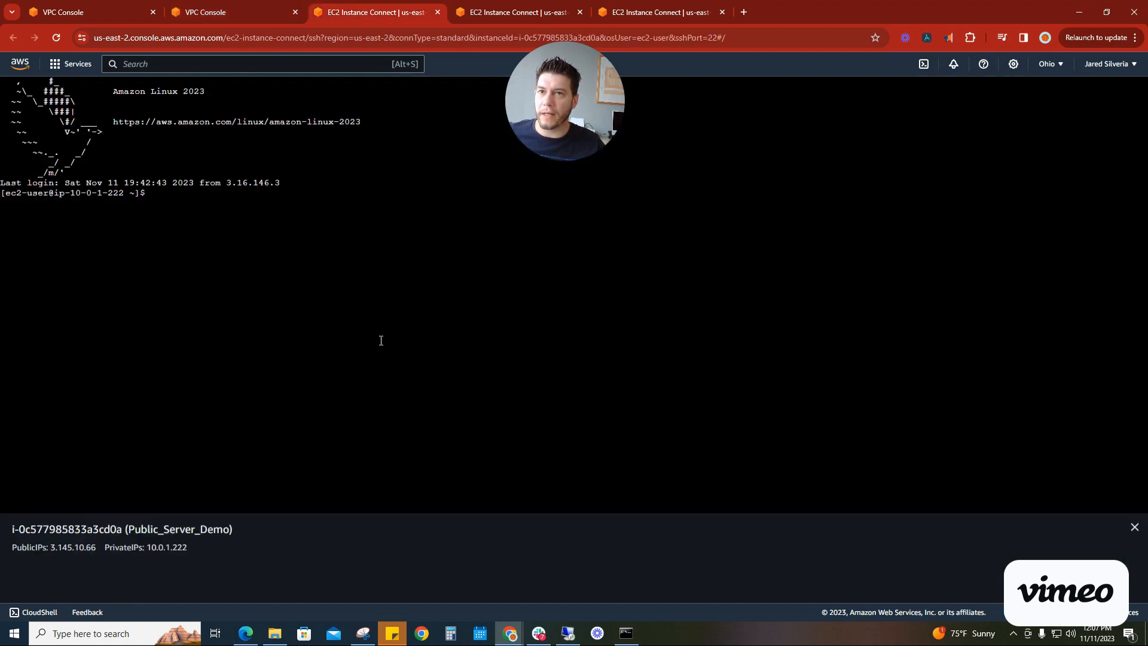
# - Switch to Command Prompt and rerun the scp command copying SecureKey1.pem to /home/ec2-user on 3.145.10.66
pyautogui.click(369, 12)
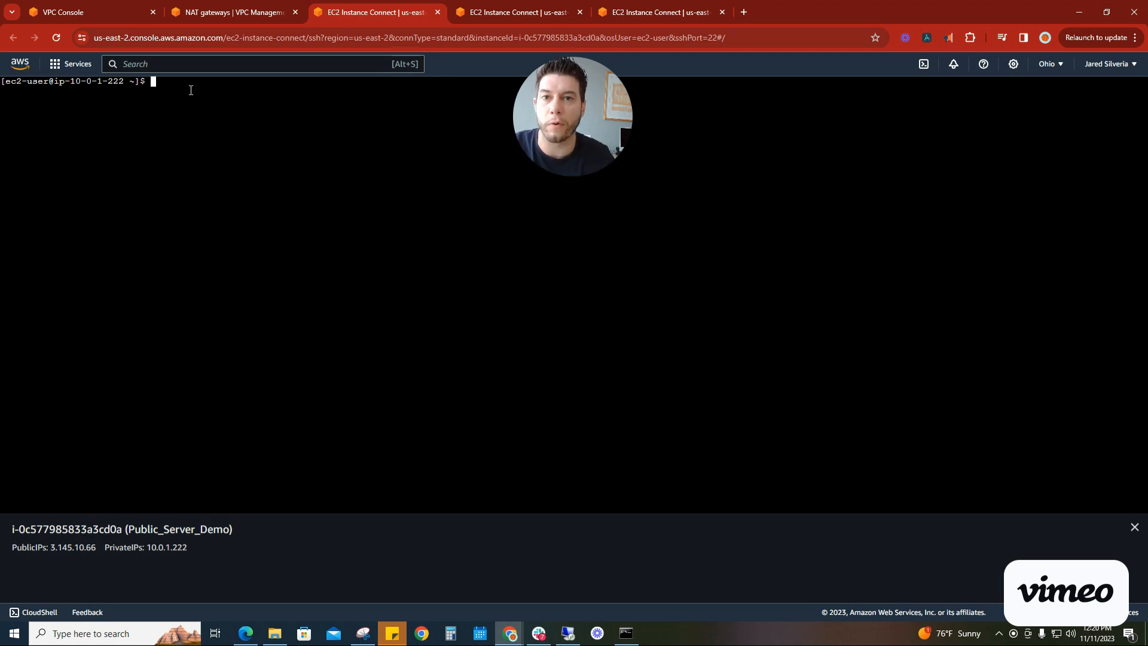
pyautogui.click(625, 633)
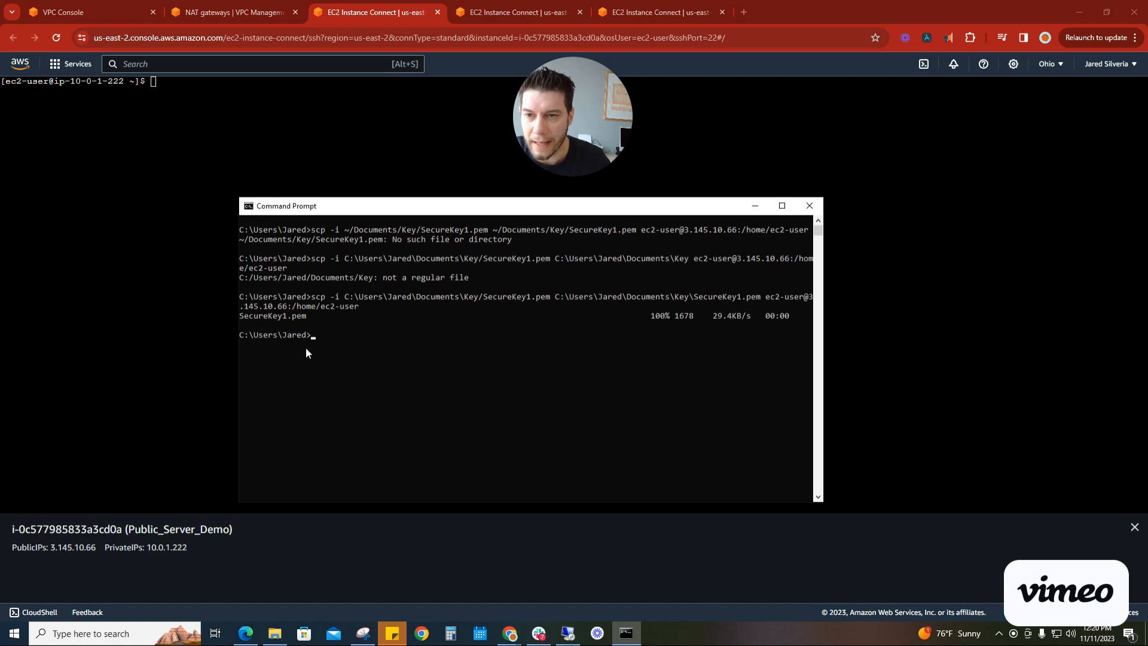
pyautogui.press('Up')
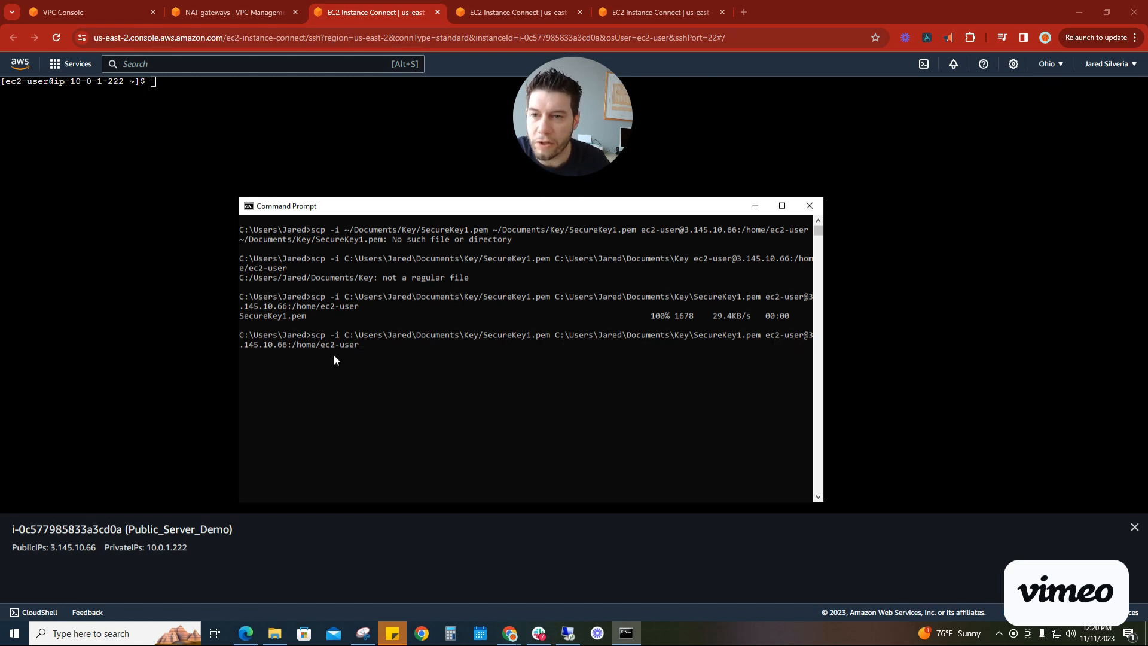
pyautogui.press('Return')
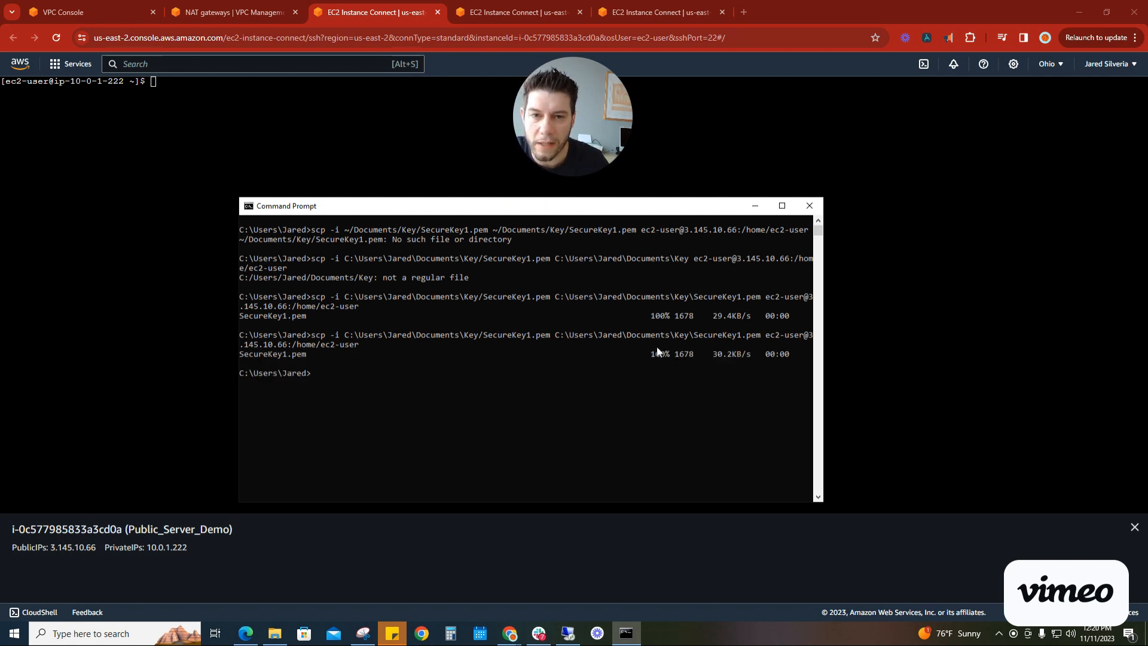
# - List the home directory's files in the Public_Server_Demo terminal with ls
pyautogui.click(213, 101)
pyautogui.write('ls')
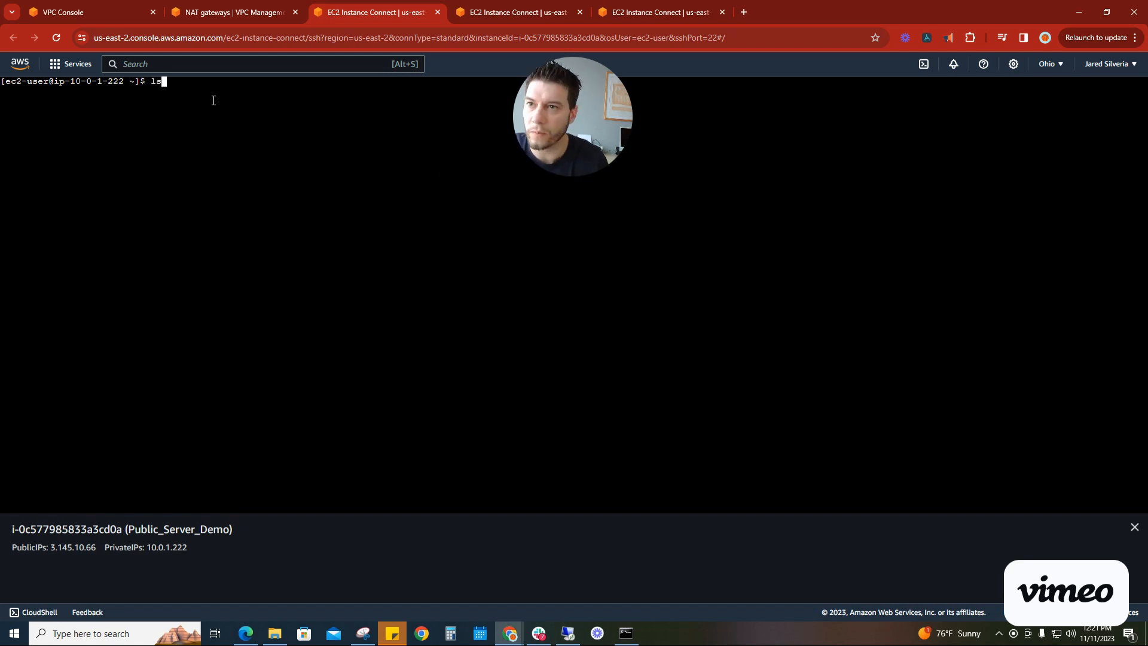
pyautogui.press('Return')
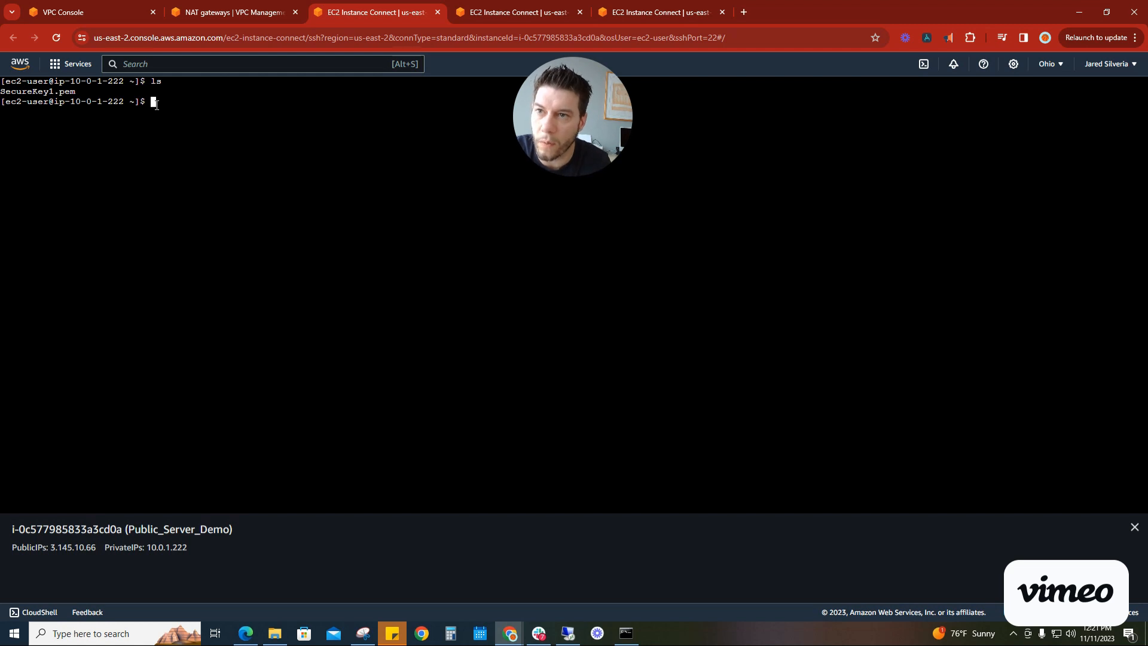
pyautogui.write('ss')
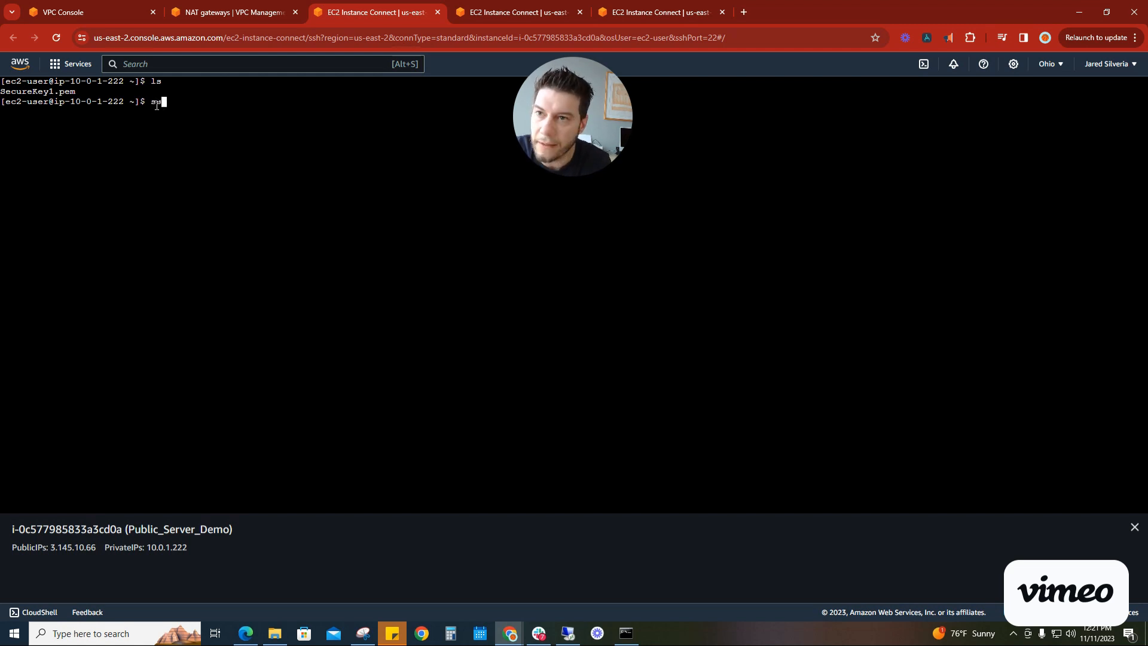
pyautogui.write('h -i ')
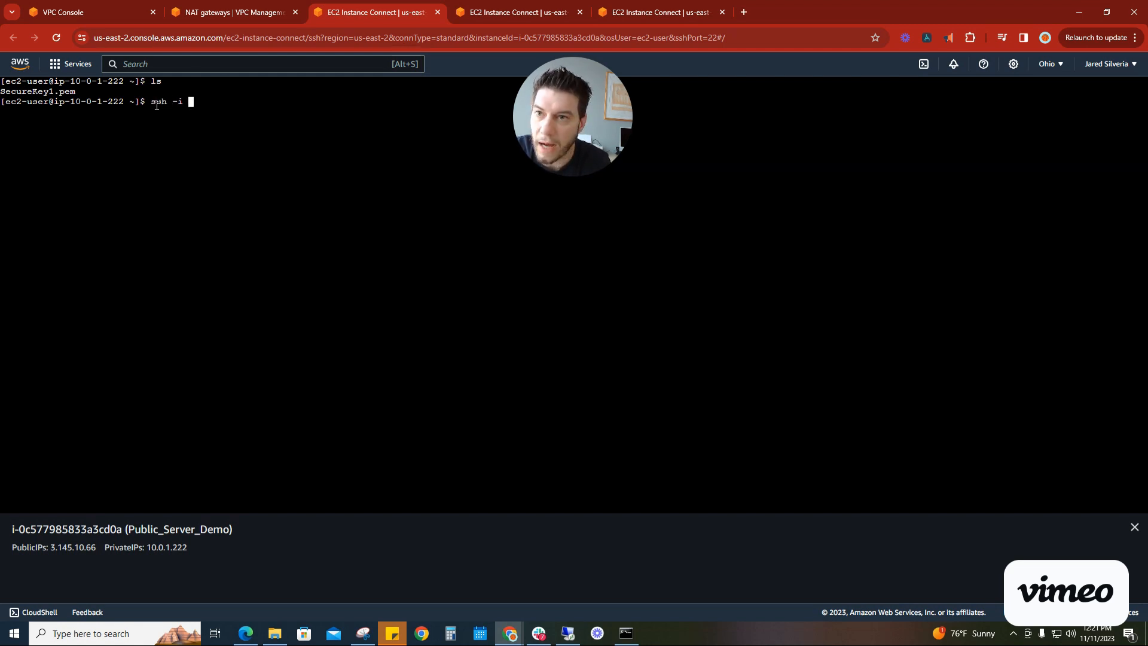
pyautogui.write('S')
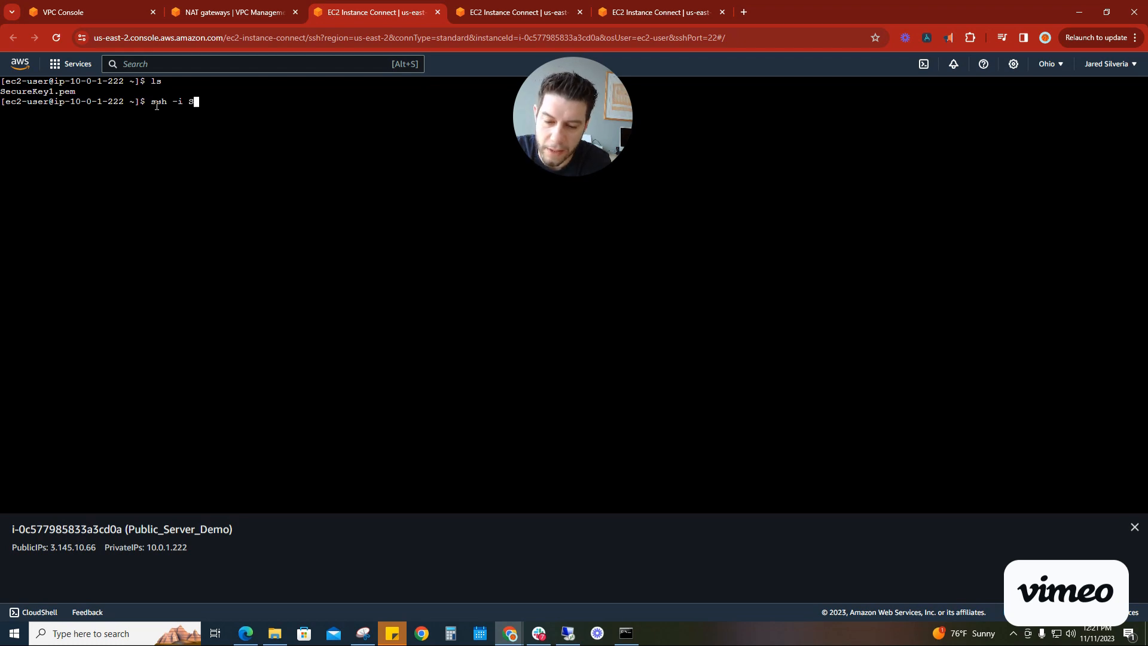
pyautogui.write('ecureKey1.pem')
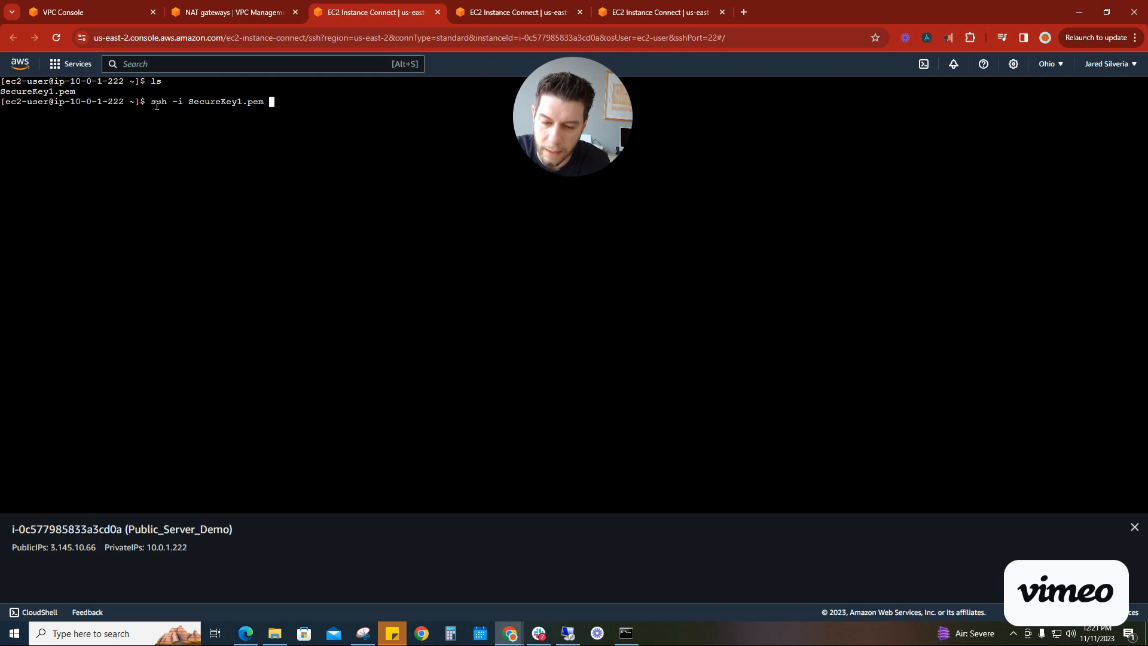
pyautogui.write('ec2-us')
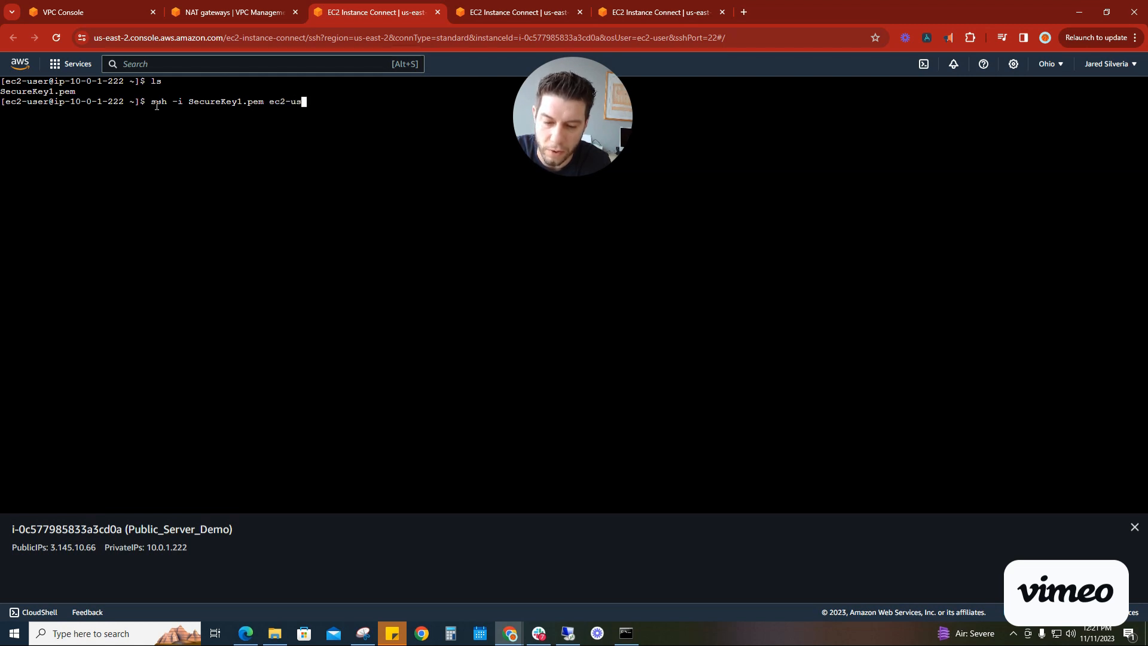
pyautogui.write('er@')
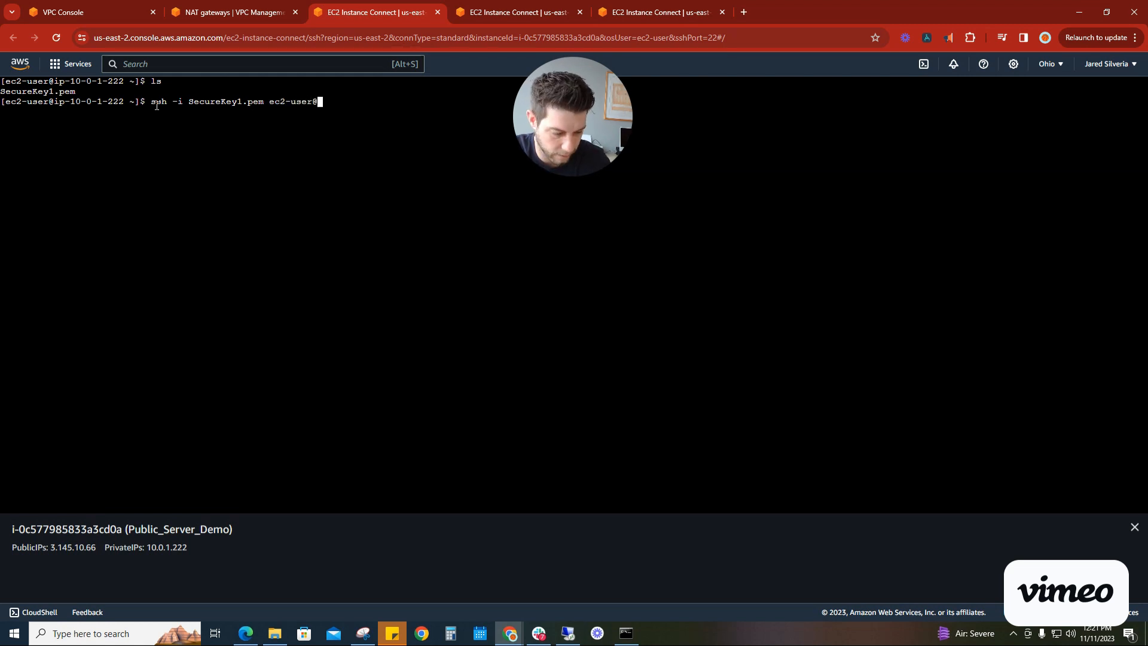
pyautogui.write('10.0.2')
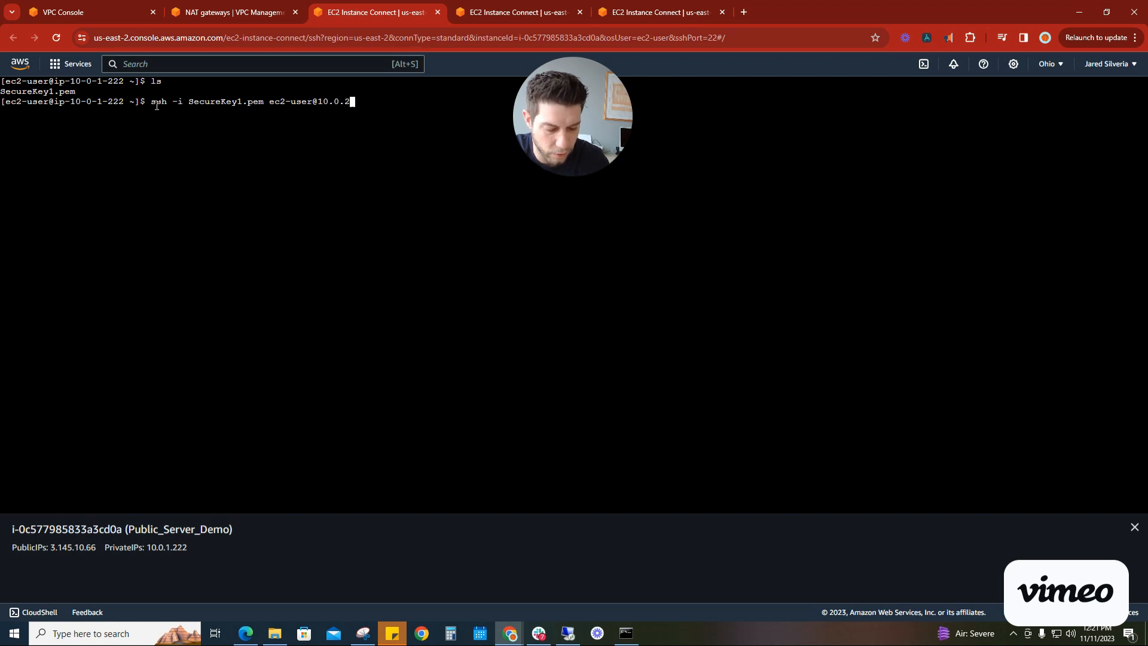
pyautogui.write('.230')
pyautogui.press('Return')
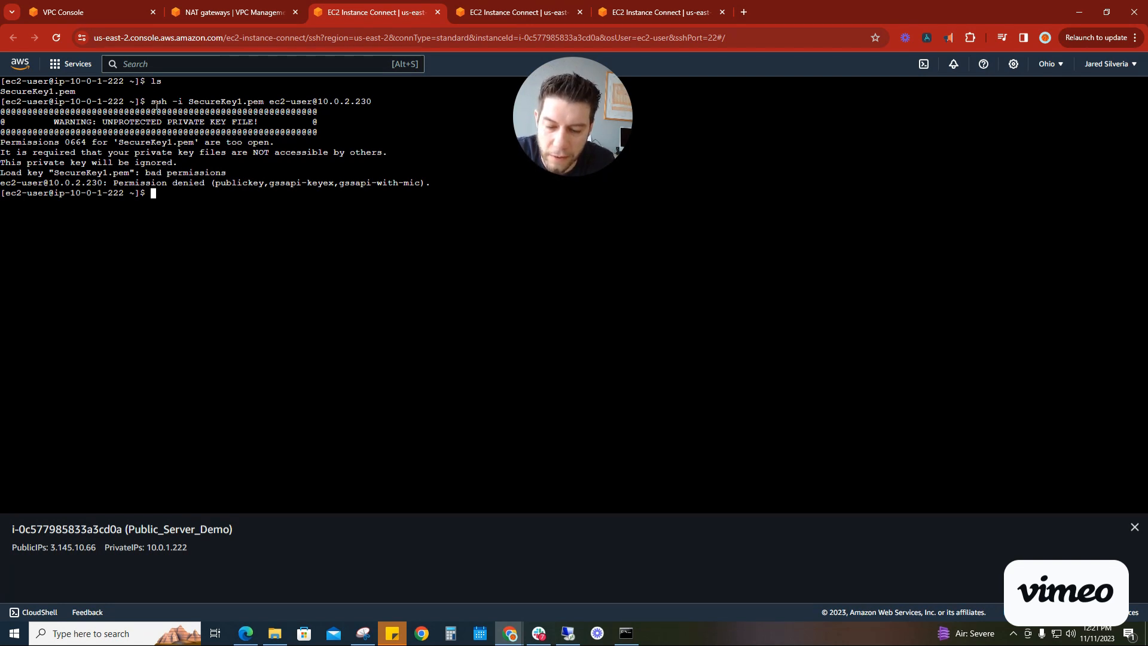
# - Restrict the permissions of SecureKey1.pem with chmod 400
pyautogui.write('chmod ')
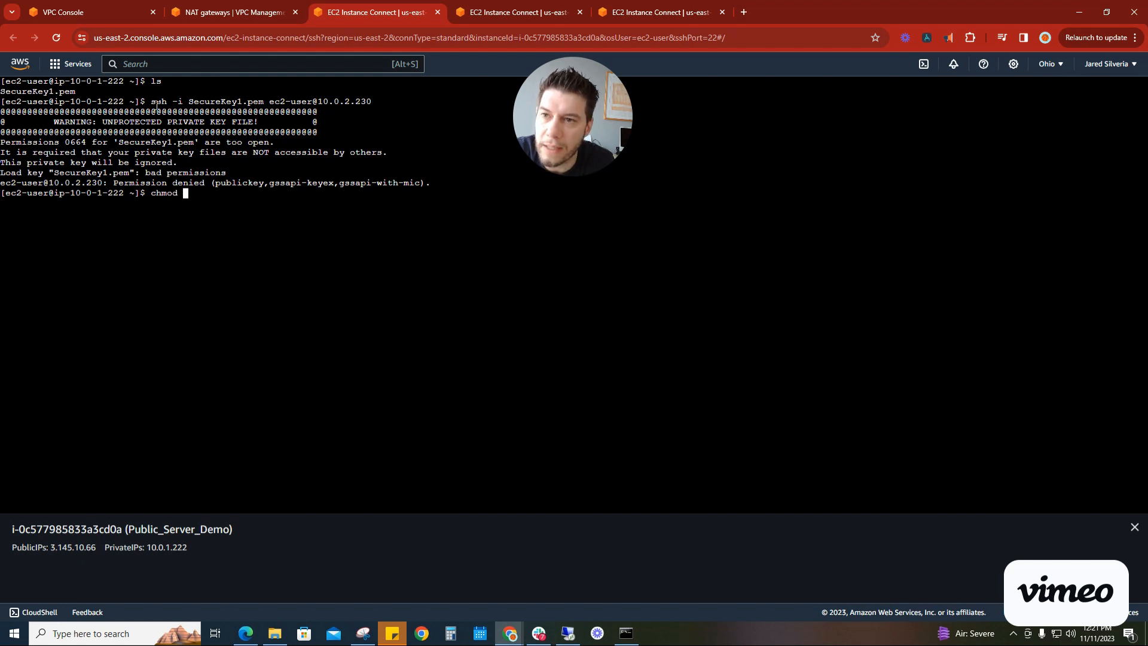
pyautogui.write('400 ')
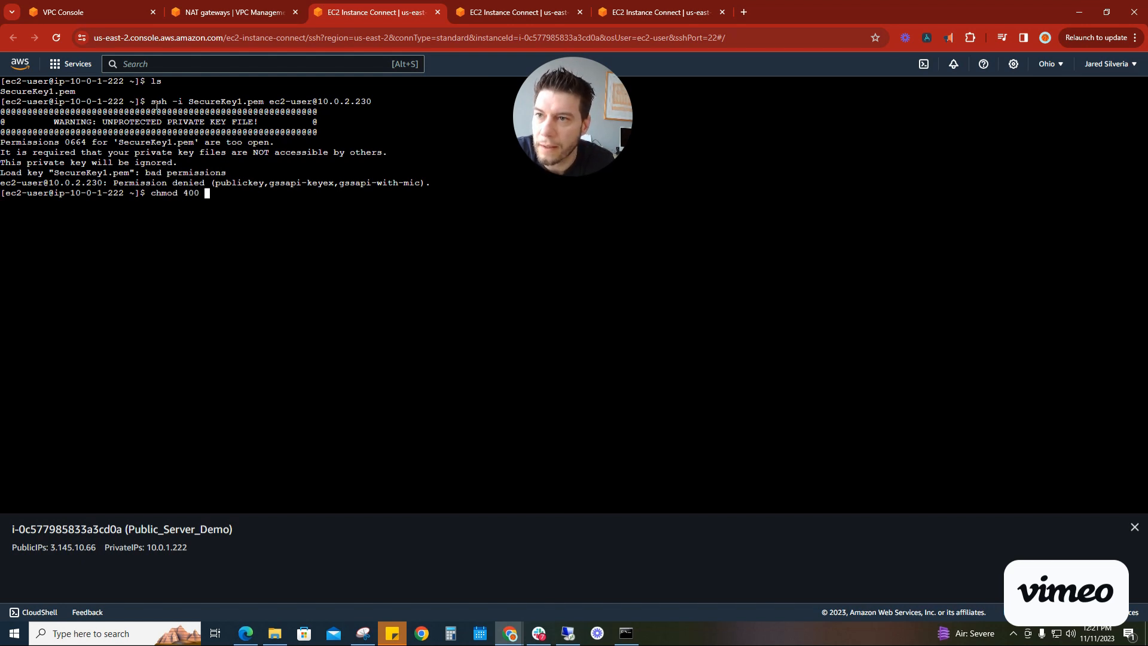
pyautogui.write('Se')
pyautogui.press('Tab')
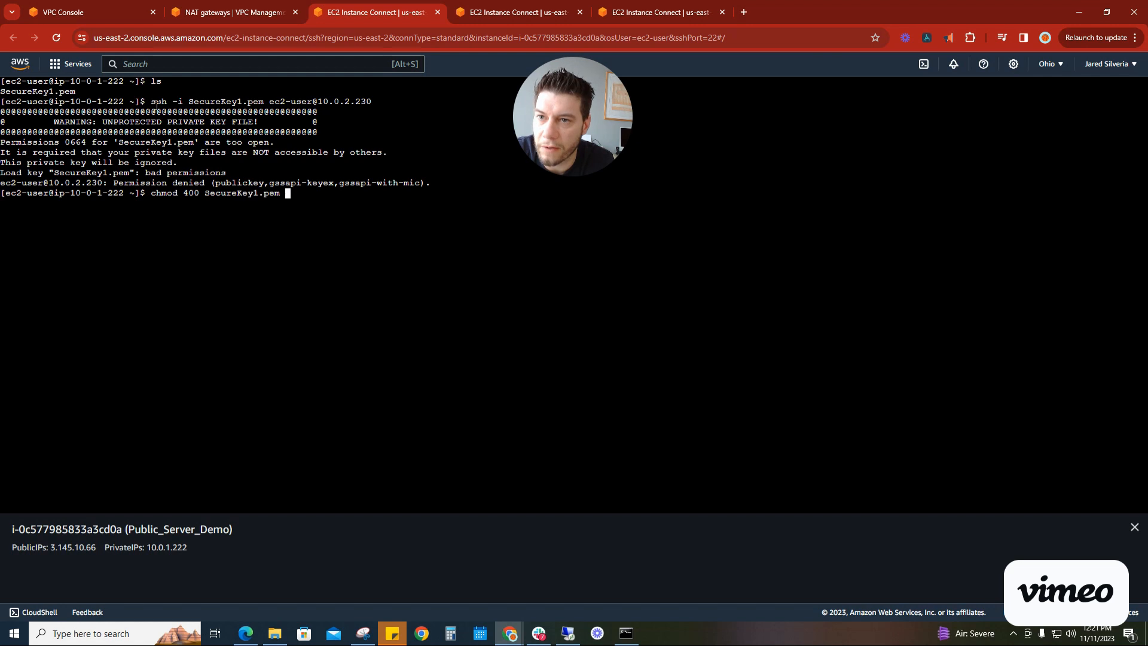
pyautogui.press('Return')
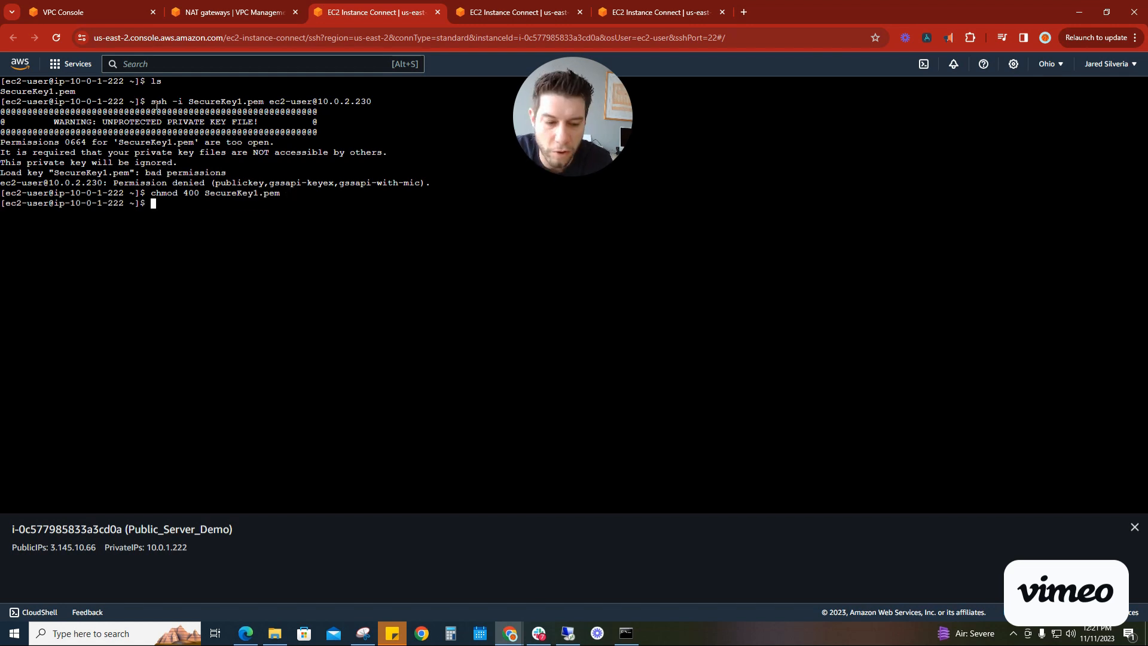
pyautogui.press('Up')
pyautogui.press('Up')
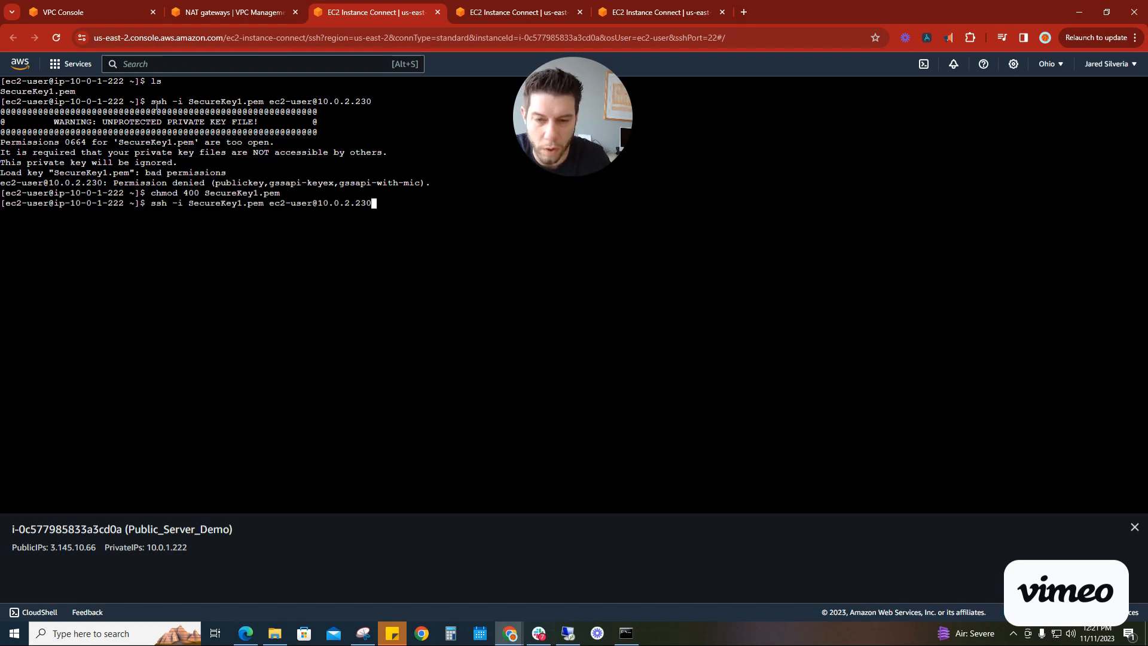
pyautogui.press('Return')
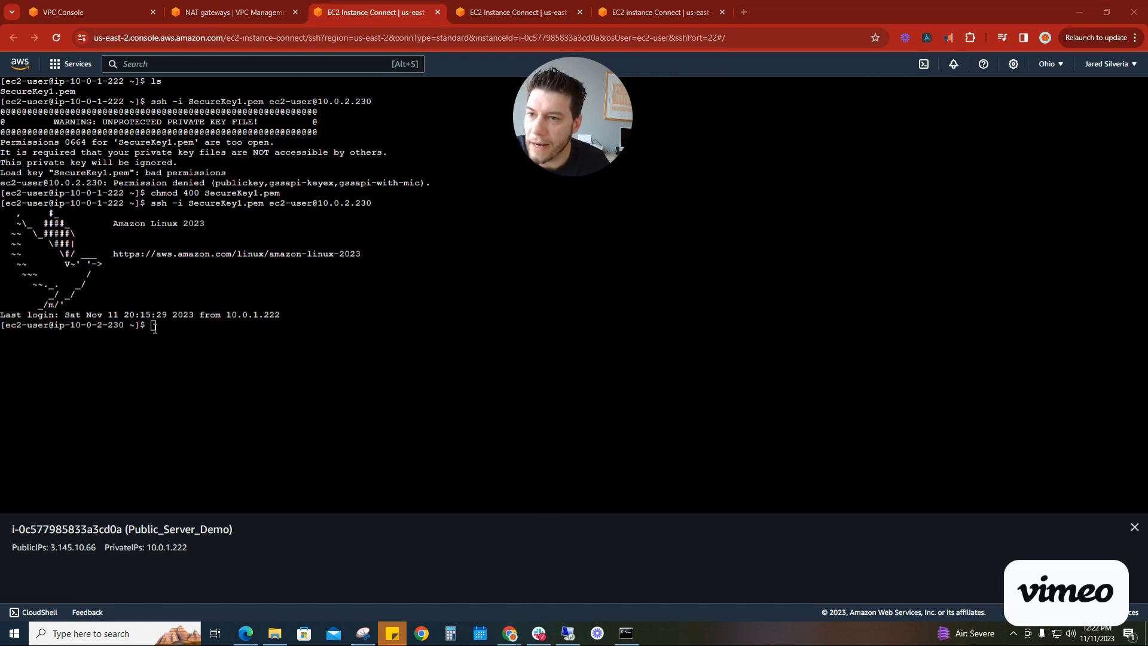
# - Ping 8.8.8.8 from the private server to test its internet access
pyautogui.click(186, 331)
pyautogui.write('ping ')
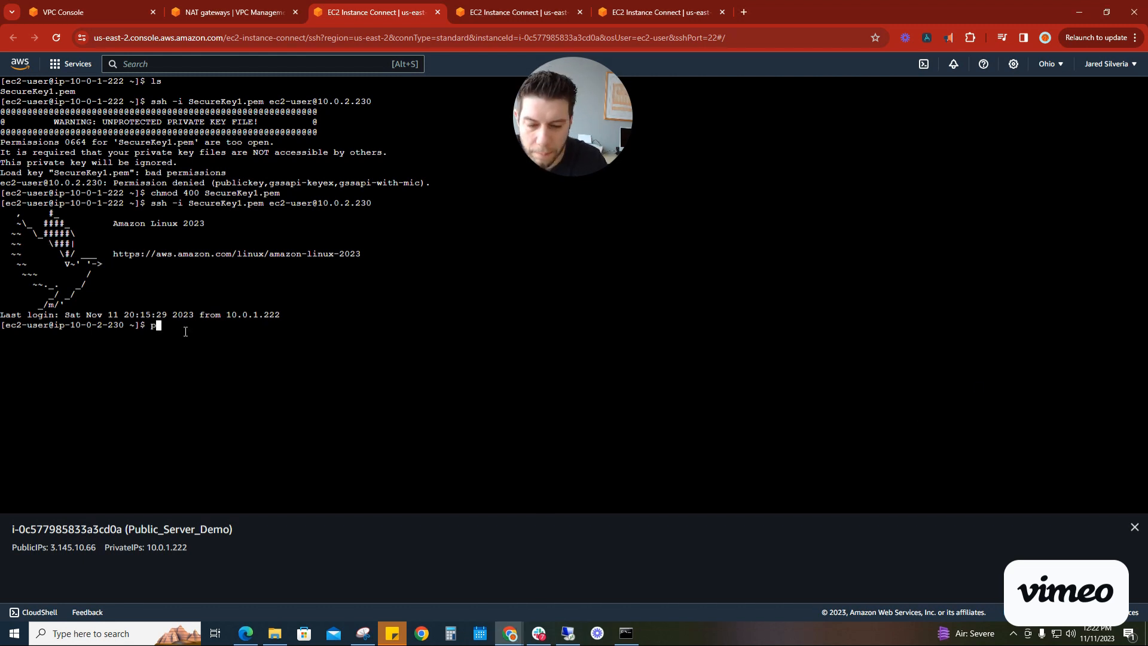
pyautogui.write('8.8.8.8')
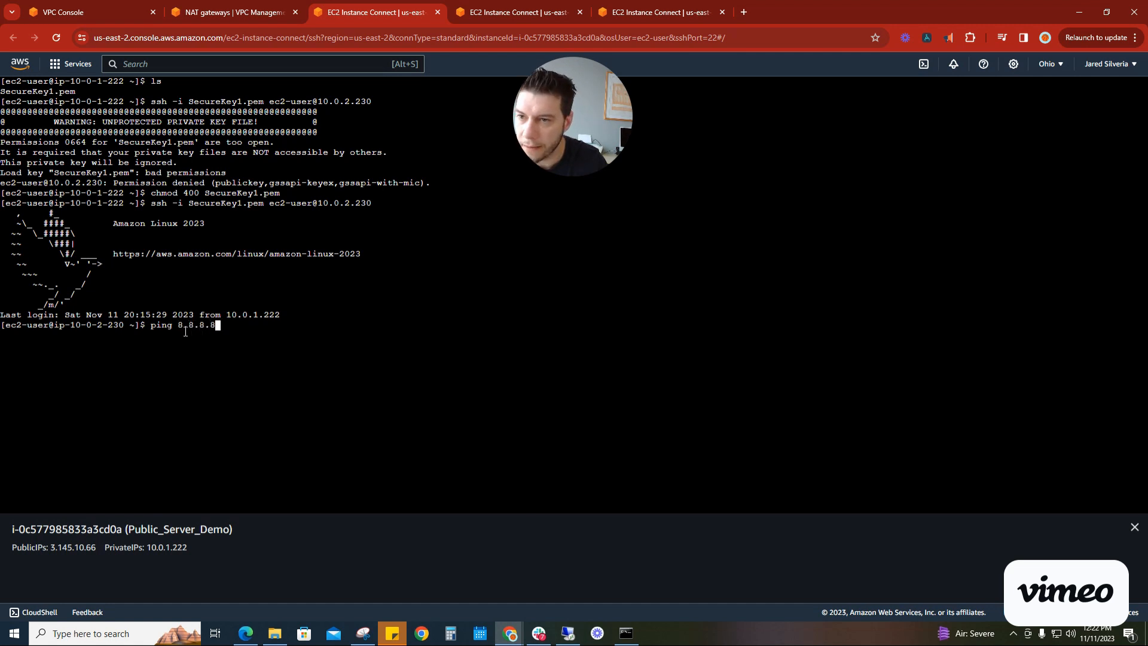
pyautogui.press('Return')
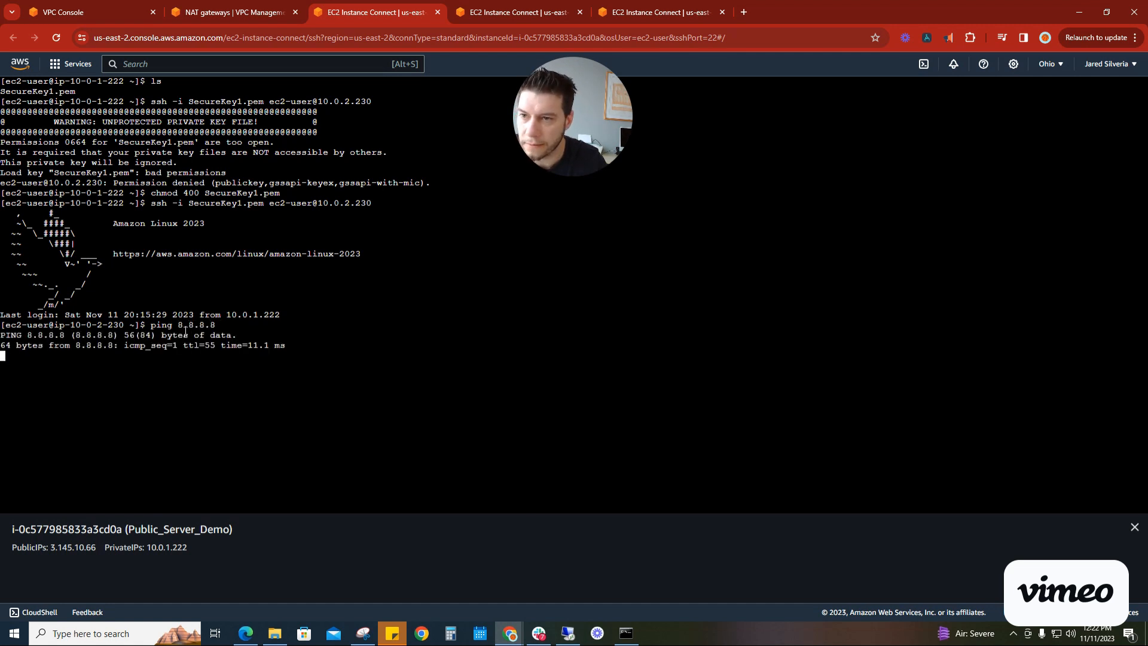